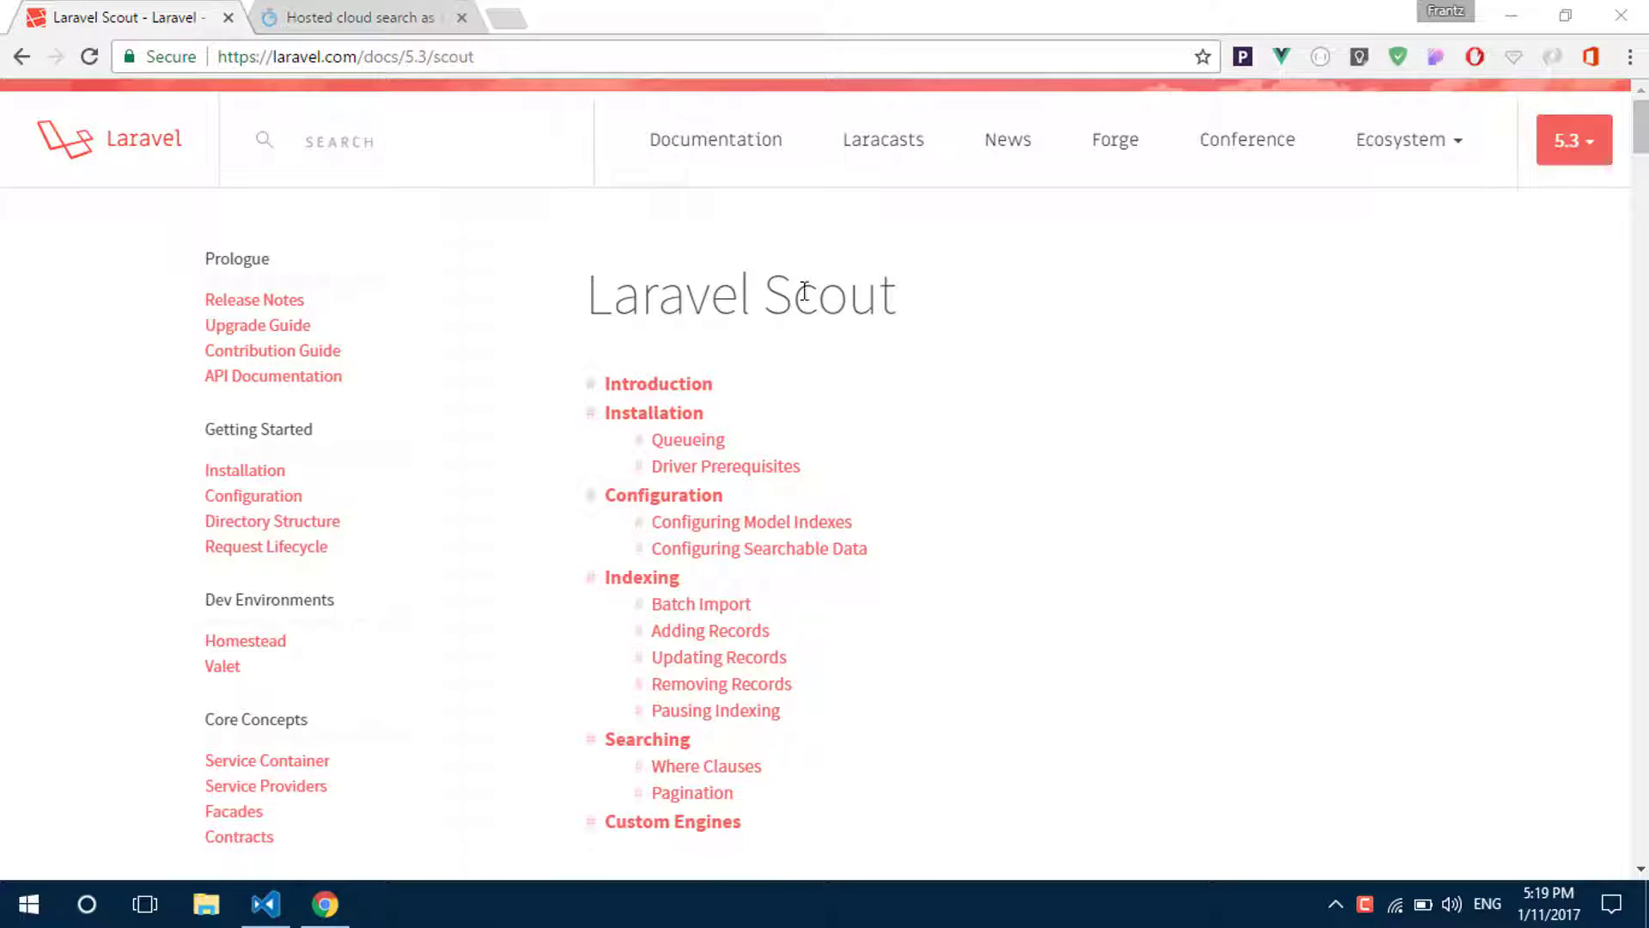
Step: Look over the Laravel Scout docs and the Algolia API Keys page
left_click_drag(592, 328, 937, 304)
left_click(897, 356)
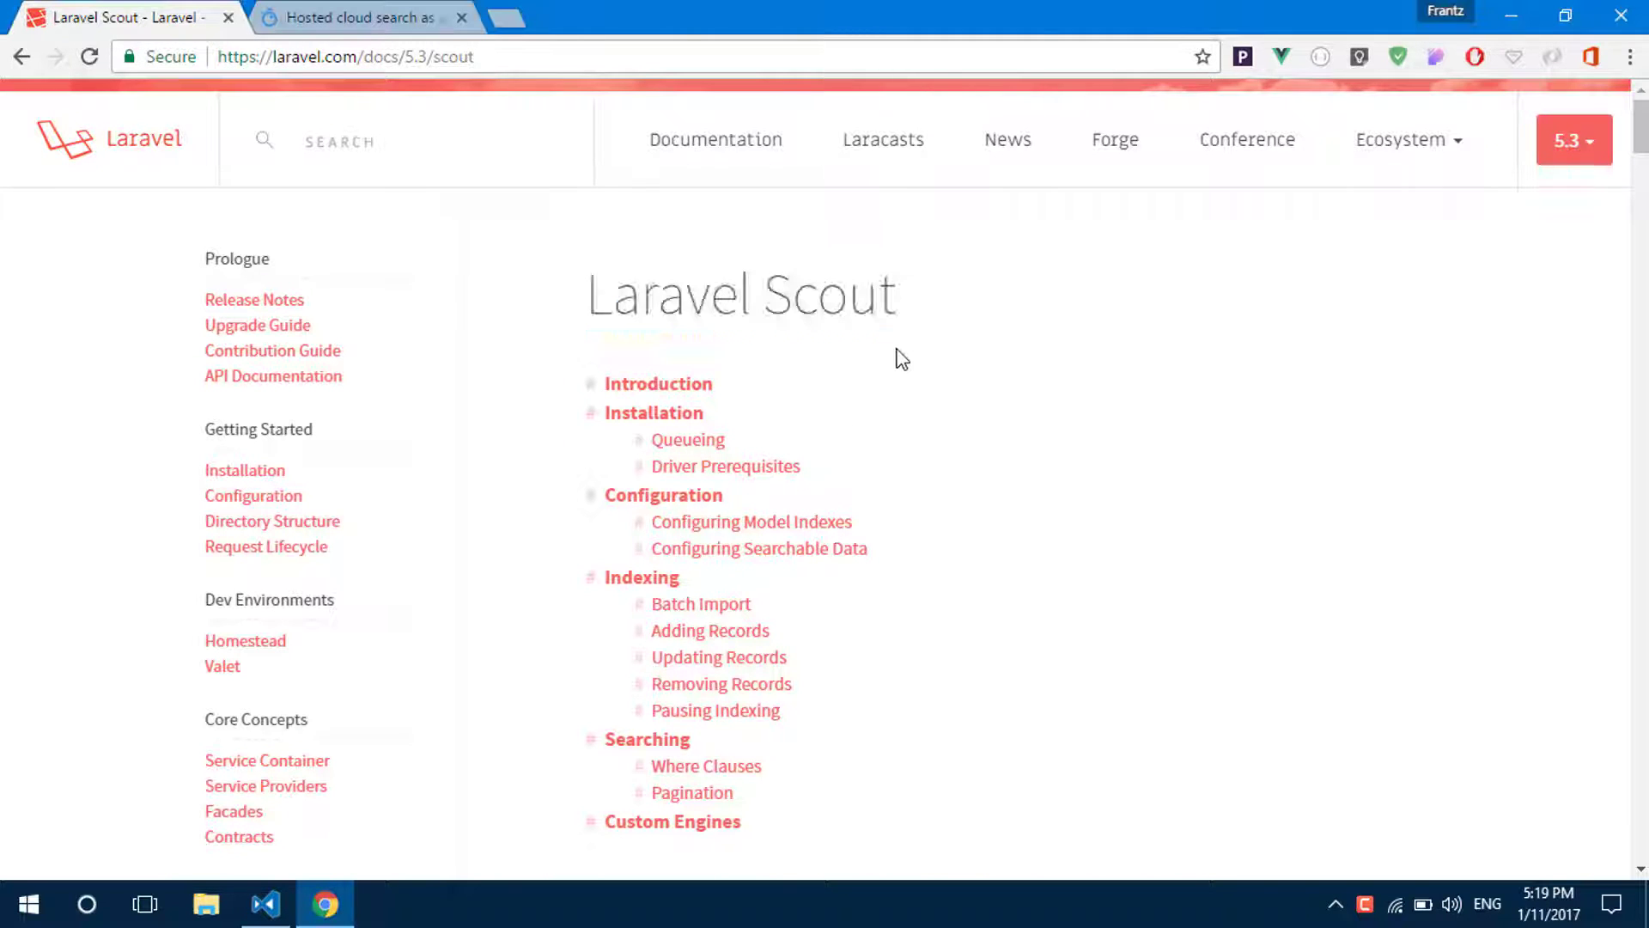
left_click(350, 16)
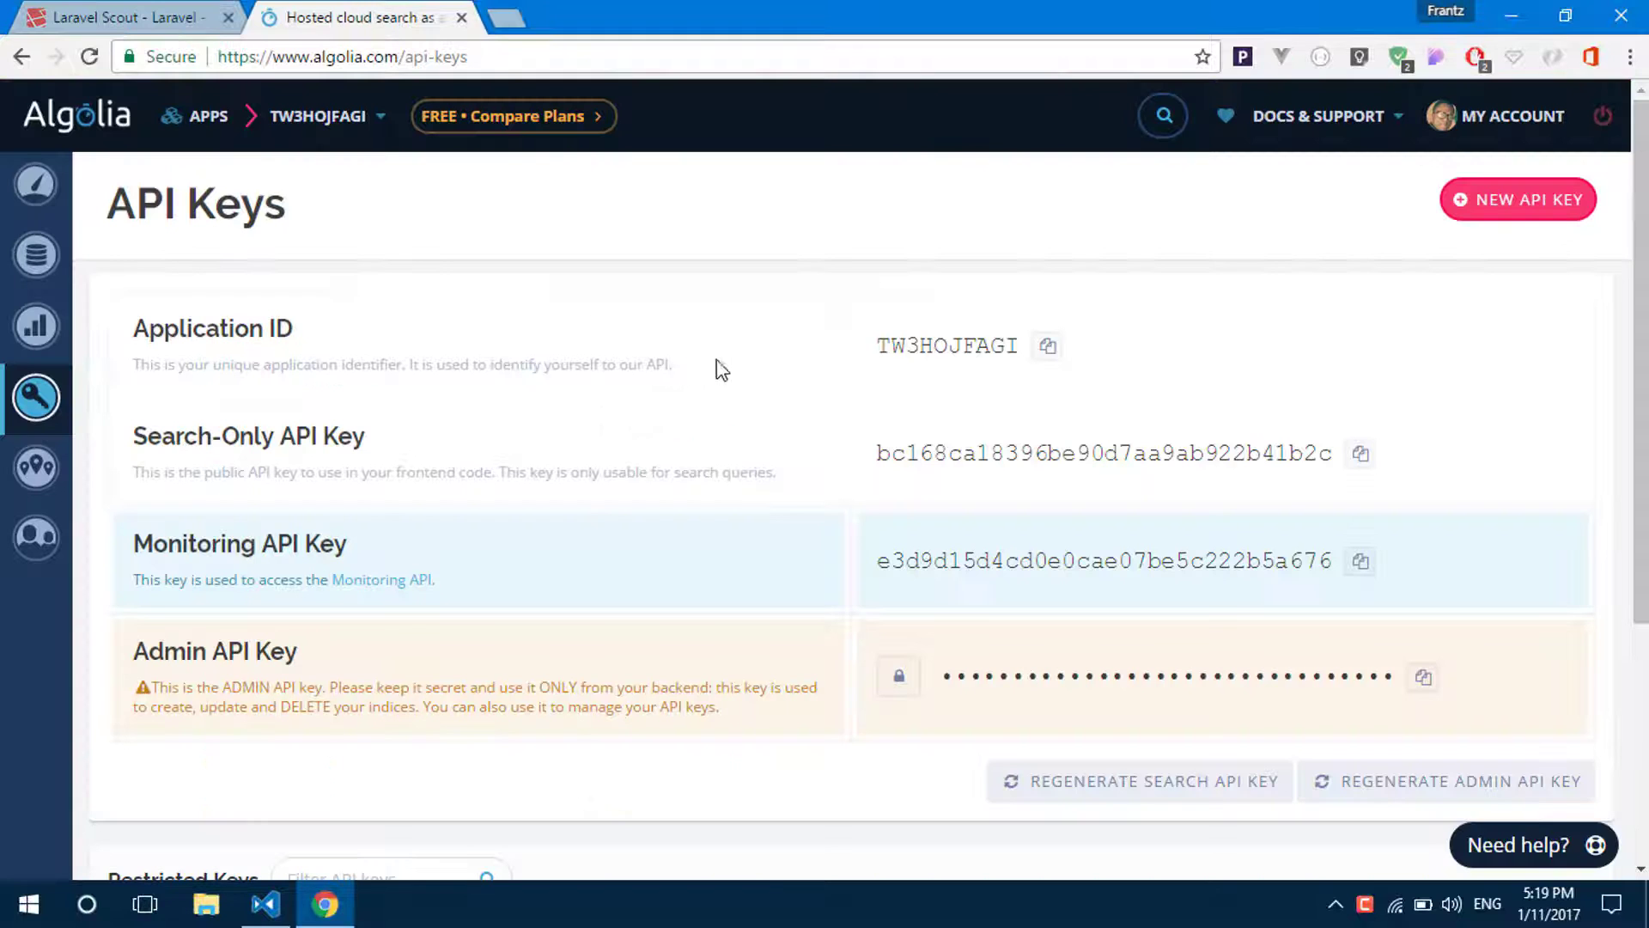
key("ctrl+Tab")
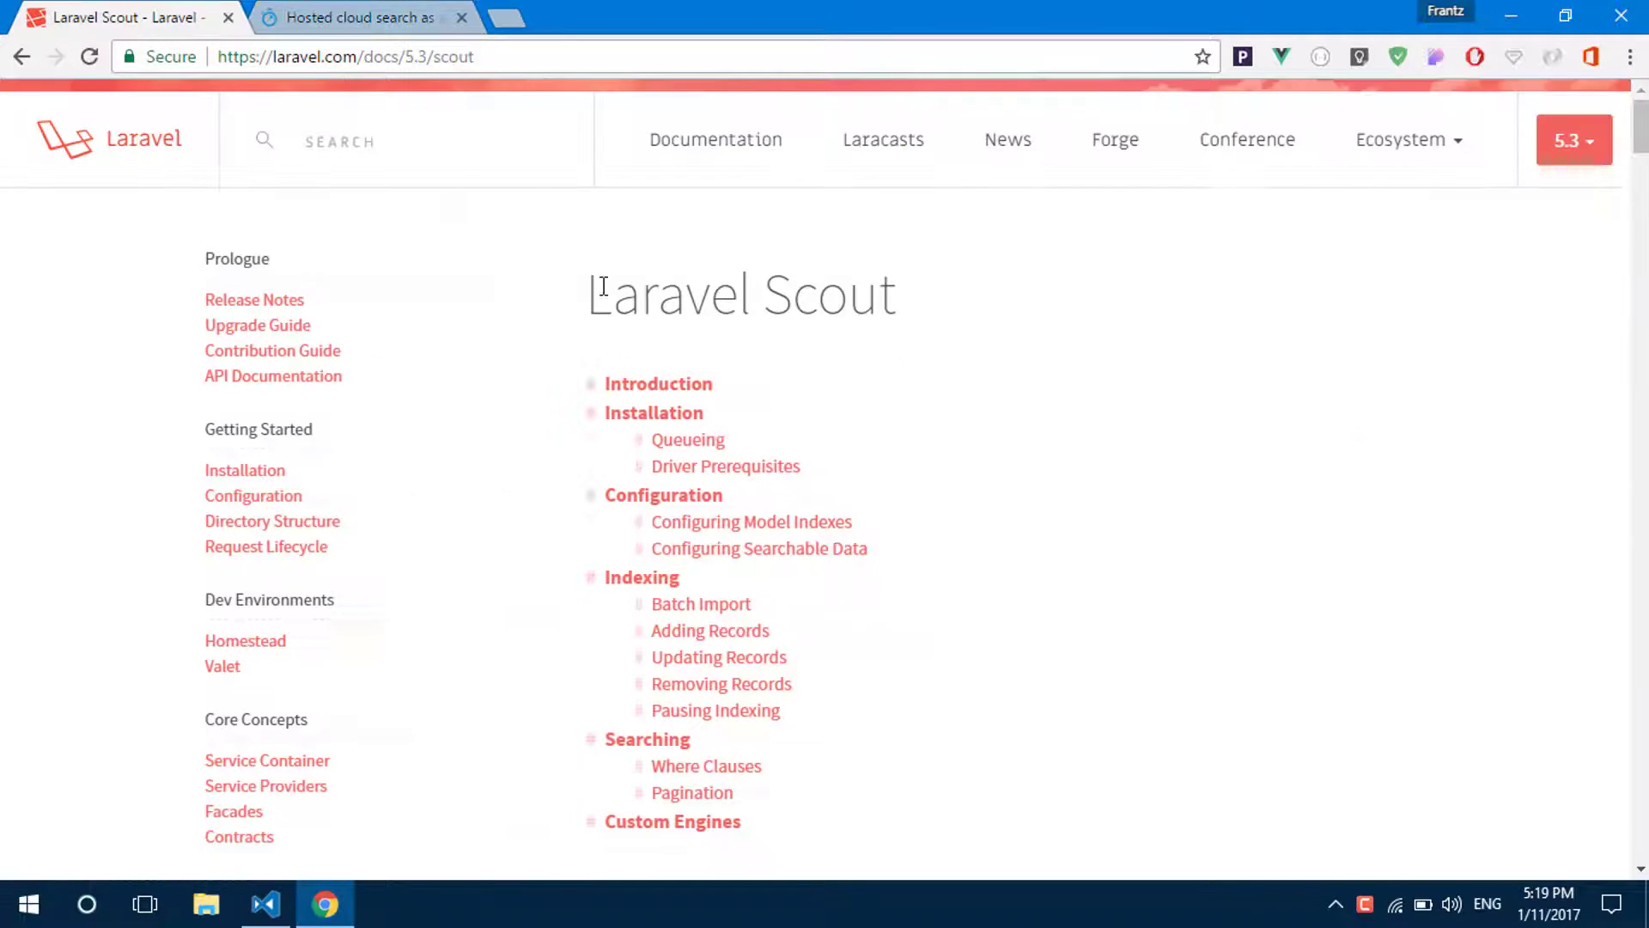
left_click_drag(547, 281, 1016, 301)
left_click(937, 378)
scroll(446, 365, "down", 1)
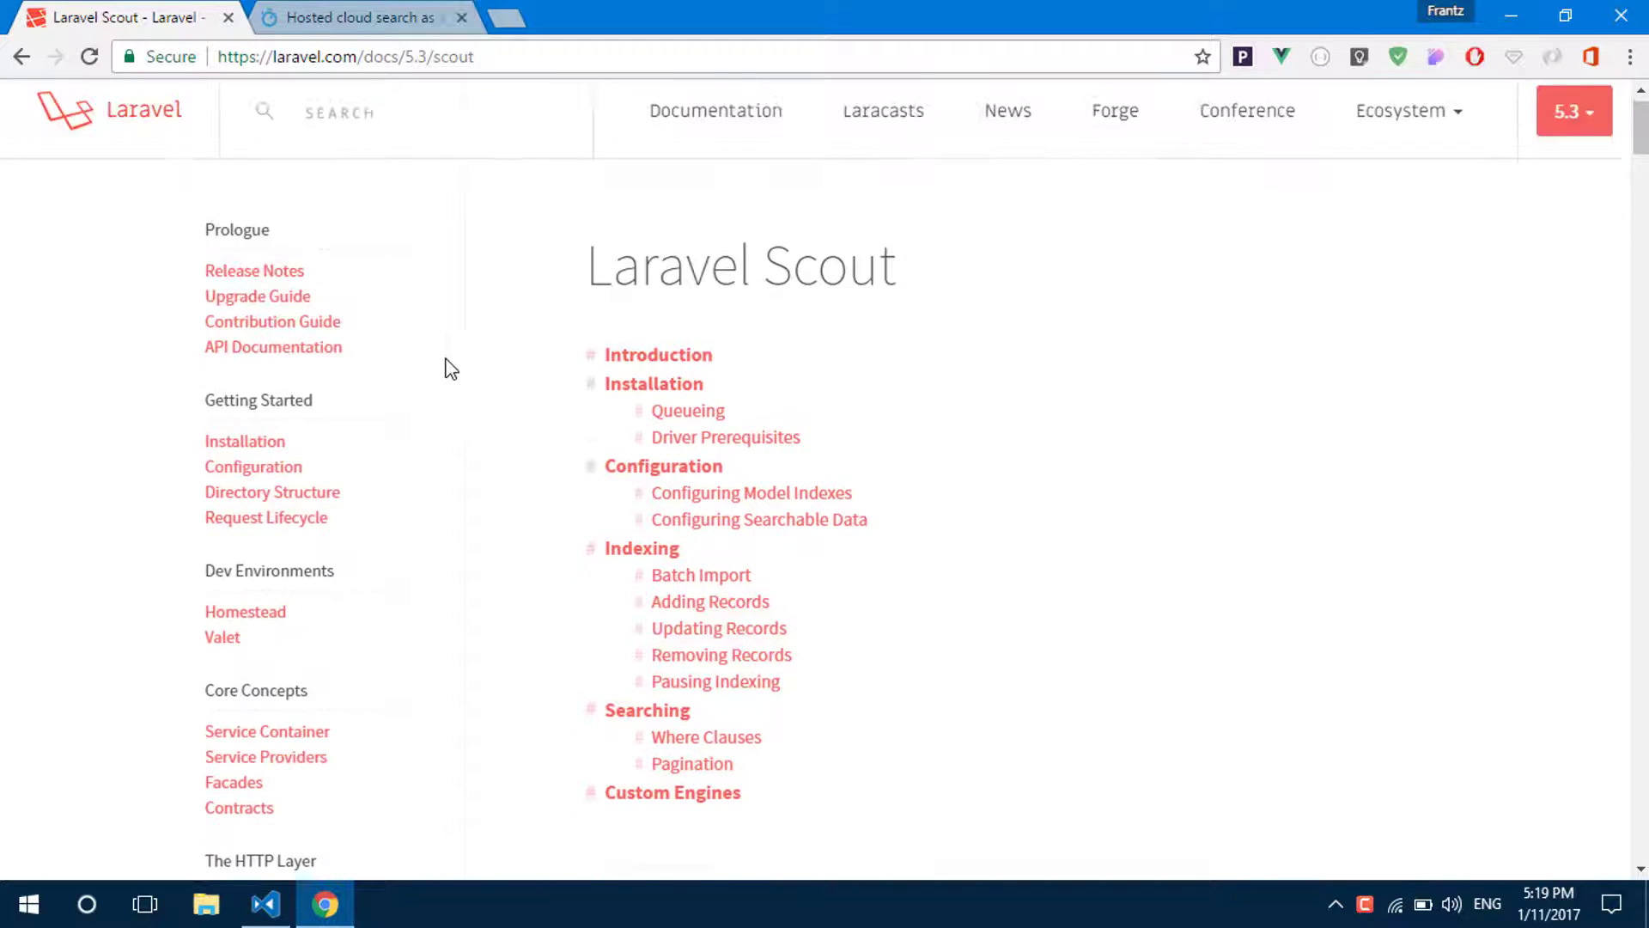
scroll(709, 412, "down", 2)
scroll(969, 465, "down", 2)
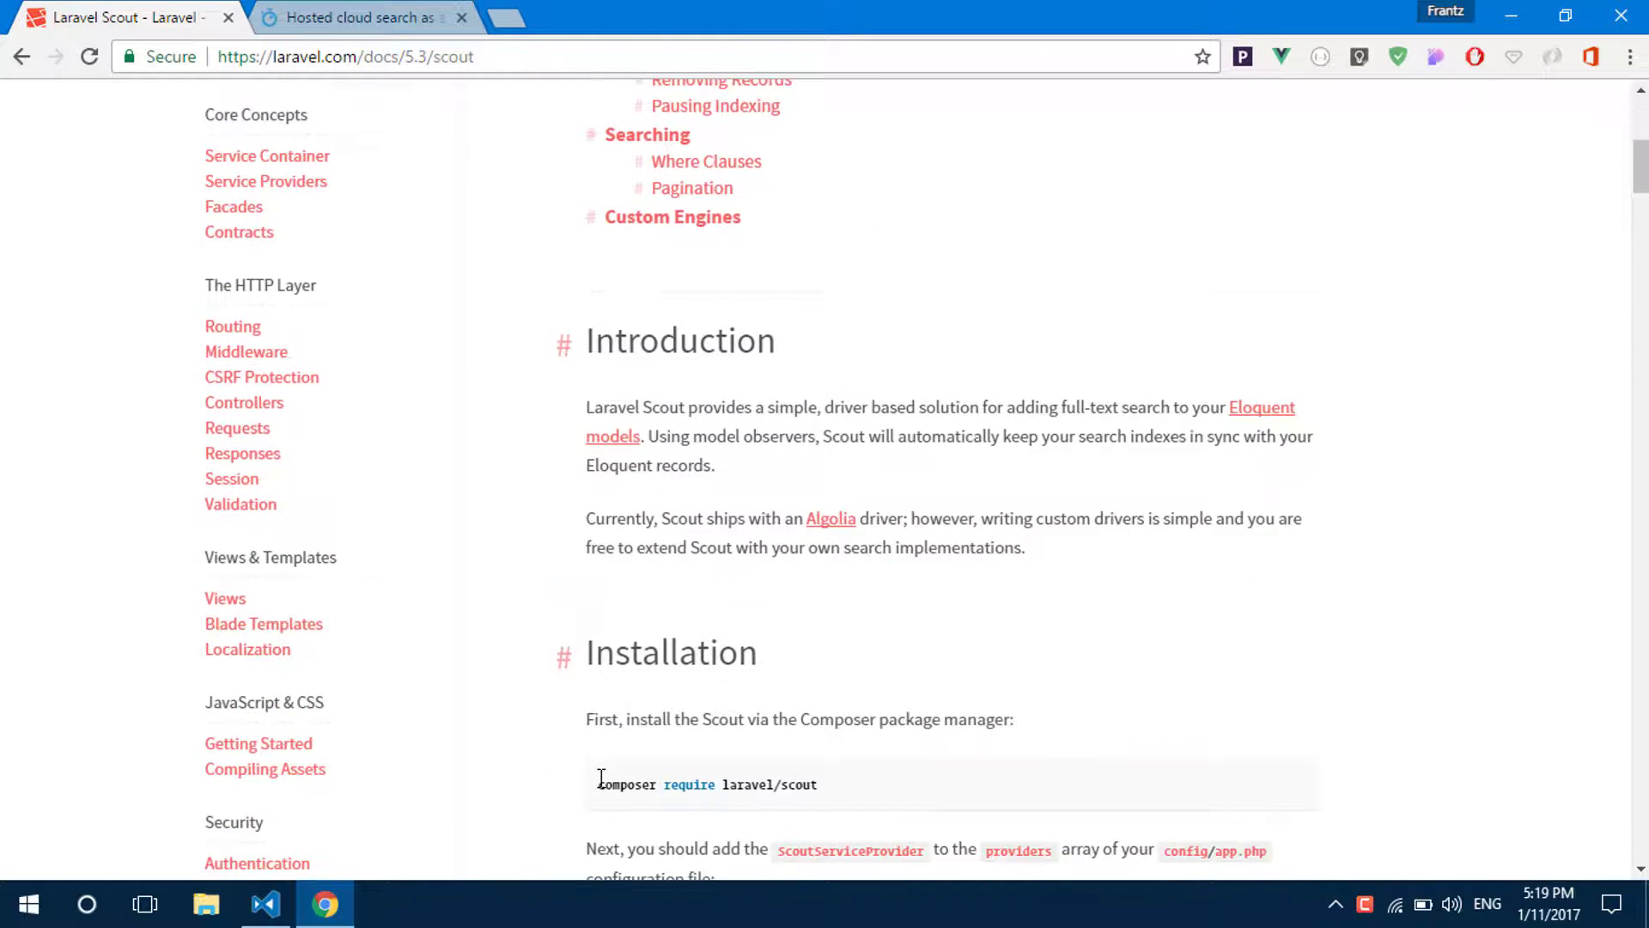
Step: Copy 'composer require laravel/scout' from the docs and paste it into the VS Code terminal
left_click_drag(599, 780, 850, 802)
right_click(812, 785)
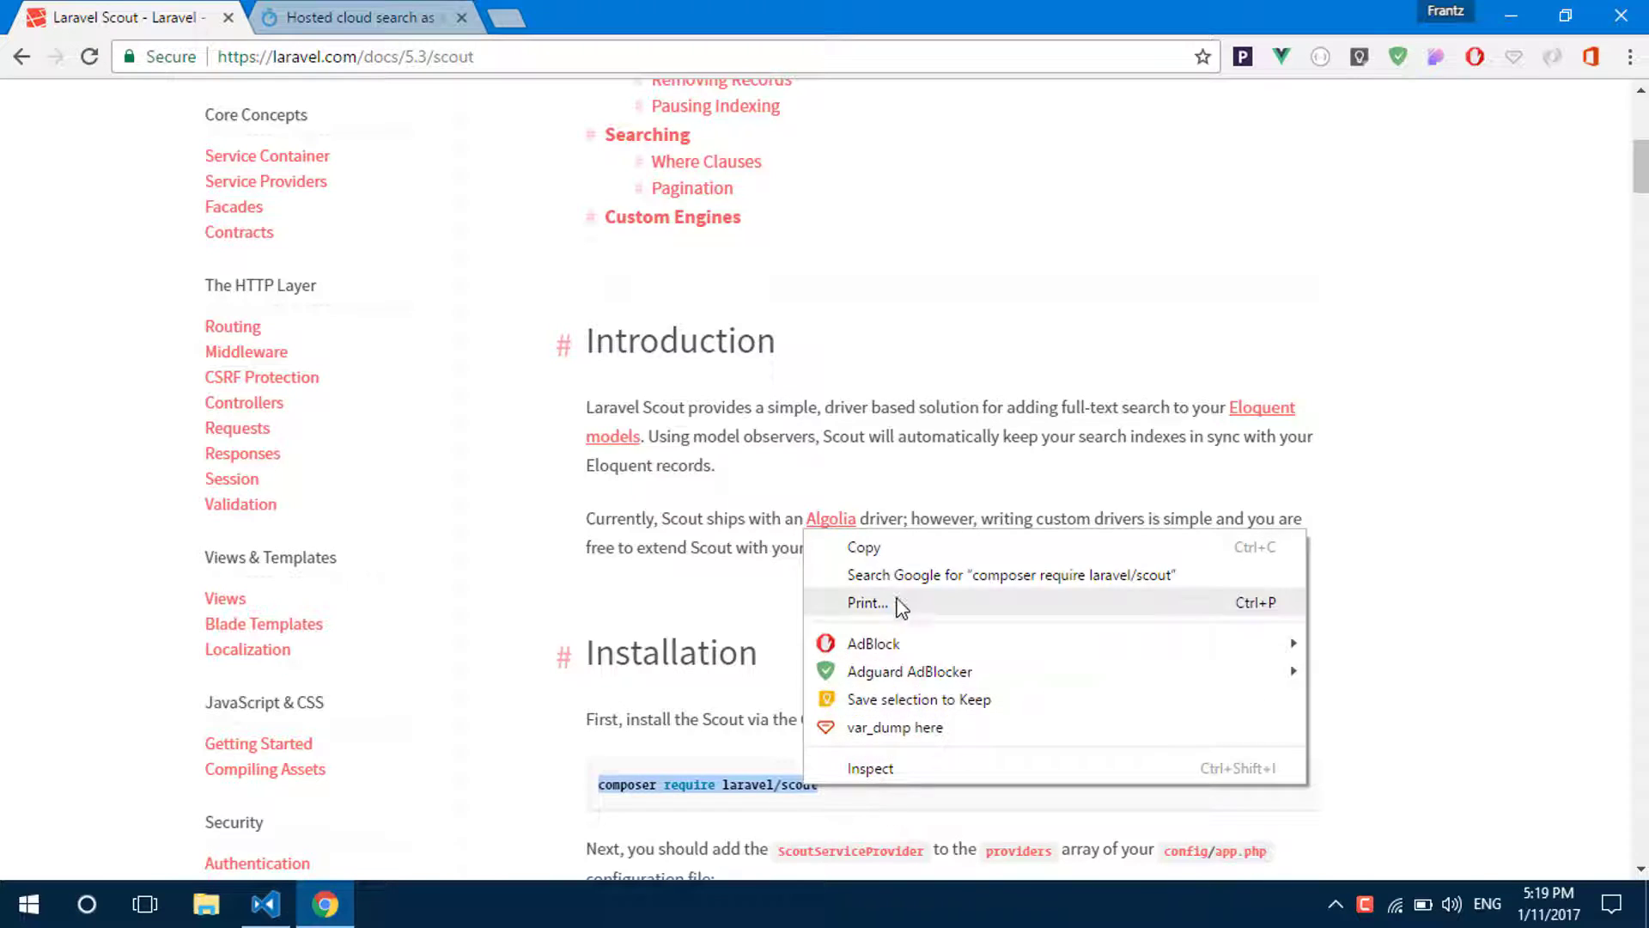
left_click(903, 547)
key("alt+Tab")
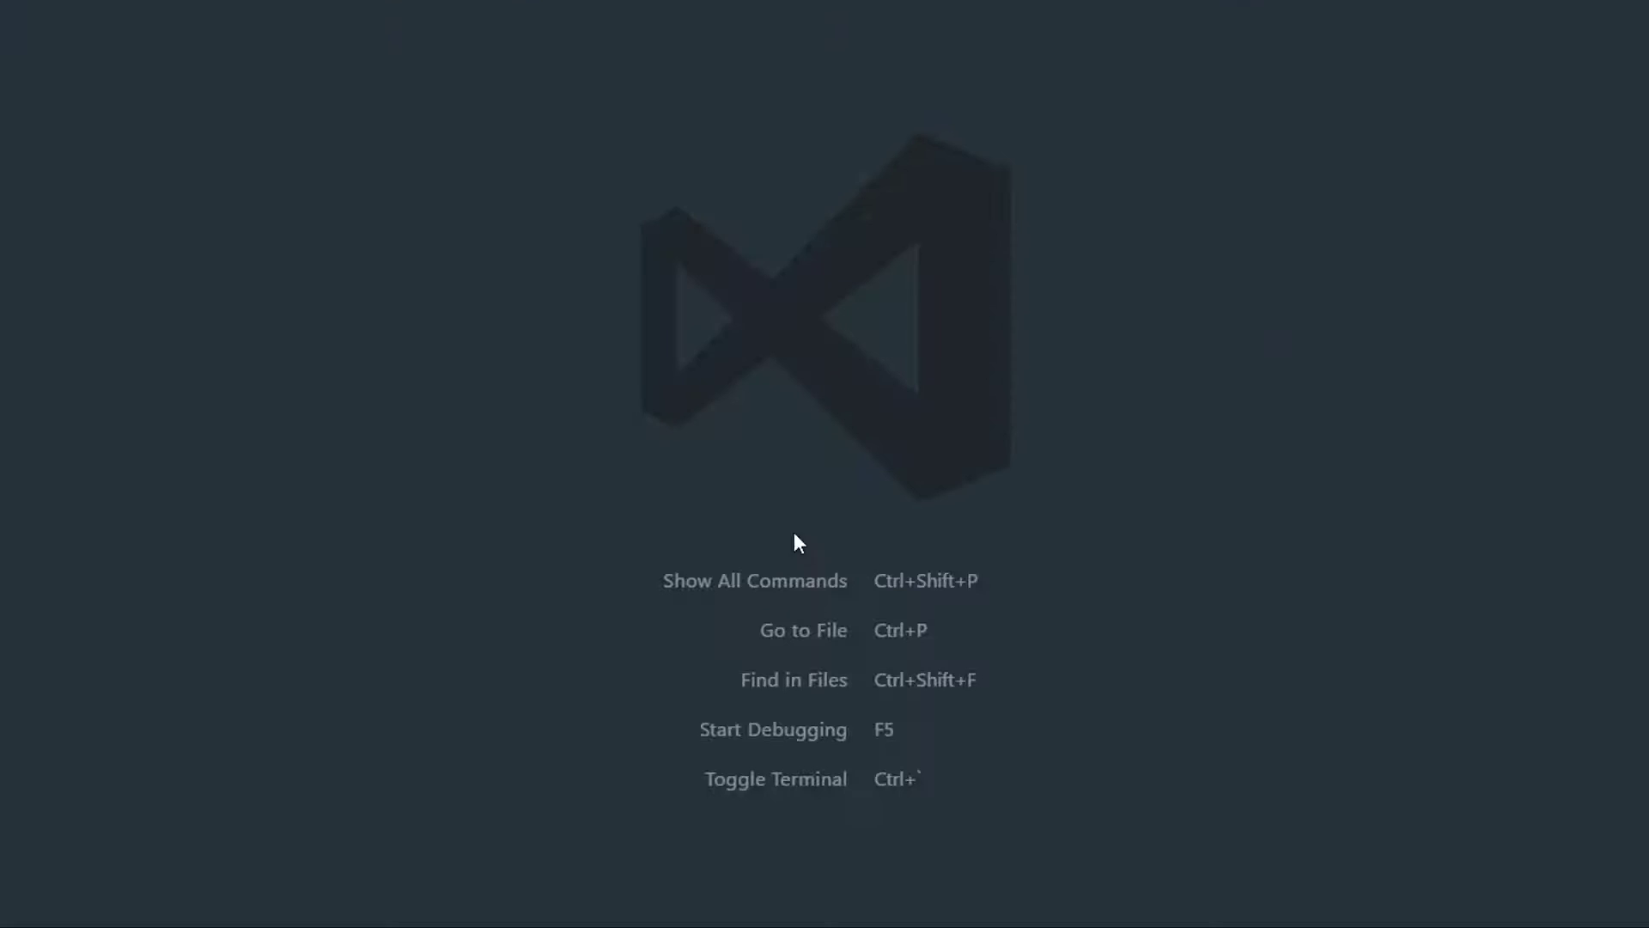
key("ctrl+grave")
right_click(764, 760)
left_click(705, 710)
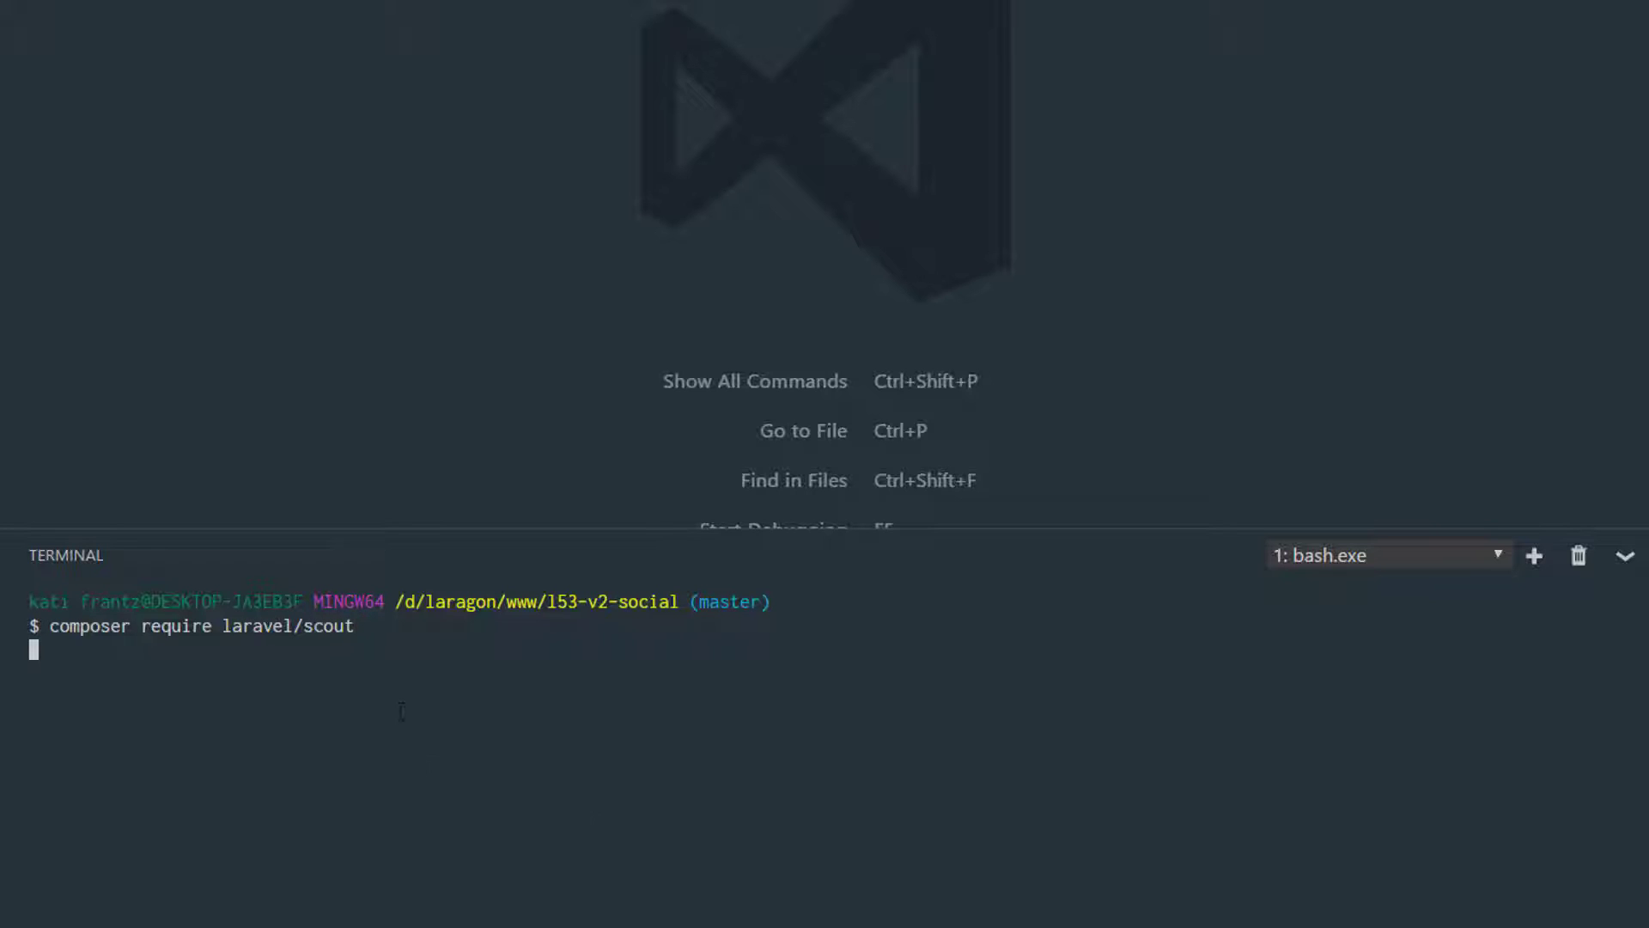
Step: Copy the Laravel\Scout\ScoutServiceProvider::class line from the Scout docs
key("alt+Tab")
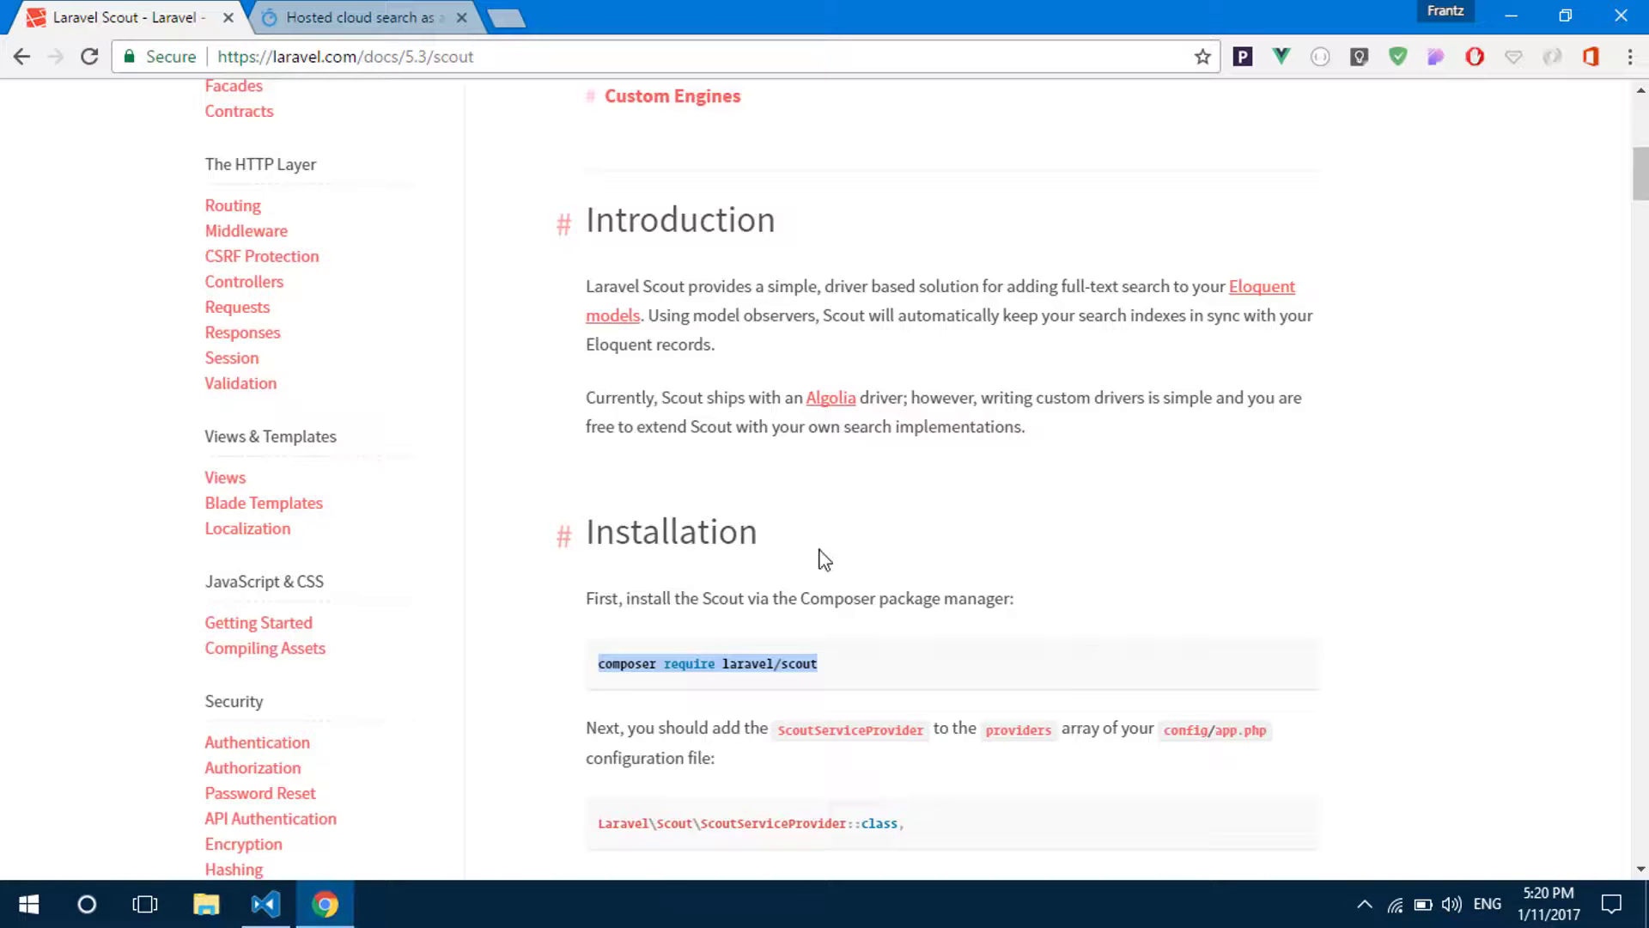
scroll(816, 555, "down", 2)
scroll(939, 560, "down", 1)
left_click_drag(943, 468, 571, 470)
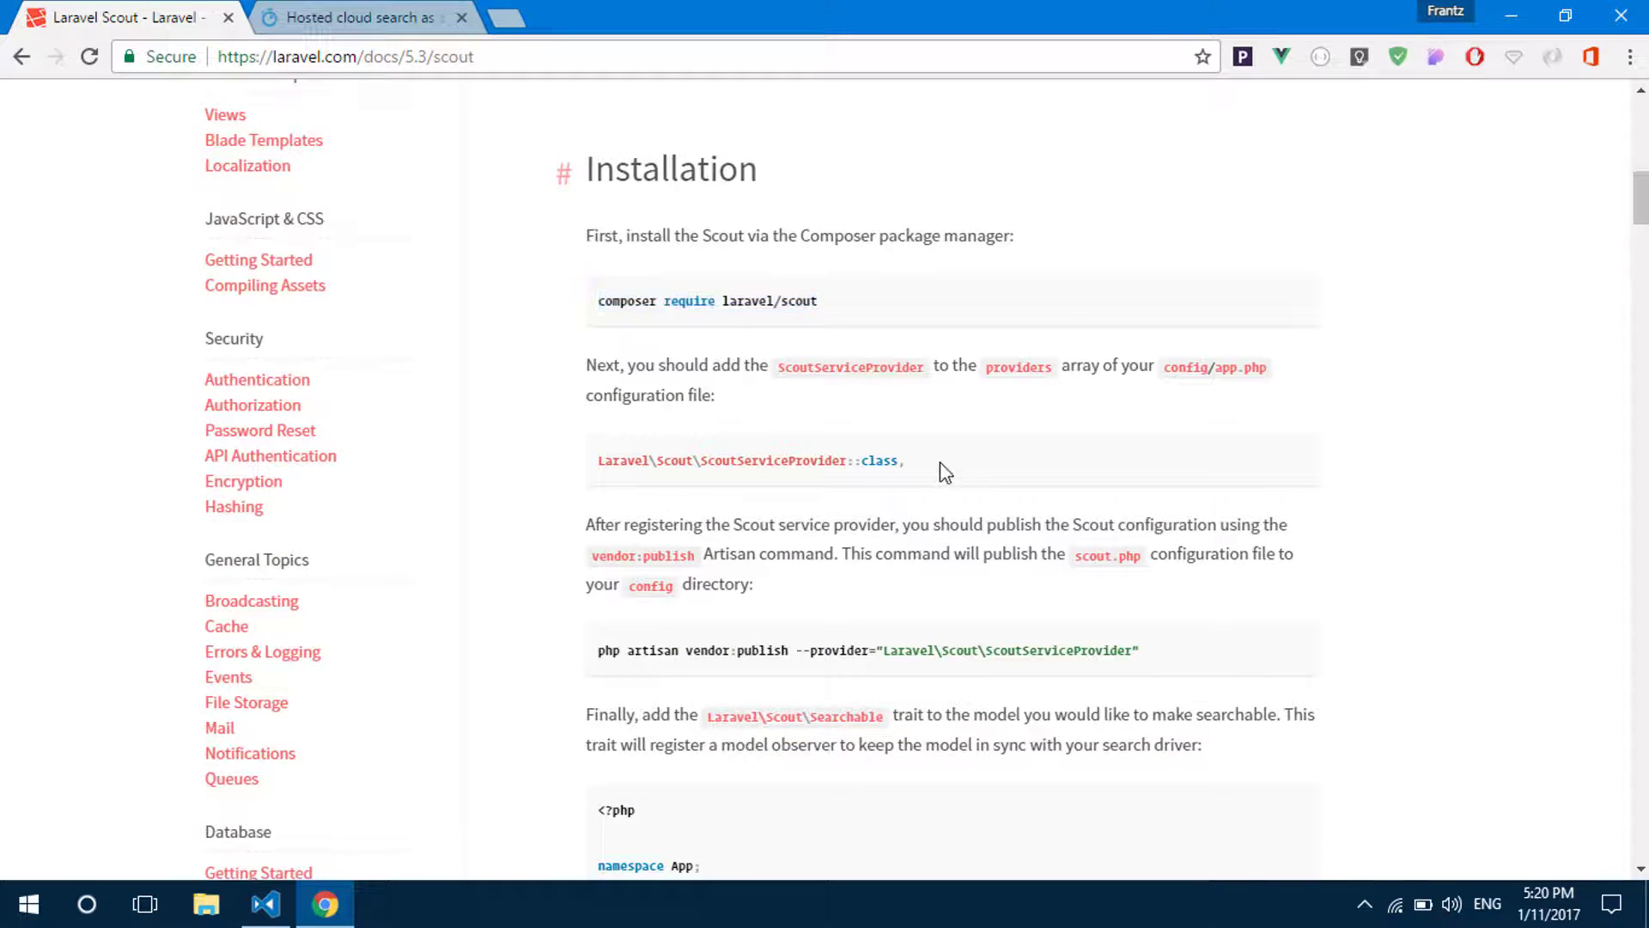
left_click(672, 466)
left_click_drag(941, 467, 575, 475)
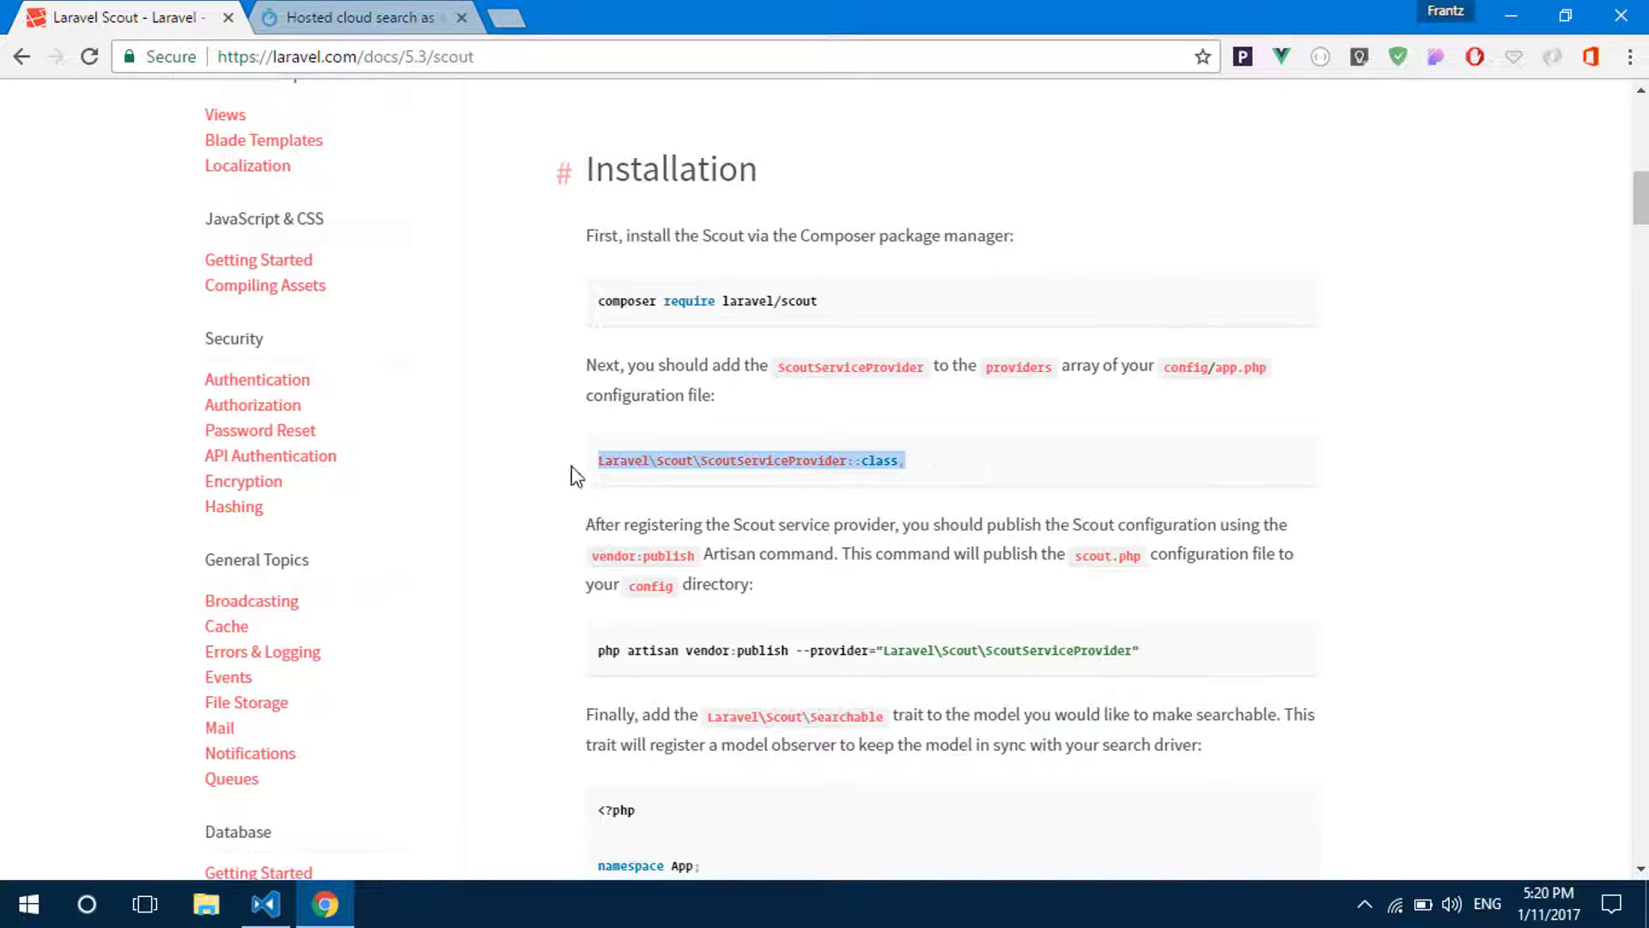
right_click(670, 457)
left_click(722, 473)
key("alt+Tab")
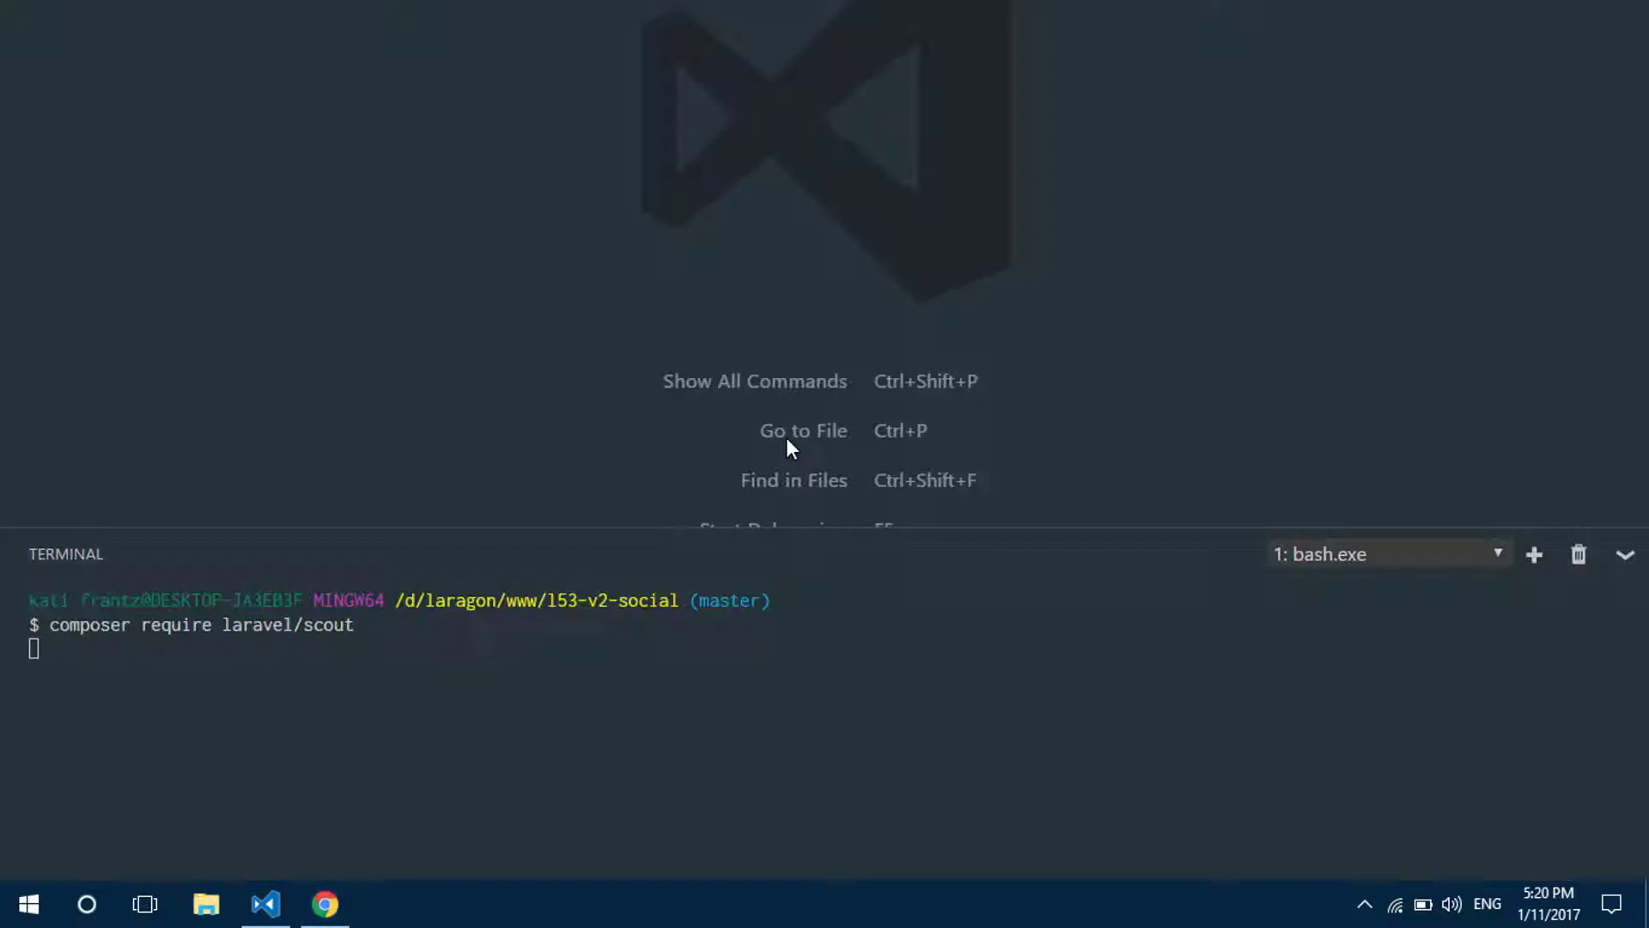
Step: Paste ScoutServiceProvider::class under Package Service Providers in config/app.php
key("ctrl+p")
type("app.php")
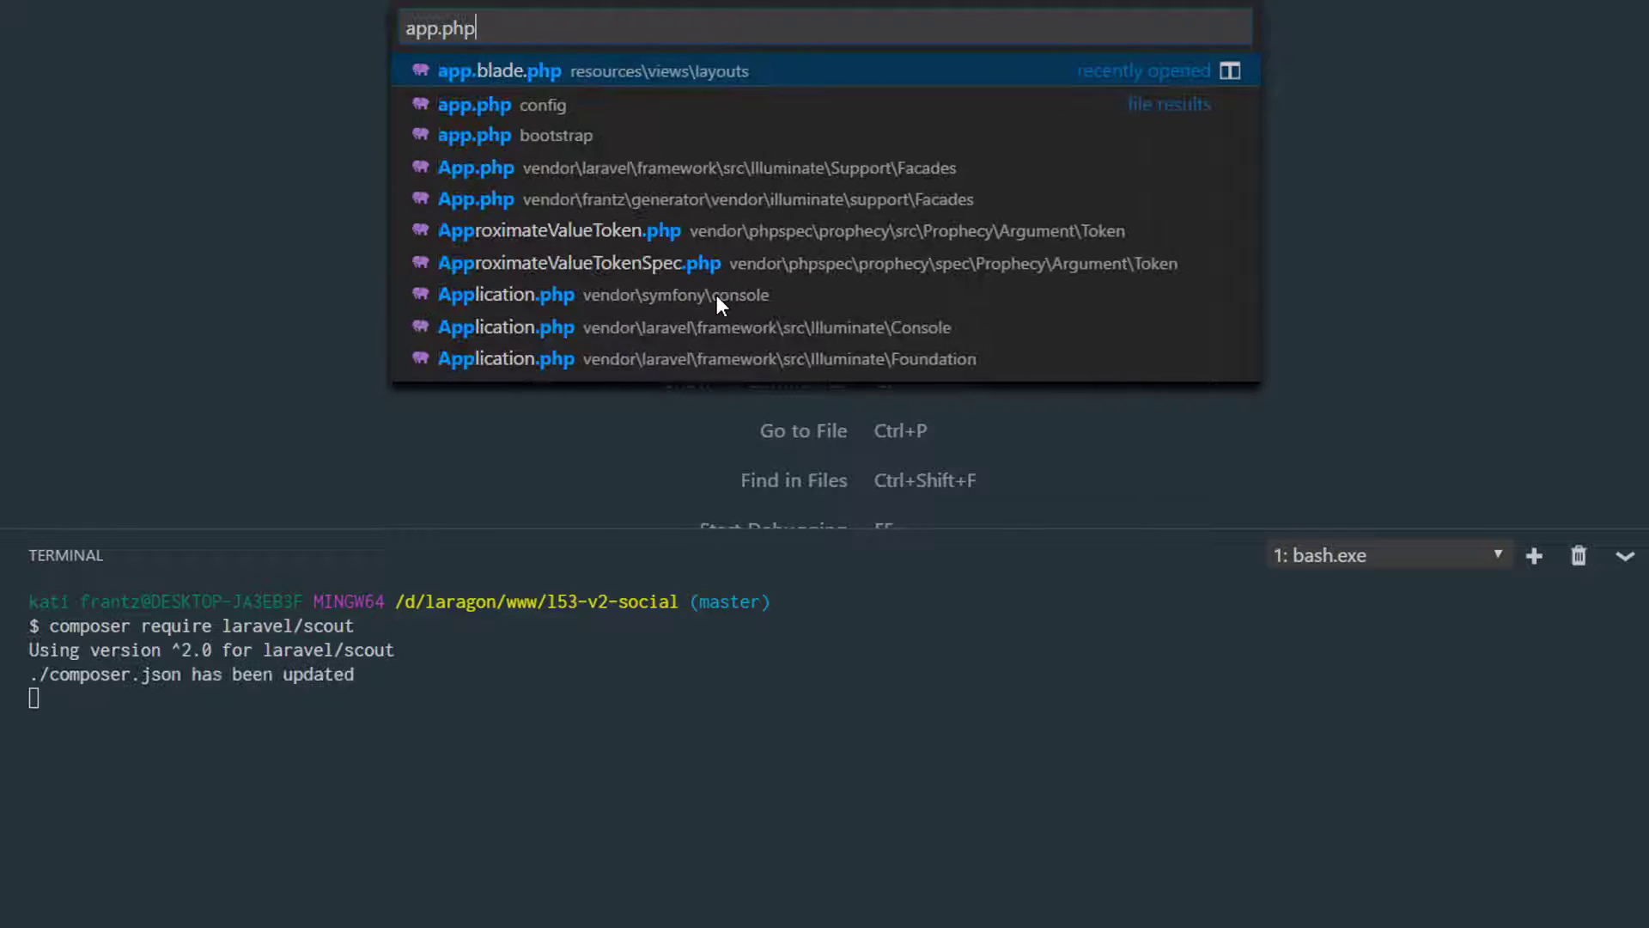
key("Down")
key("Return")
key("ctrl+grave")
scroll(826, 464, "down", 5)
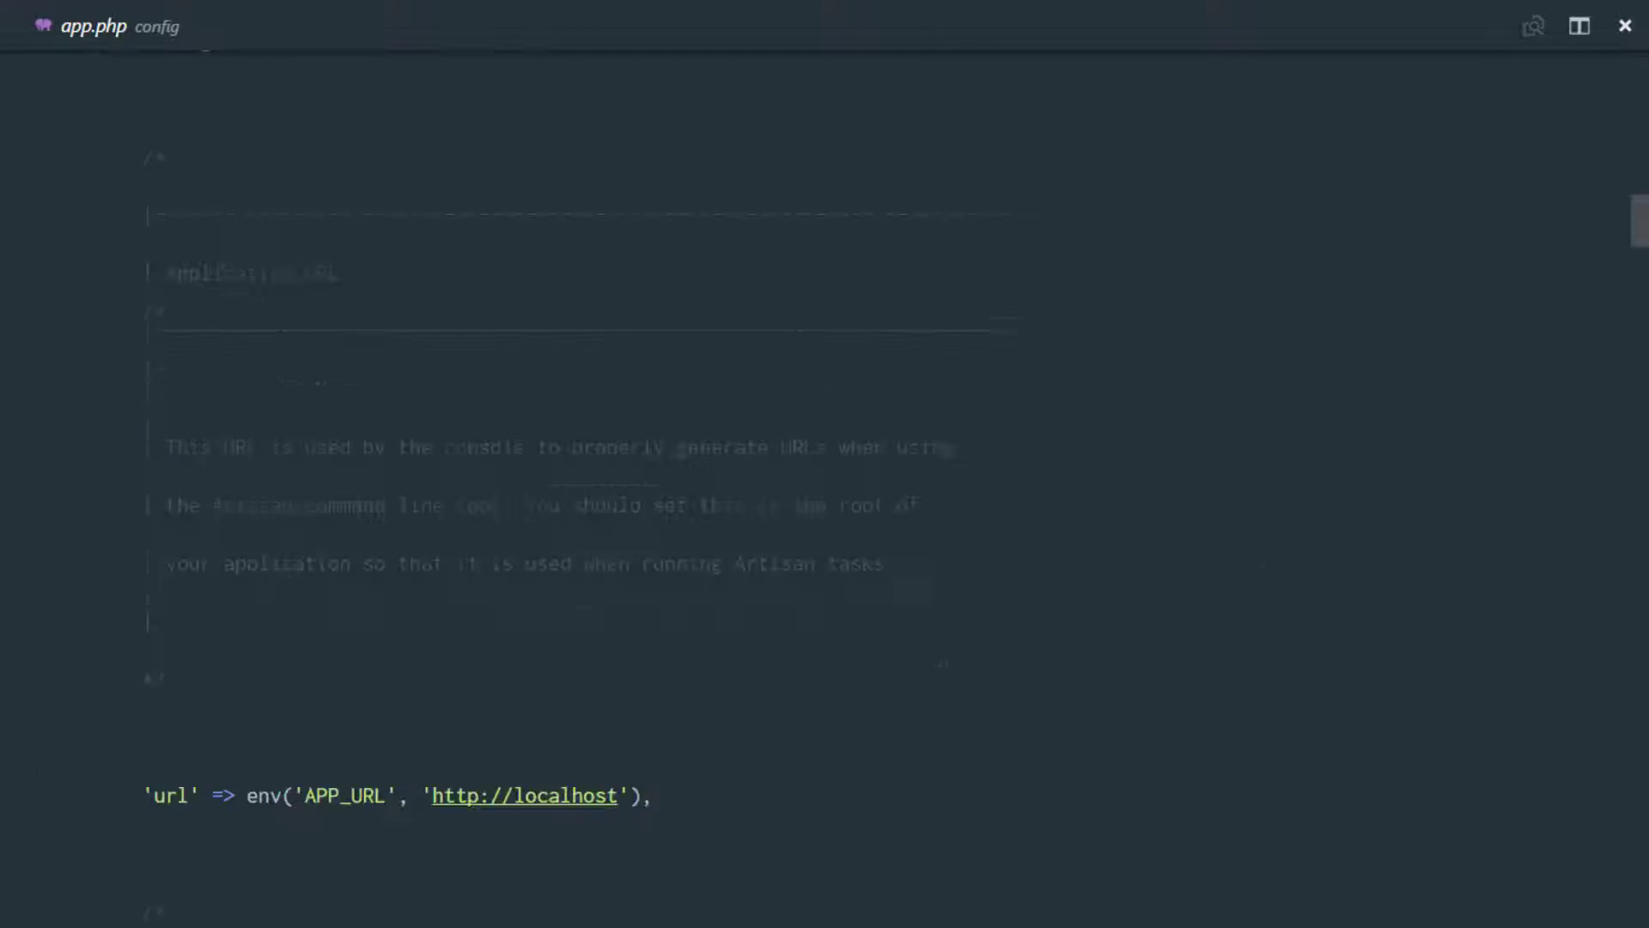
scroll(825, 465, "down", 5)
scroll(824, 464, "down", 10)
scroll(825, 464, "down", 5)
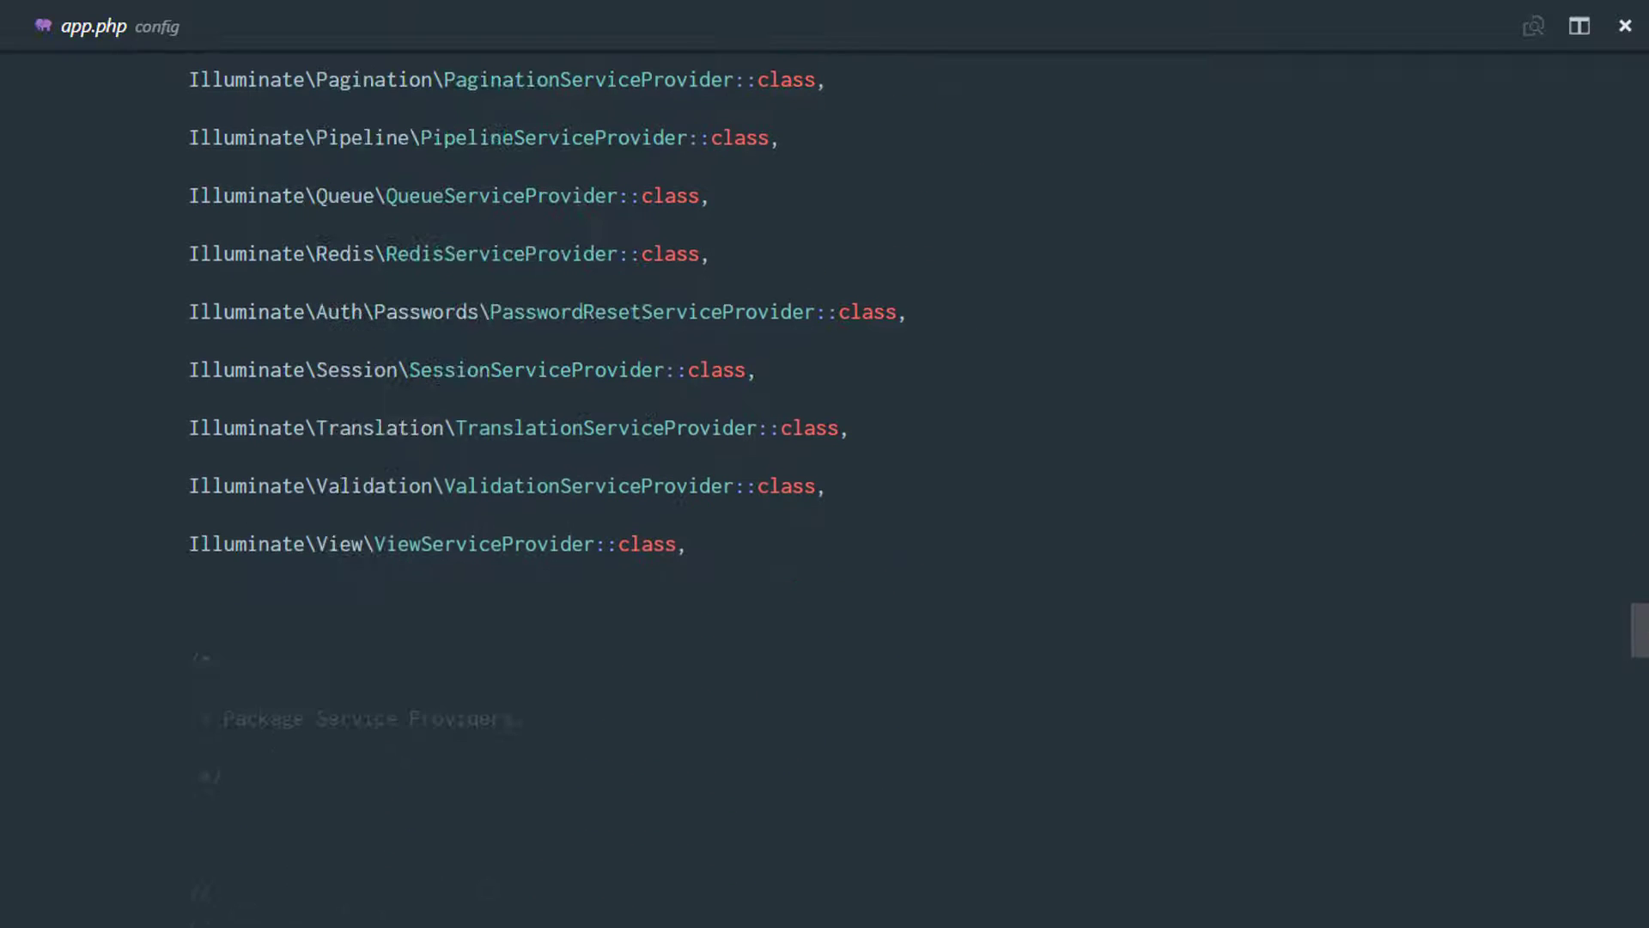
left_click(691, 567)
scroll(654, 691, "down", 2)
left_click(431, 752)
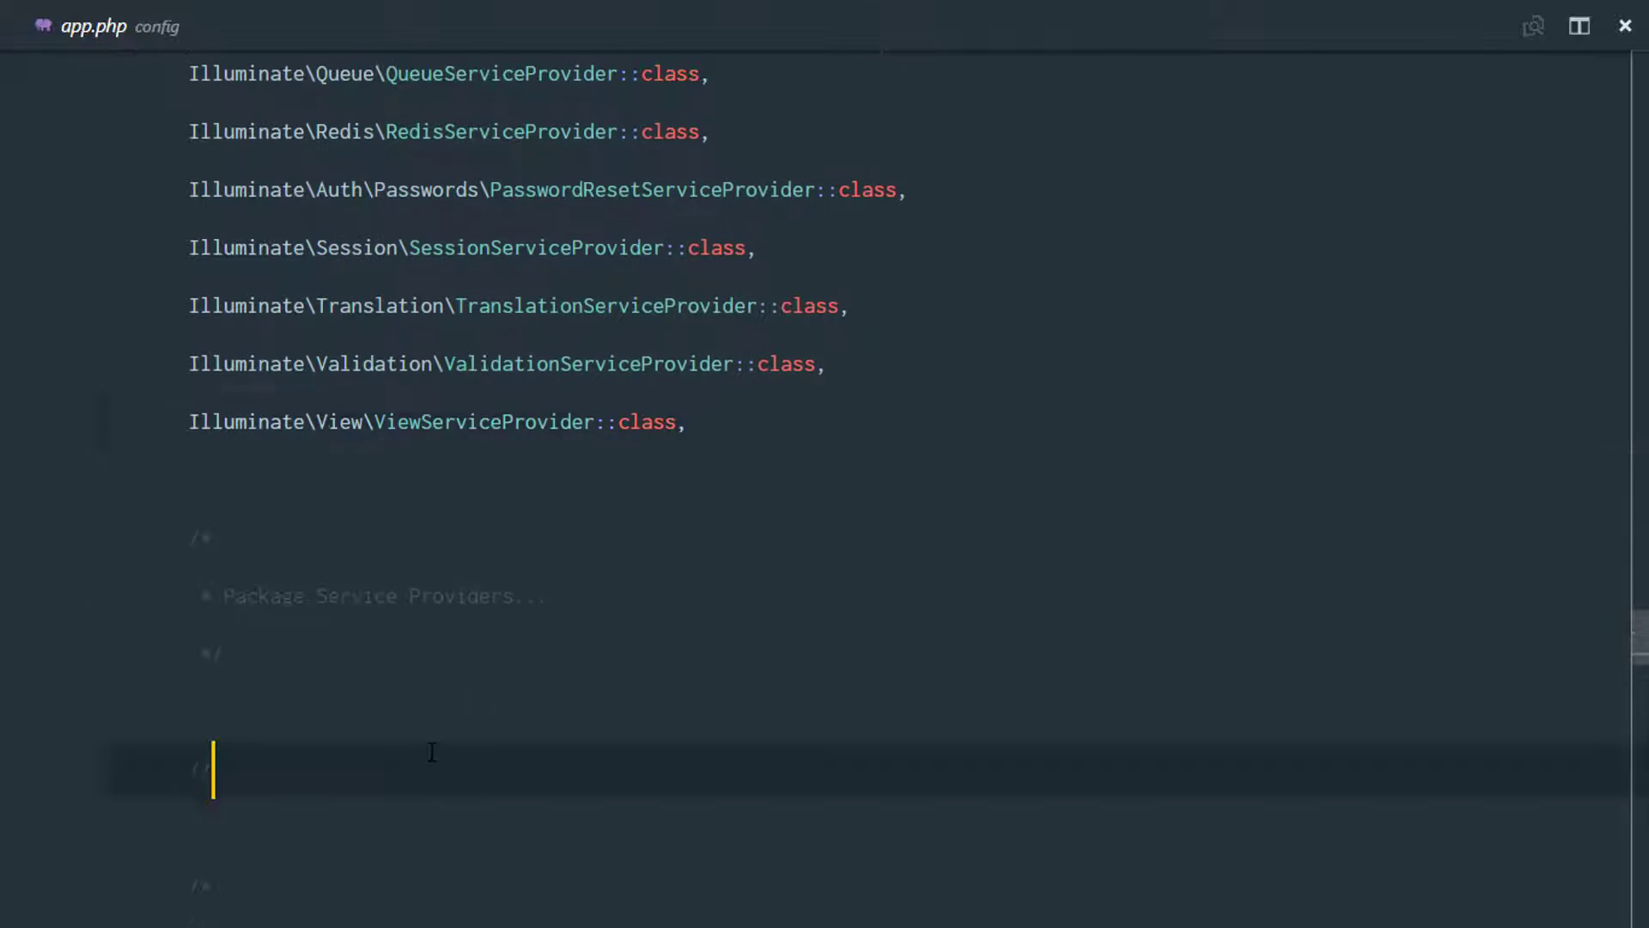
key("BackSpace")
key("BackSpace")
key("ctrl+v")
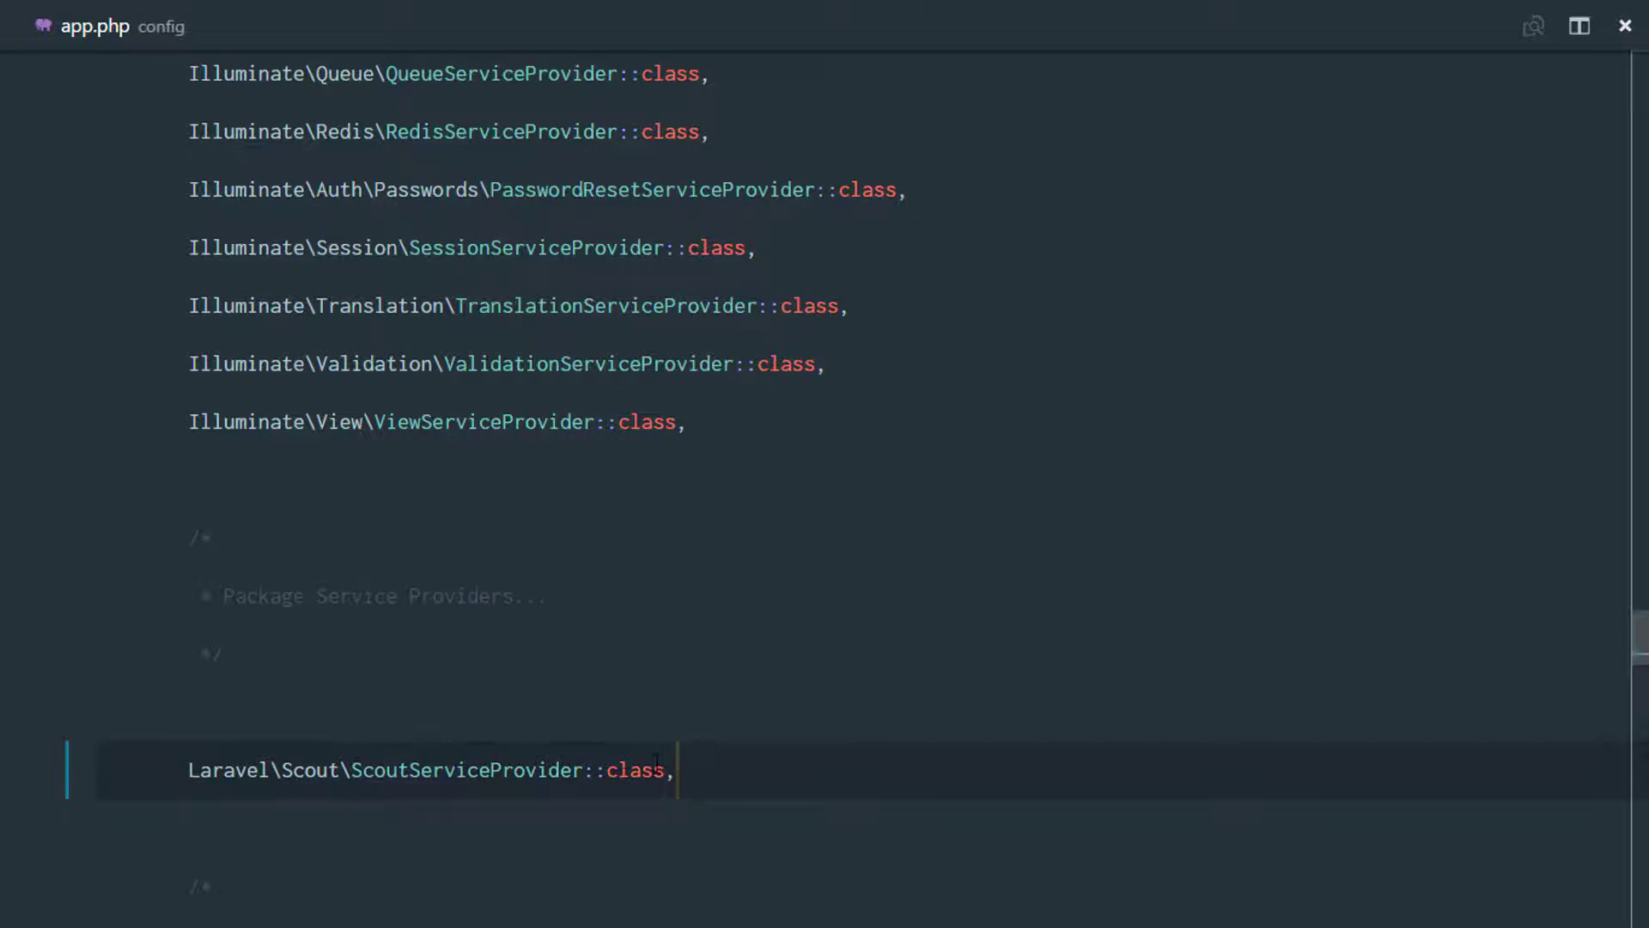
key("alt+Tab")
scroll(671, 375, "down", 2)
Step: Copy the vendor:publish --provider="Laravel\Scout\ScoutServiceProvider" command from the docs
left_click(638, 398)
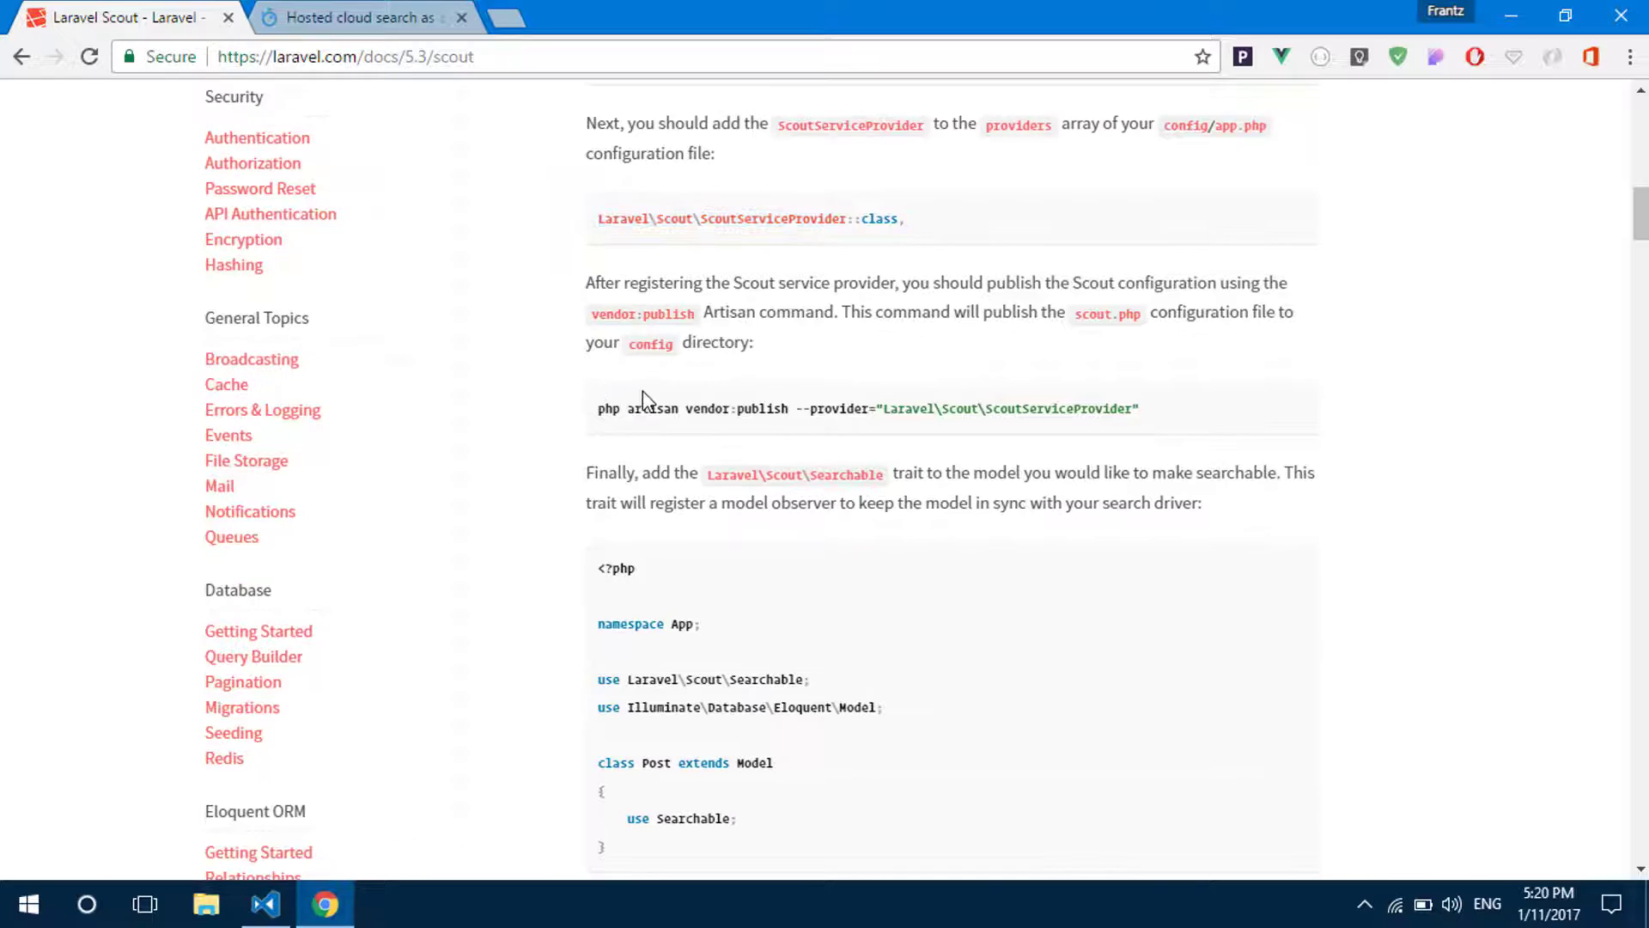
left_click_drag(600, 408, 1193, 433)
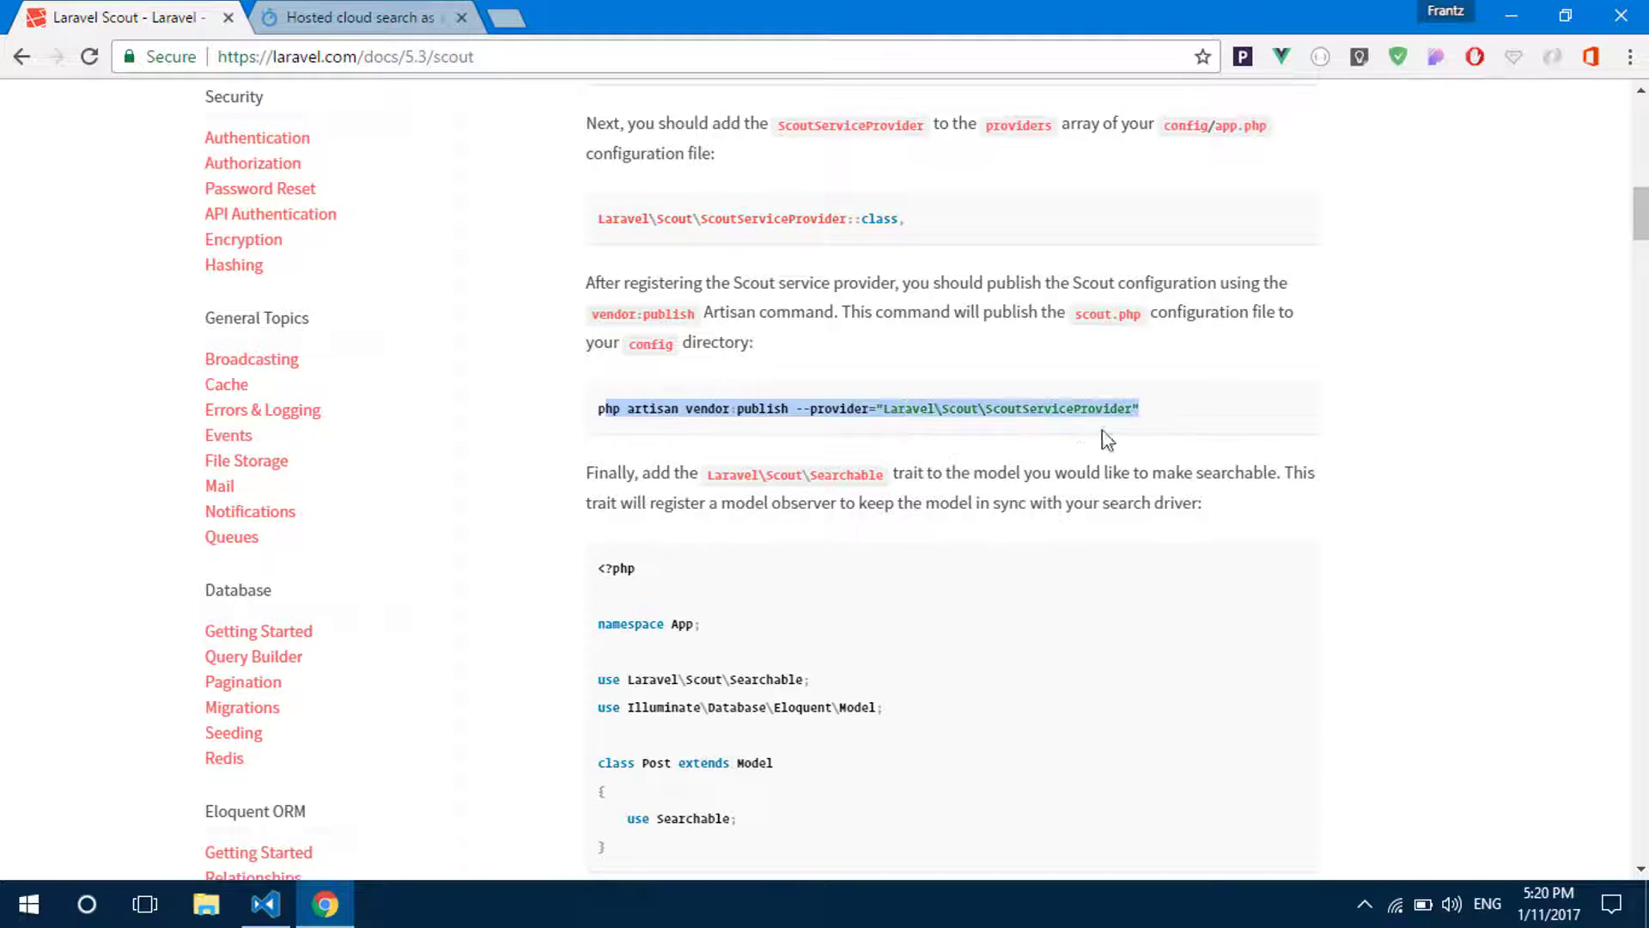
left_click(641, 408)
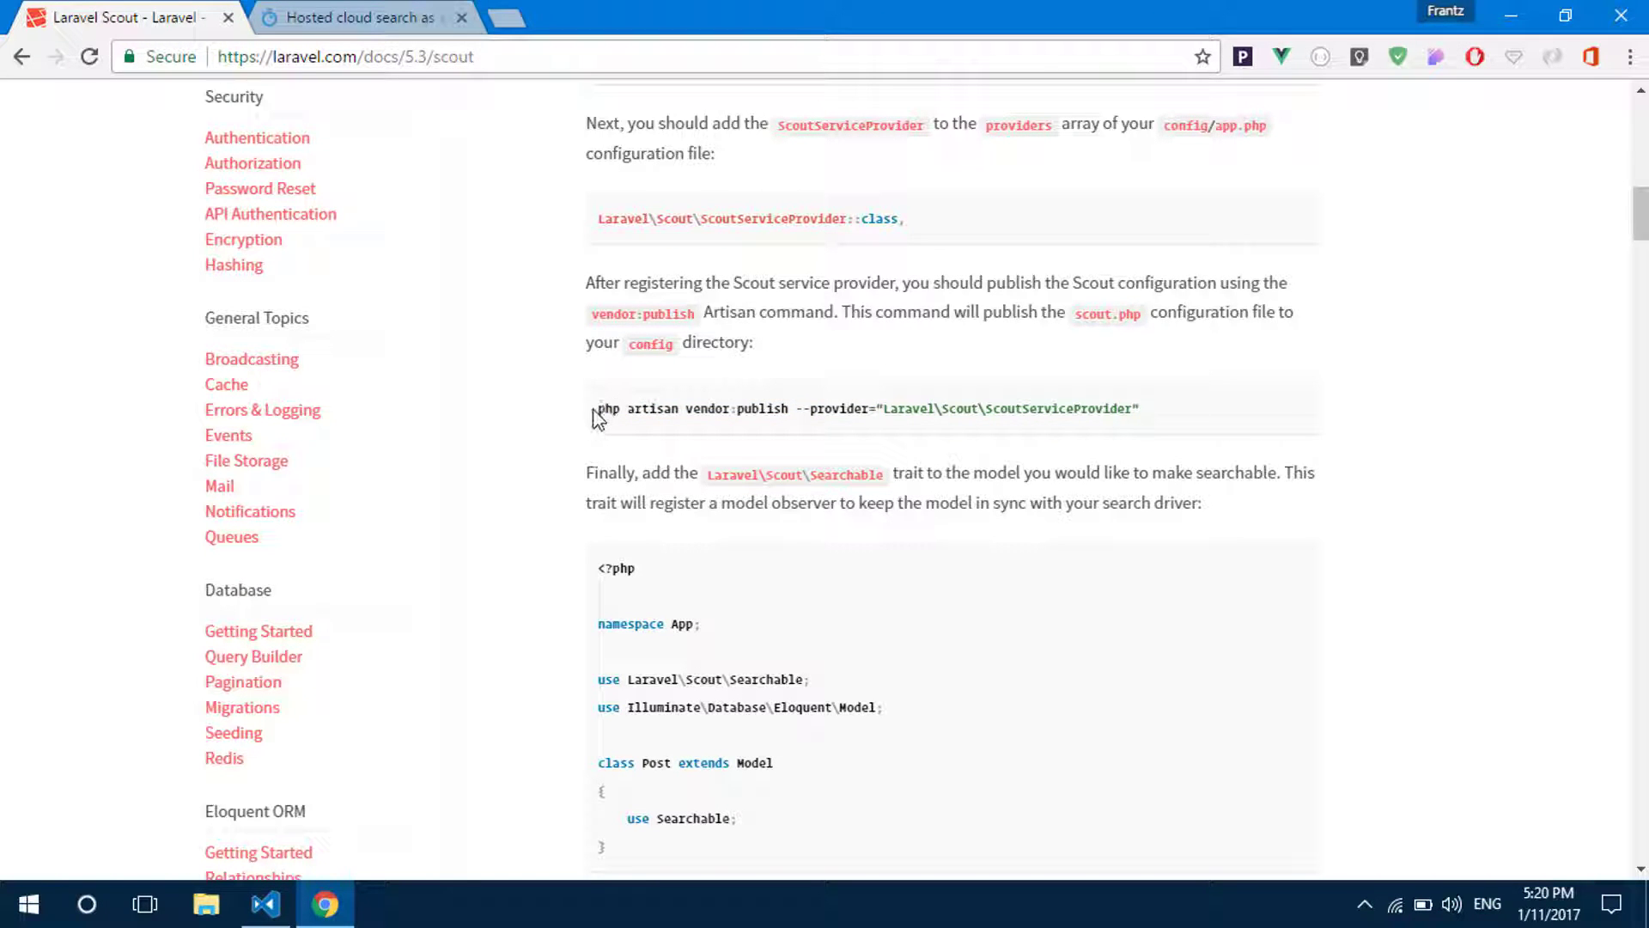
left_click_drag(596, 410, 1142, 410)
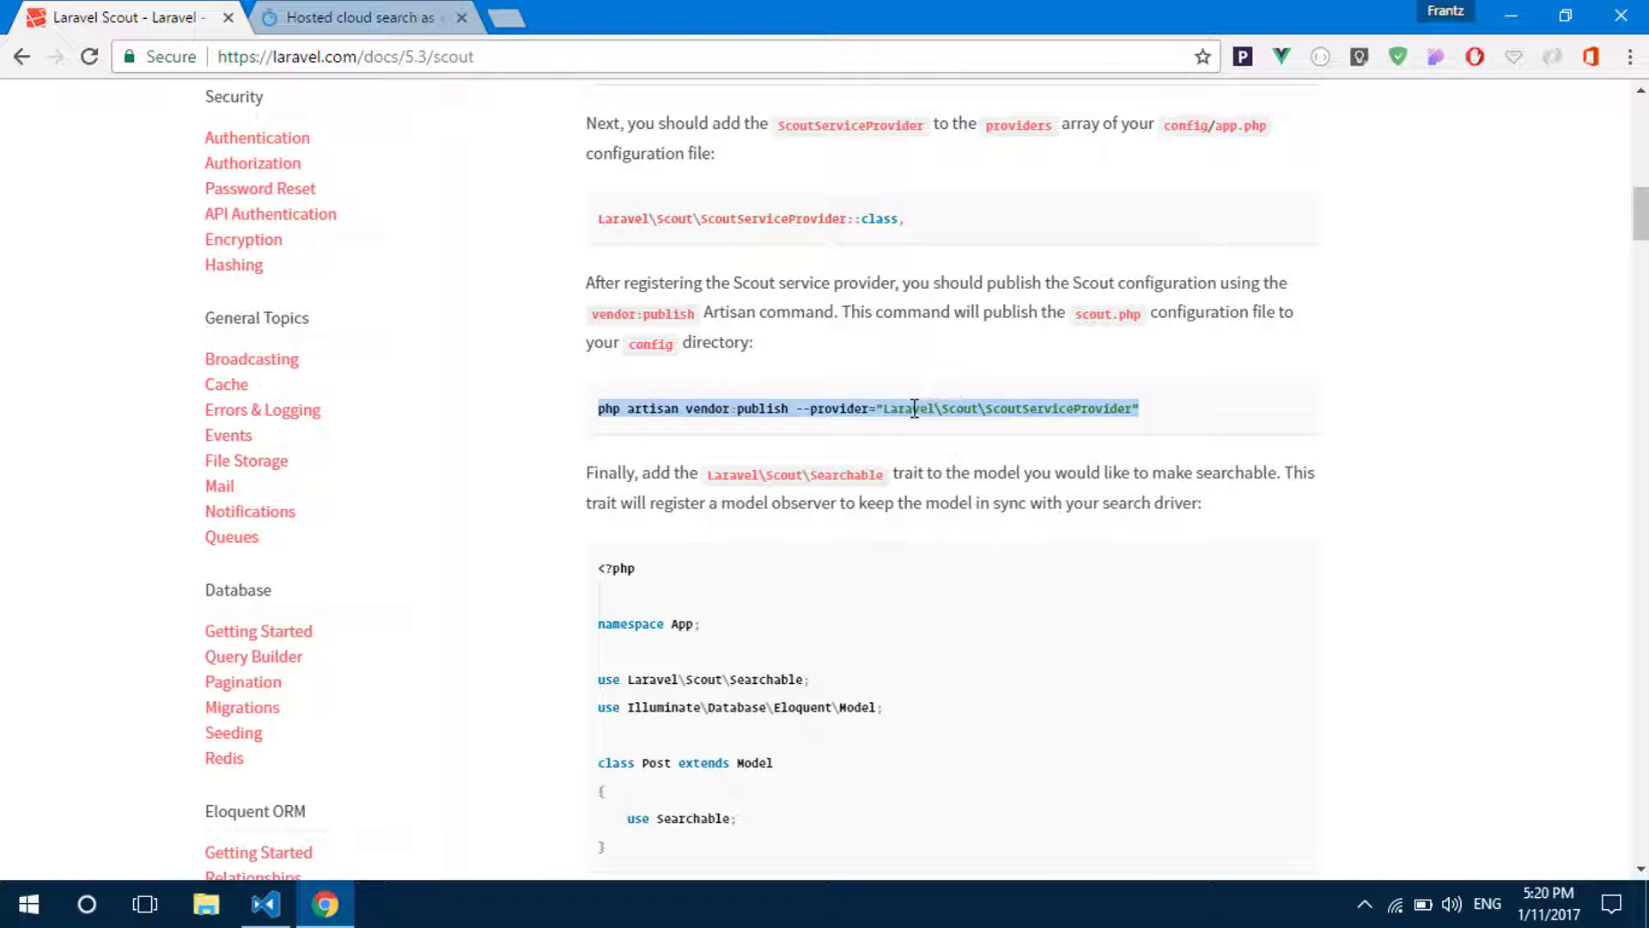
right_click(913, 409)
left_click(937, 427)
Step: Run the vendor:publish command in the terminal and pick out the published scout.php
key("alt+Tab")
key("ctrl+grave")
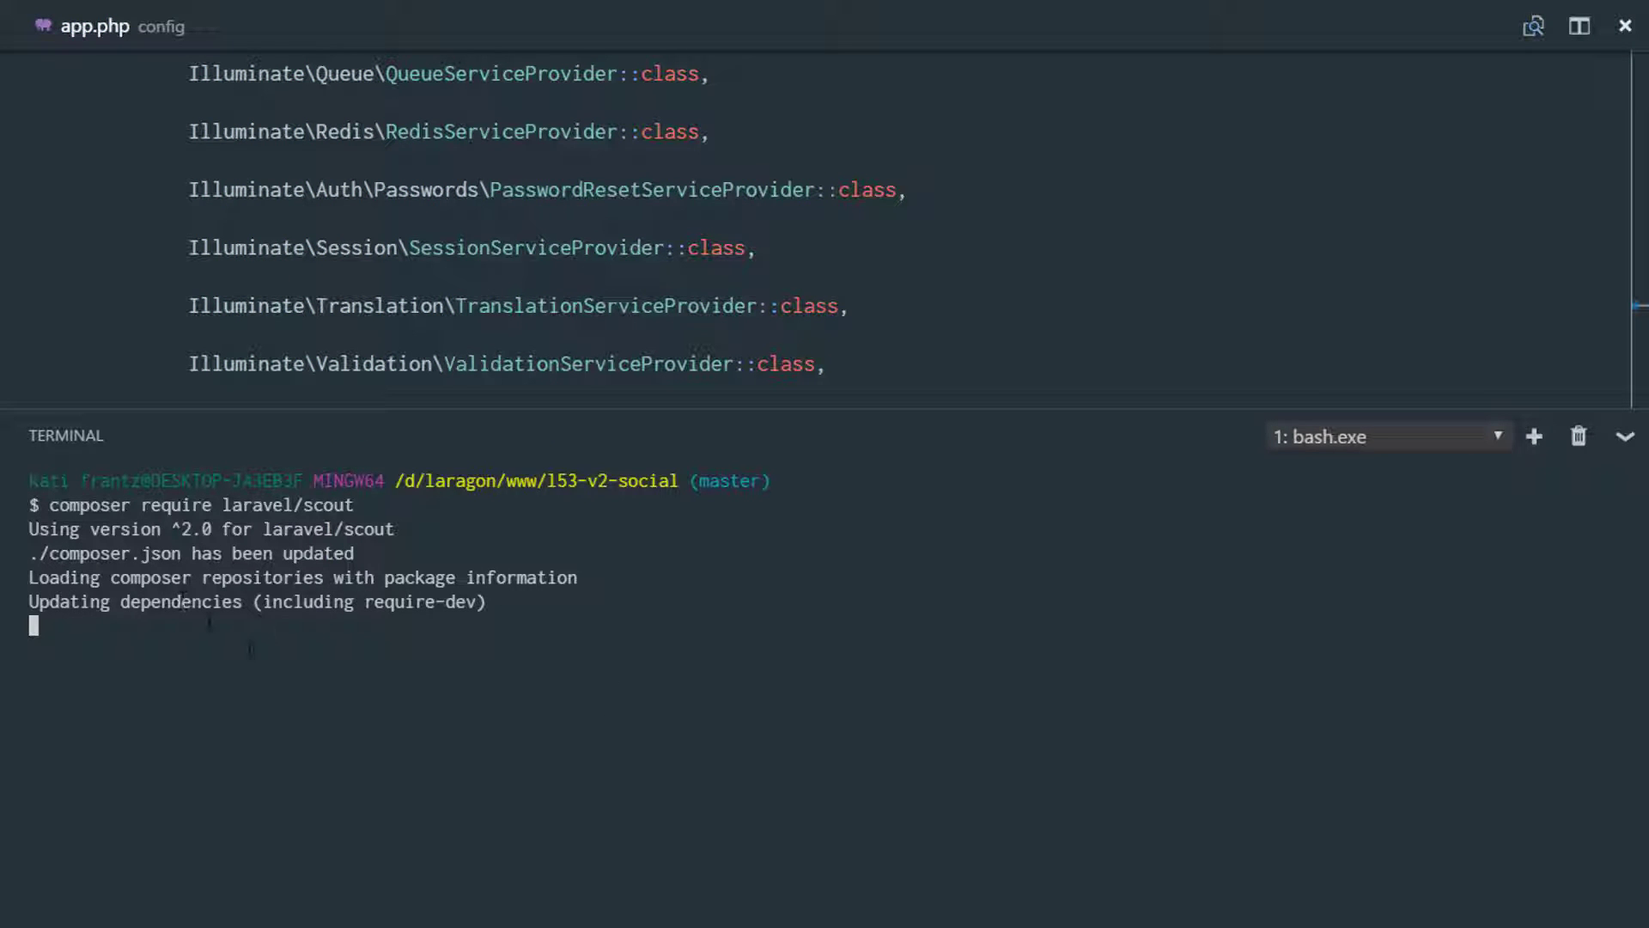
key("ctrl+l")
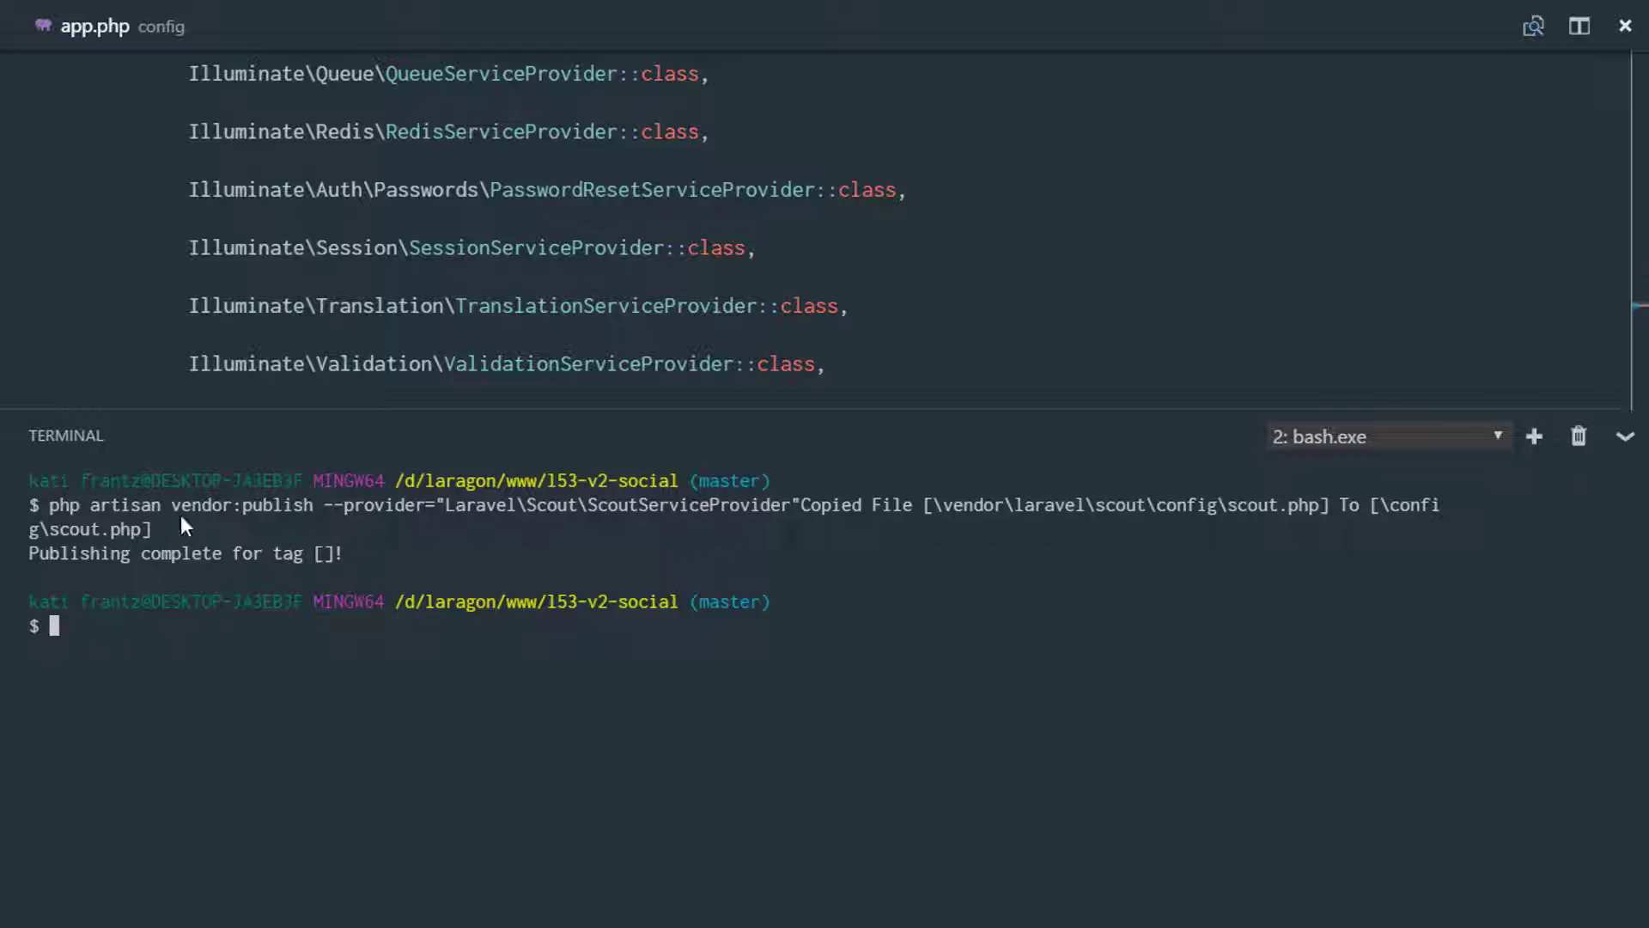
double_click(103, 528)
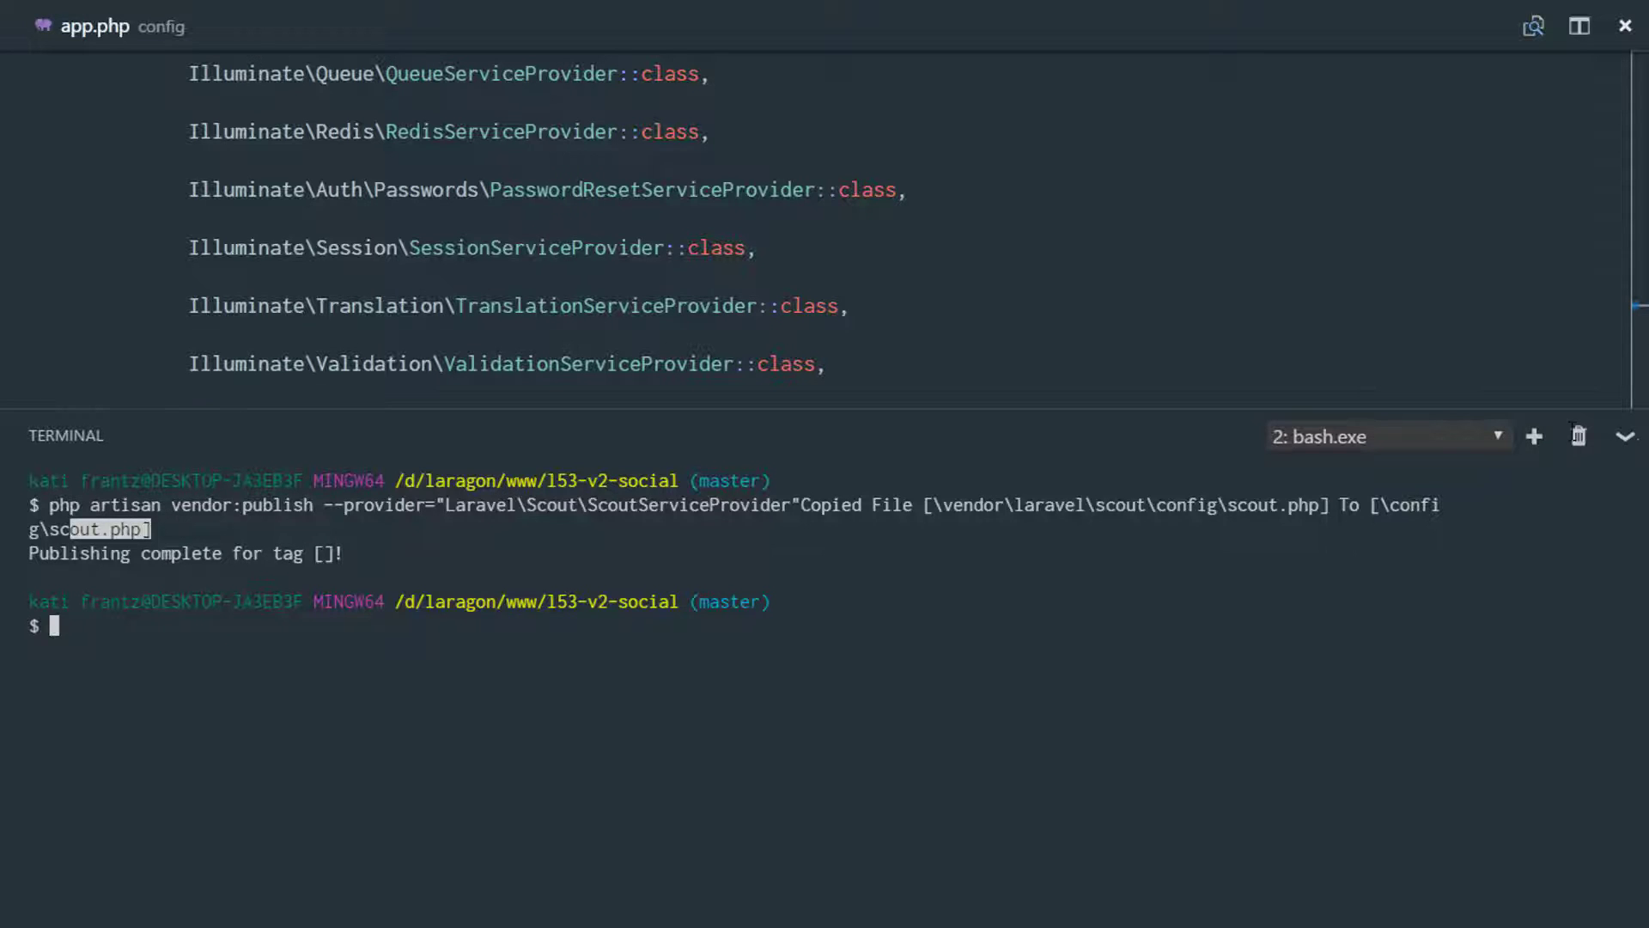
Step: Open scout.php and inspect the SCOUT_DRIVER setting with its 'algolia' default
left_click(1624, 436)
left_click(982, 351)
key("ctrl+p")
type("scout")
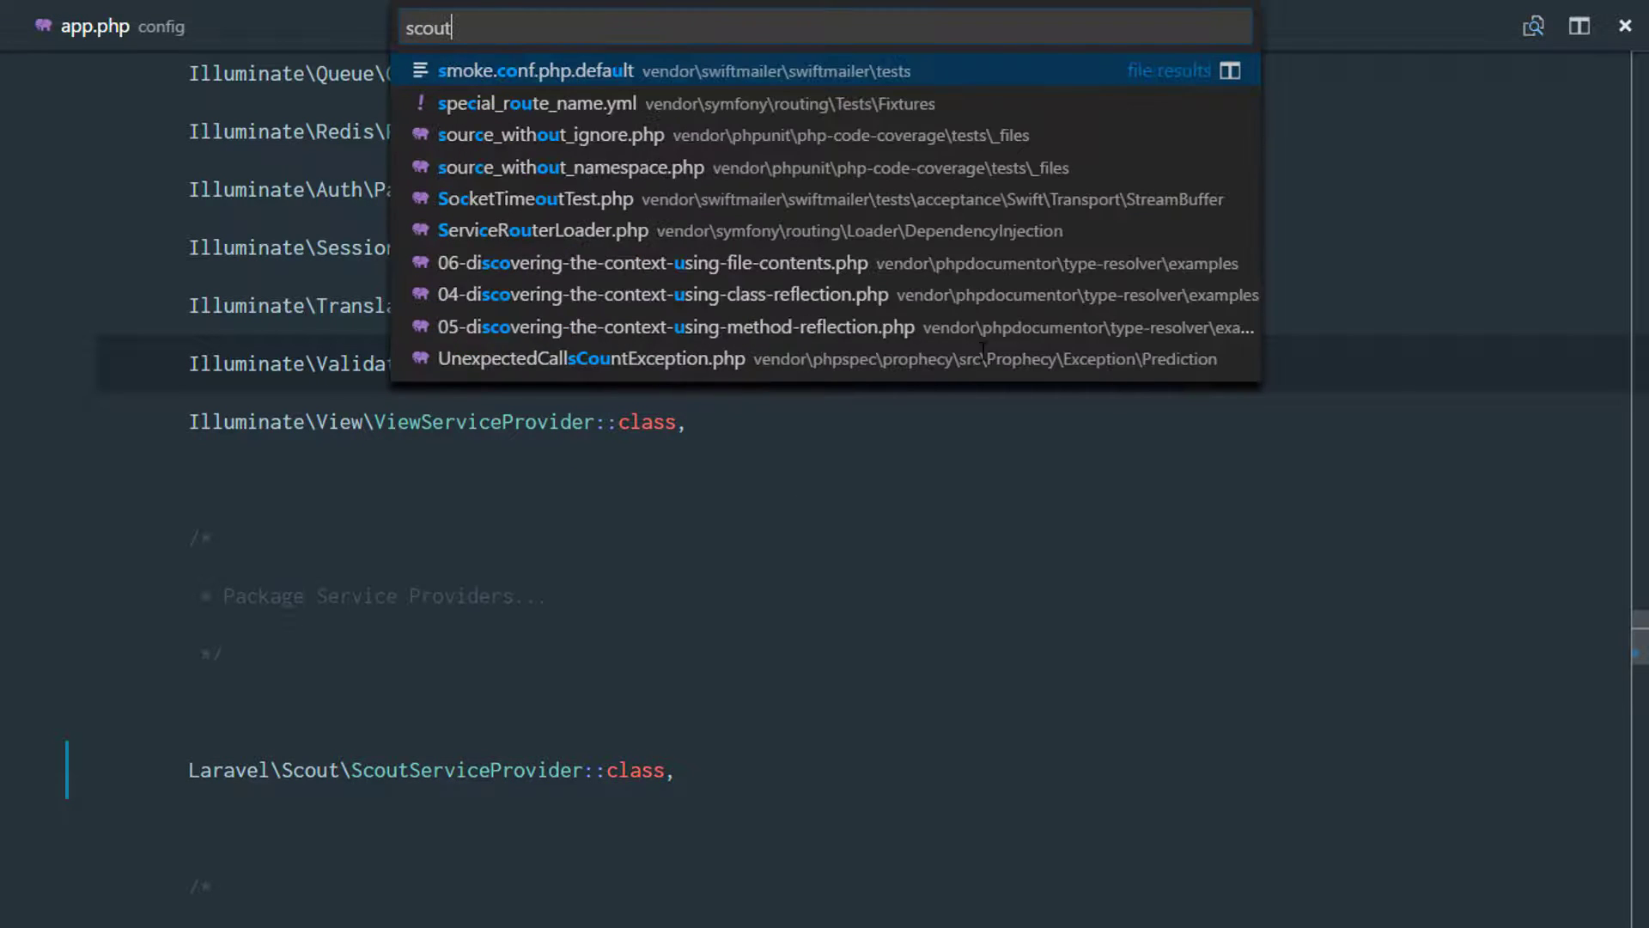
type(".")
key("Return")
scroll(539, 226, "down", 5)
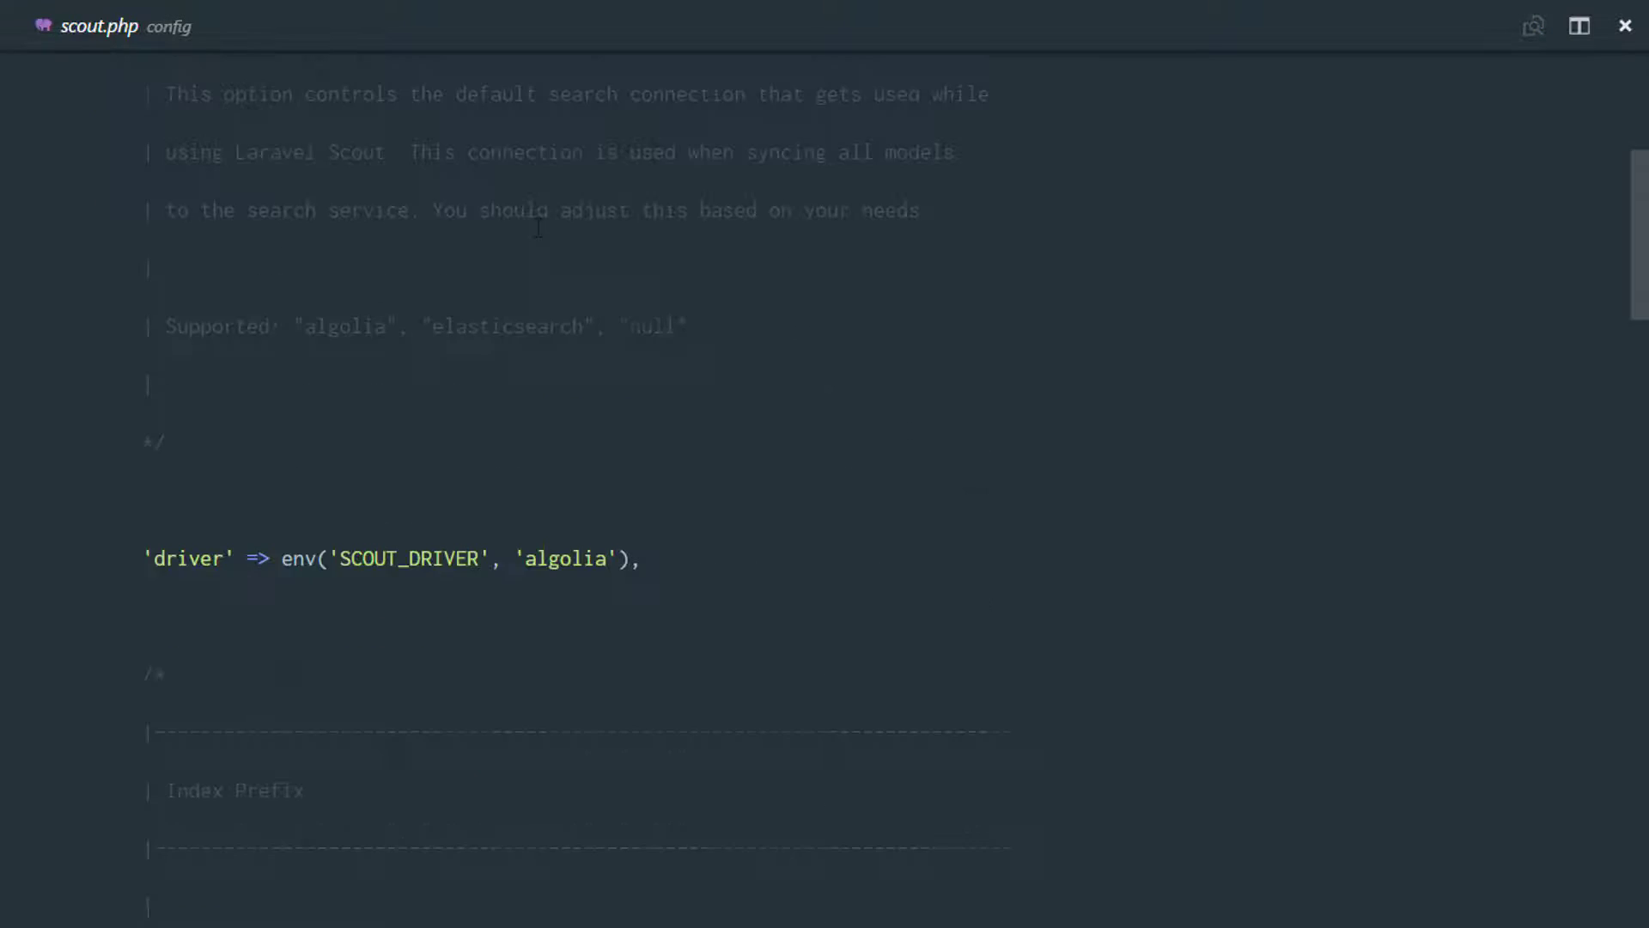
scroll(540, 226, "down", 3)
scroll(408, 210, "down", 3)
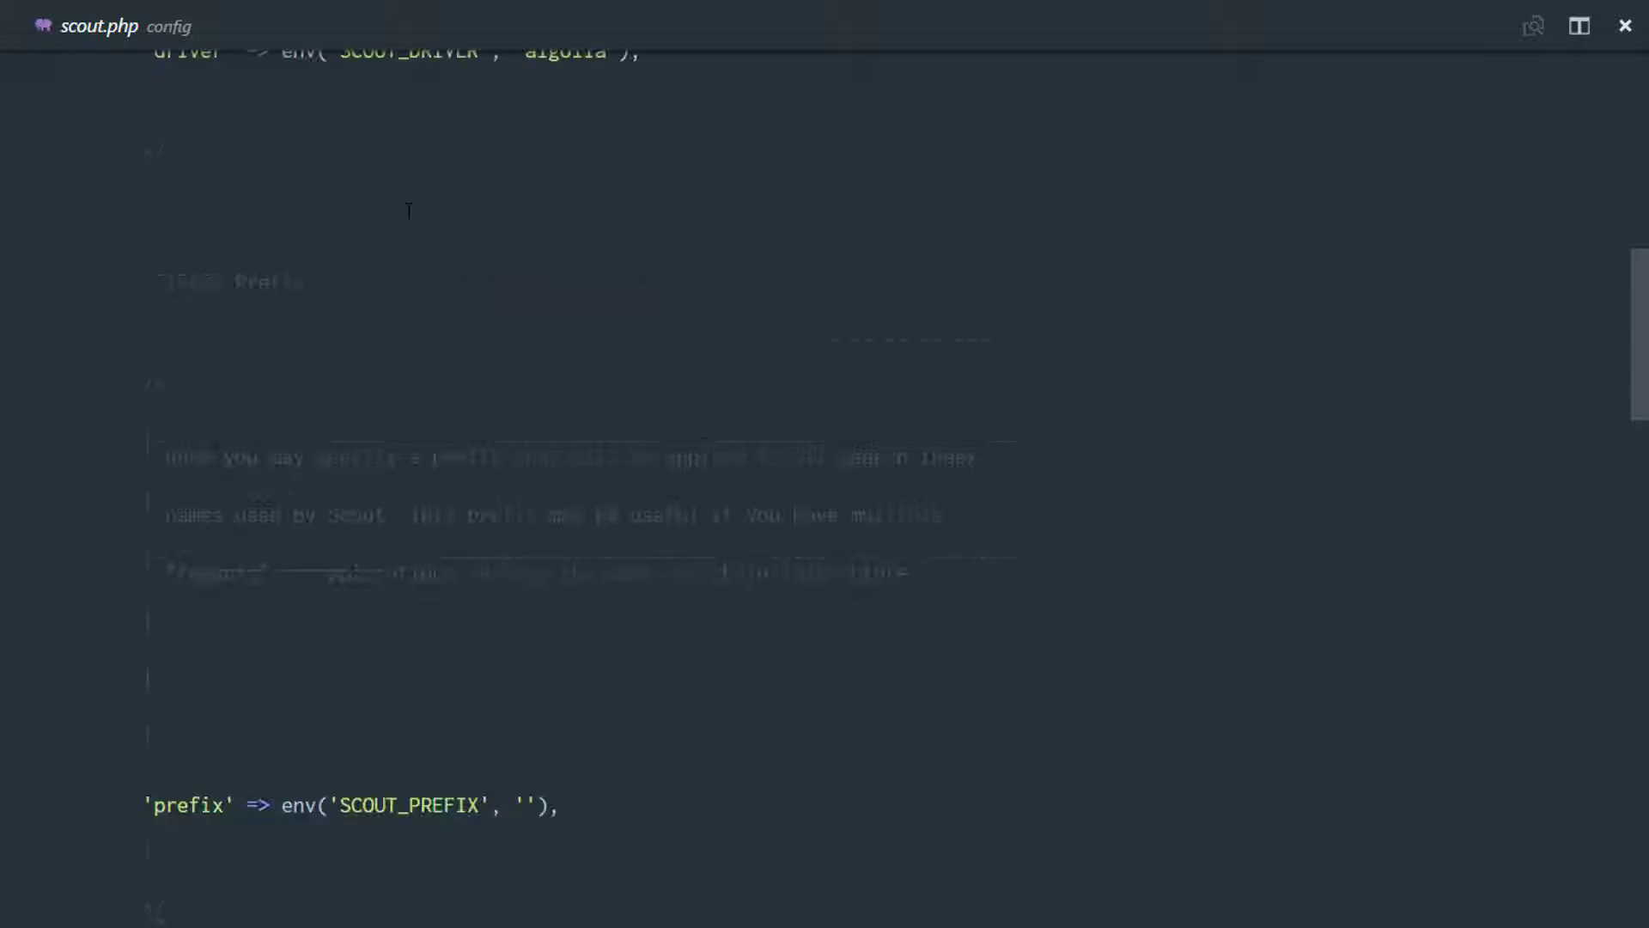
scroll(407, 210, "down", 4)
scroll(408, 210, "down", 2)
scroll(483, 89, "up", 5)
scroll(483, 88, "up", 3)
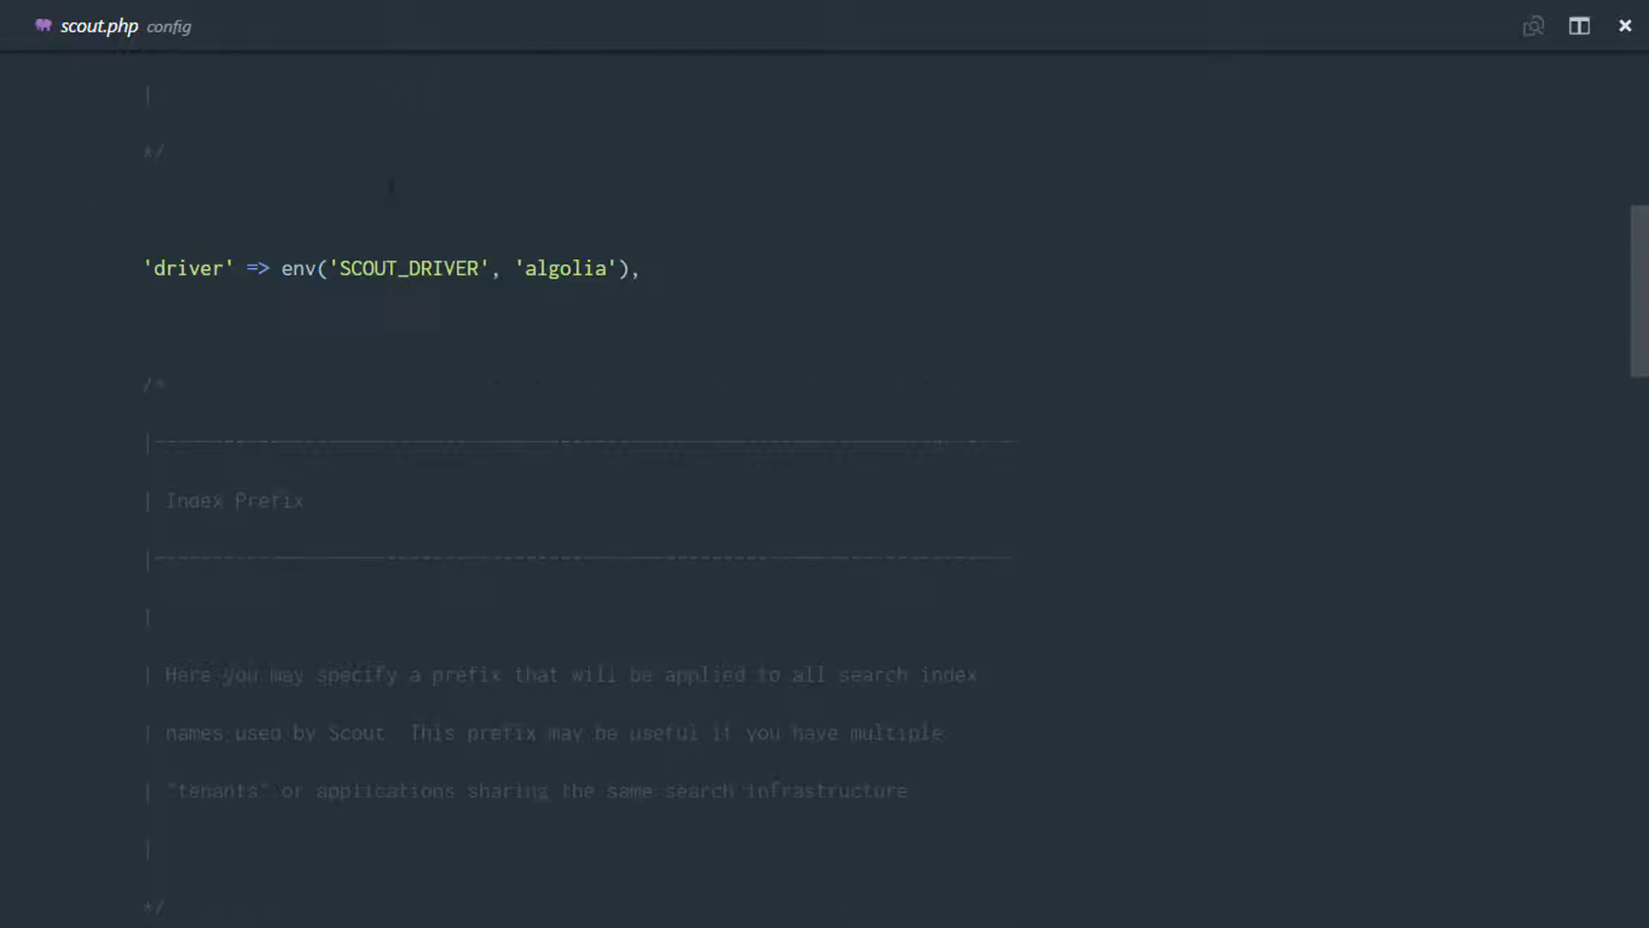
scroll(314, 251, "up", 3)
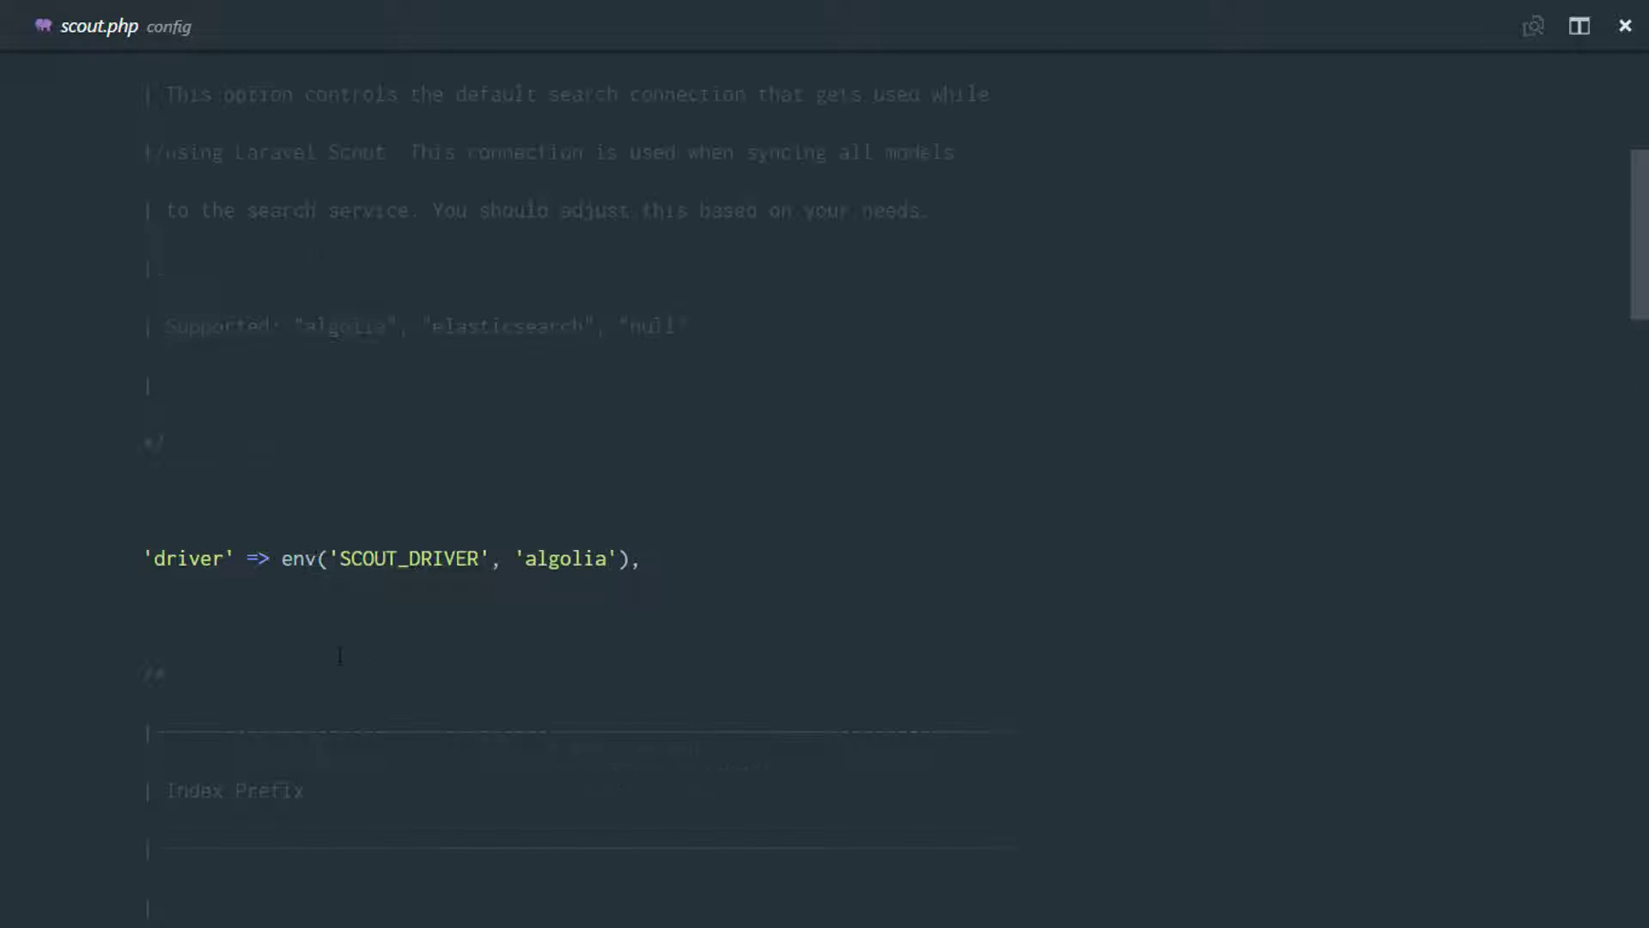
left_click_drag(351, 558, 458, 558)
double_click(567, 558)
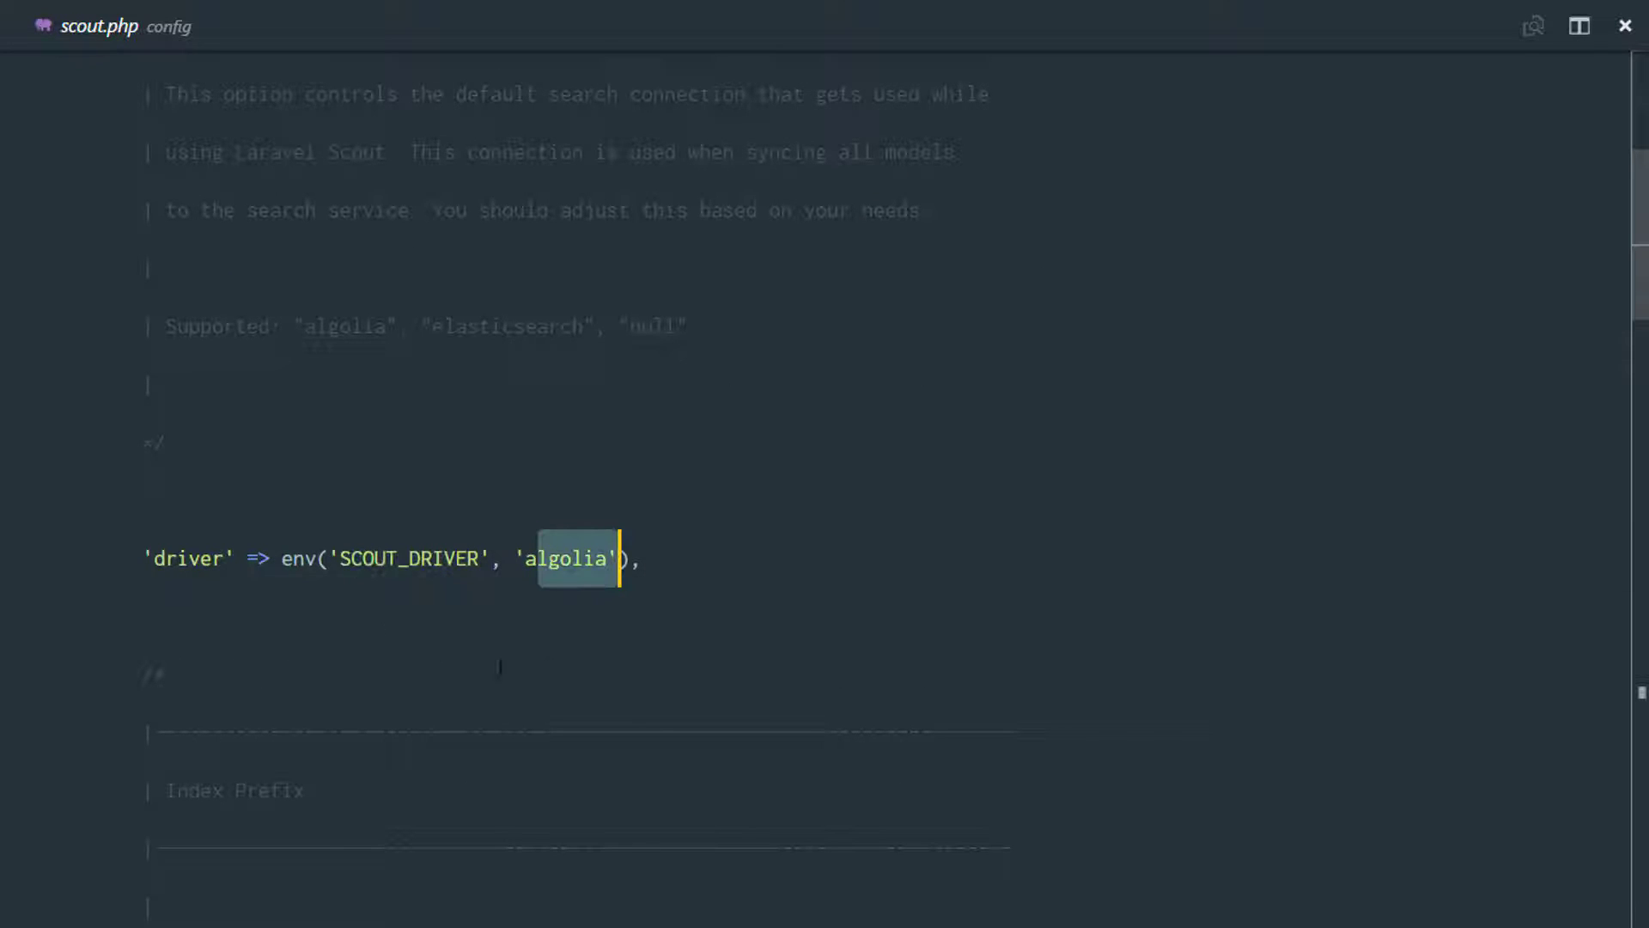
double_click(373, 558)
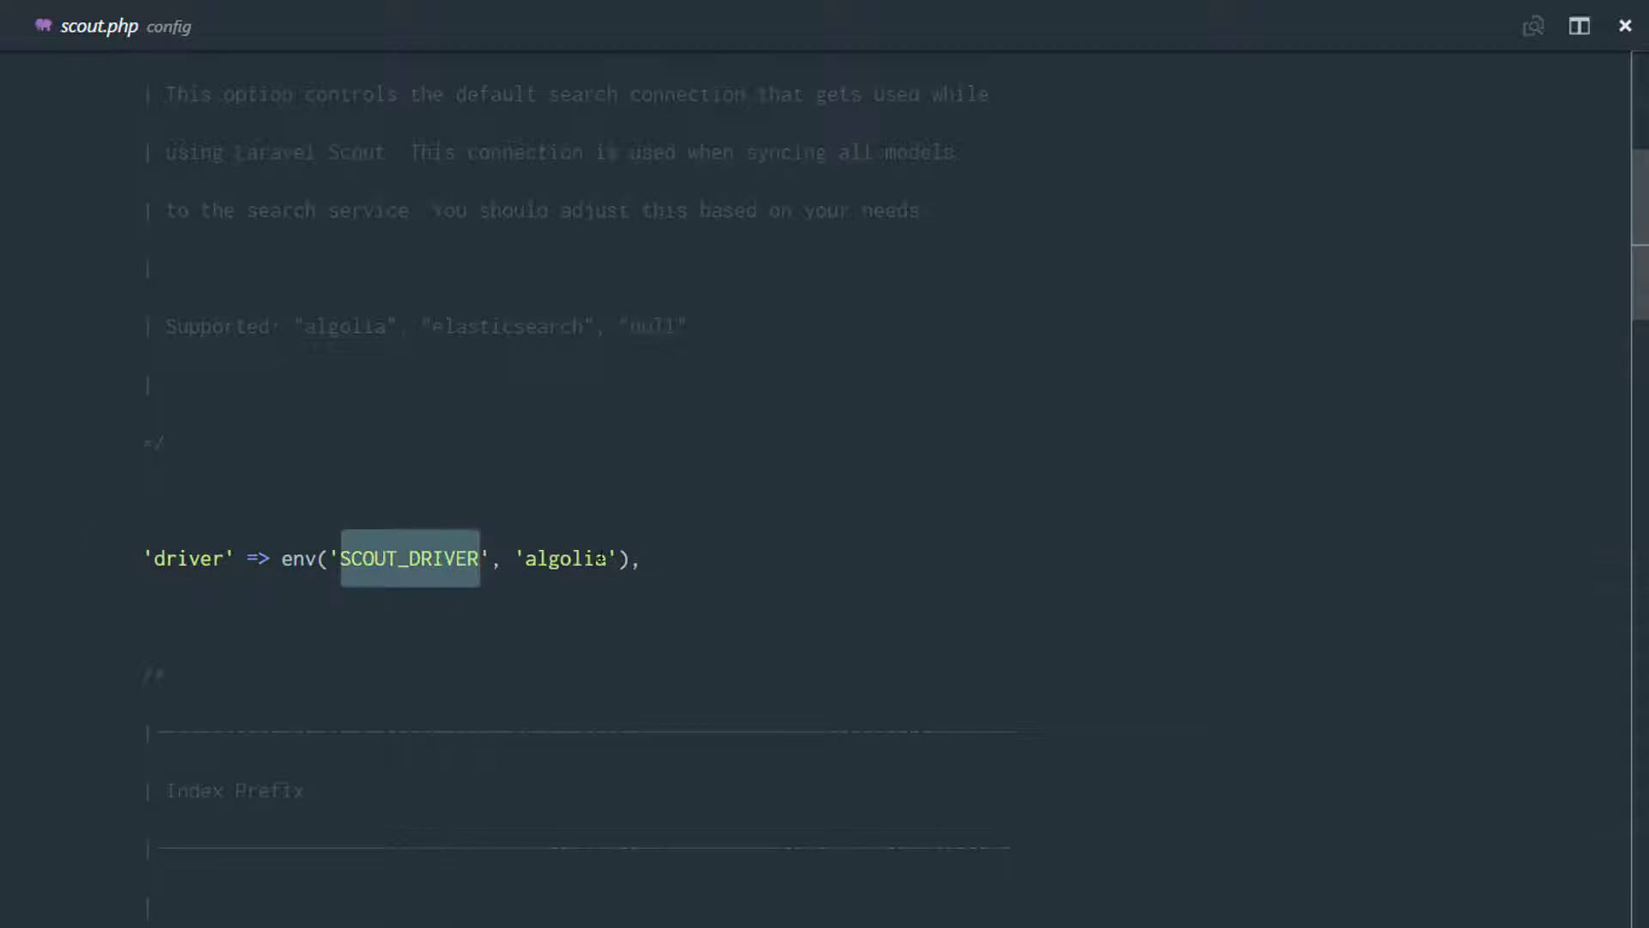
scroll(589, 555, "down", 10)
scroll(516, 490, "down", 3)
Step: Inspect the ALGOLIA_APP_ID and ALGOLIA_SECRET env keys in scout.php
double_click(303, 341)
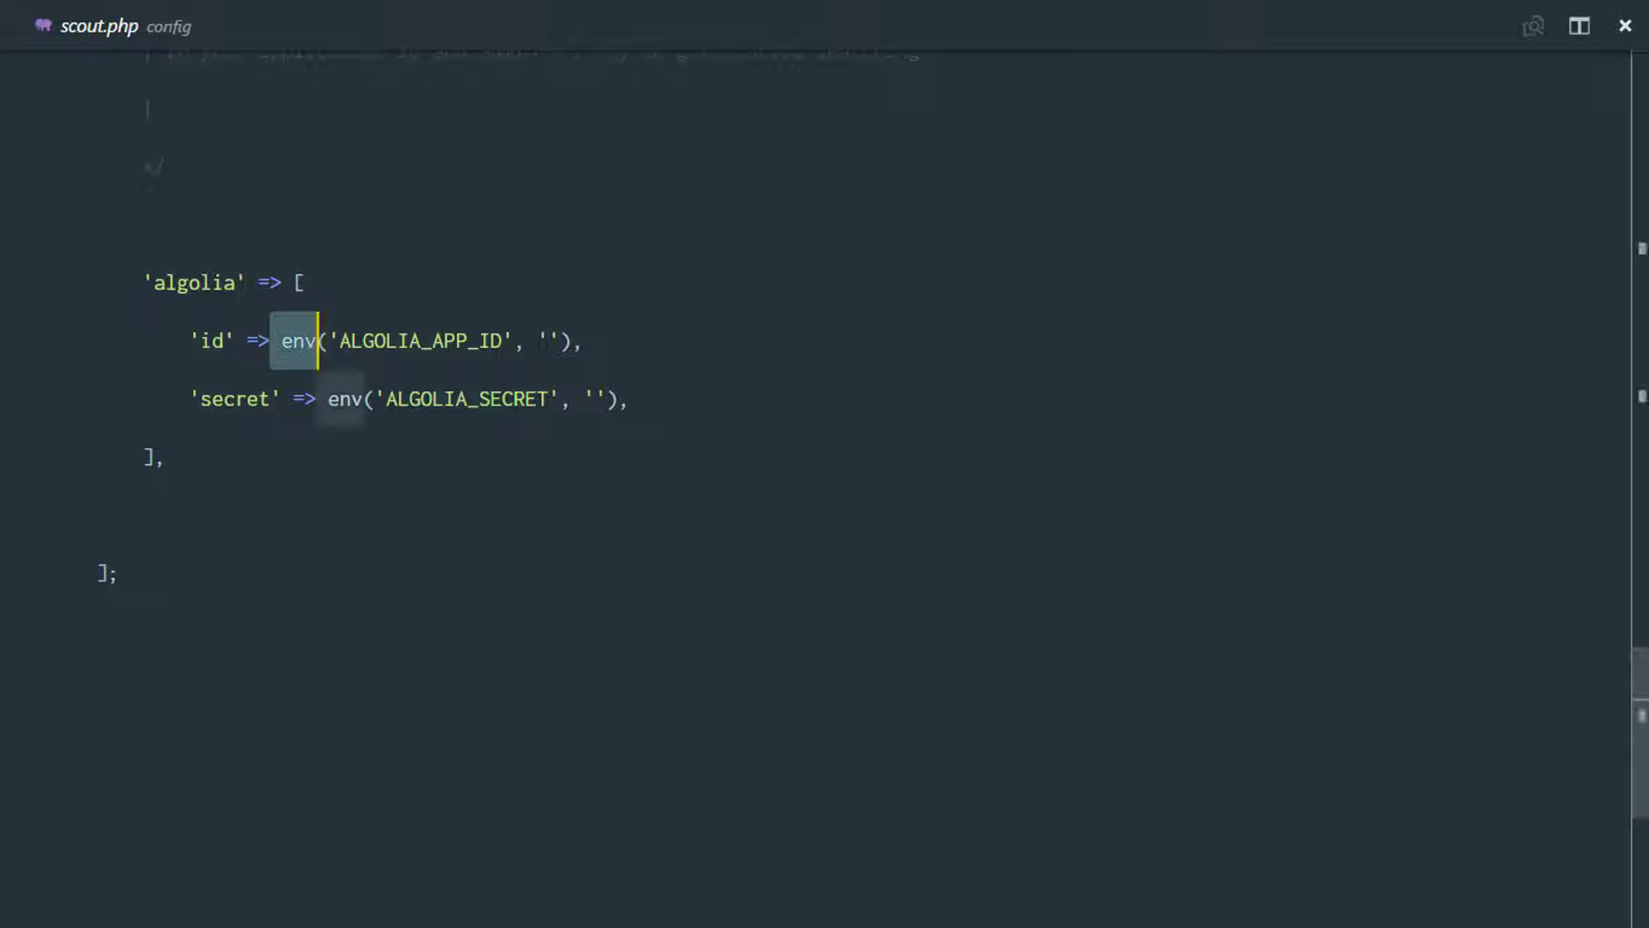
left_click_drag(281, 341, 581, 340)
left_click_drag(328, 397, 627, 398)
left_click(628, 399)
left_click(366, 340)
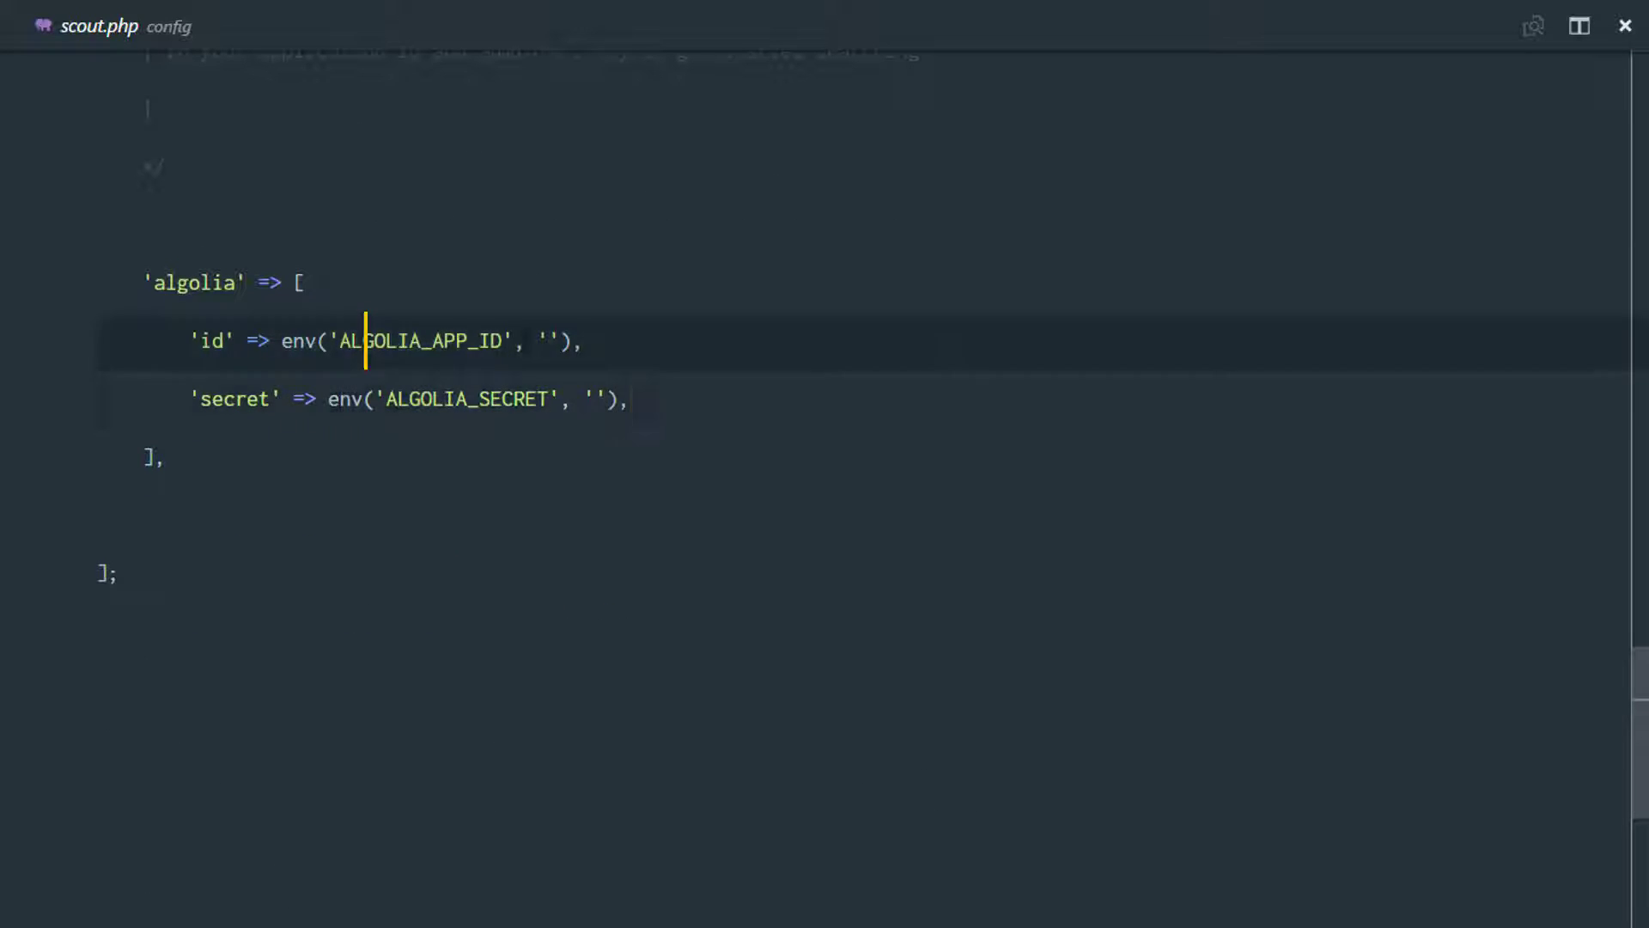
double_click(366, 341)
key("ctrl+c")
double_click(446, 399)
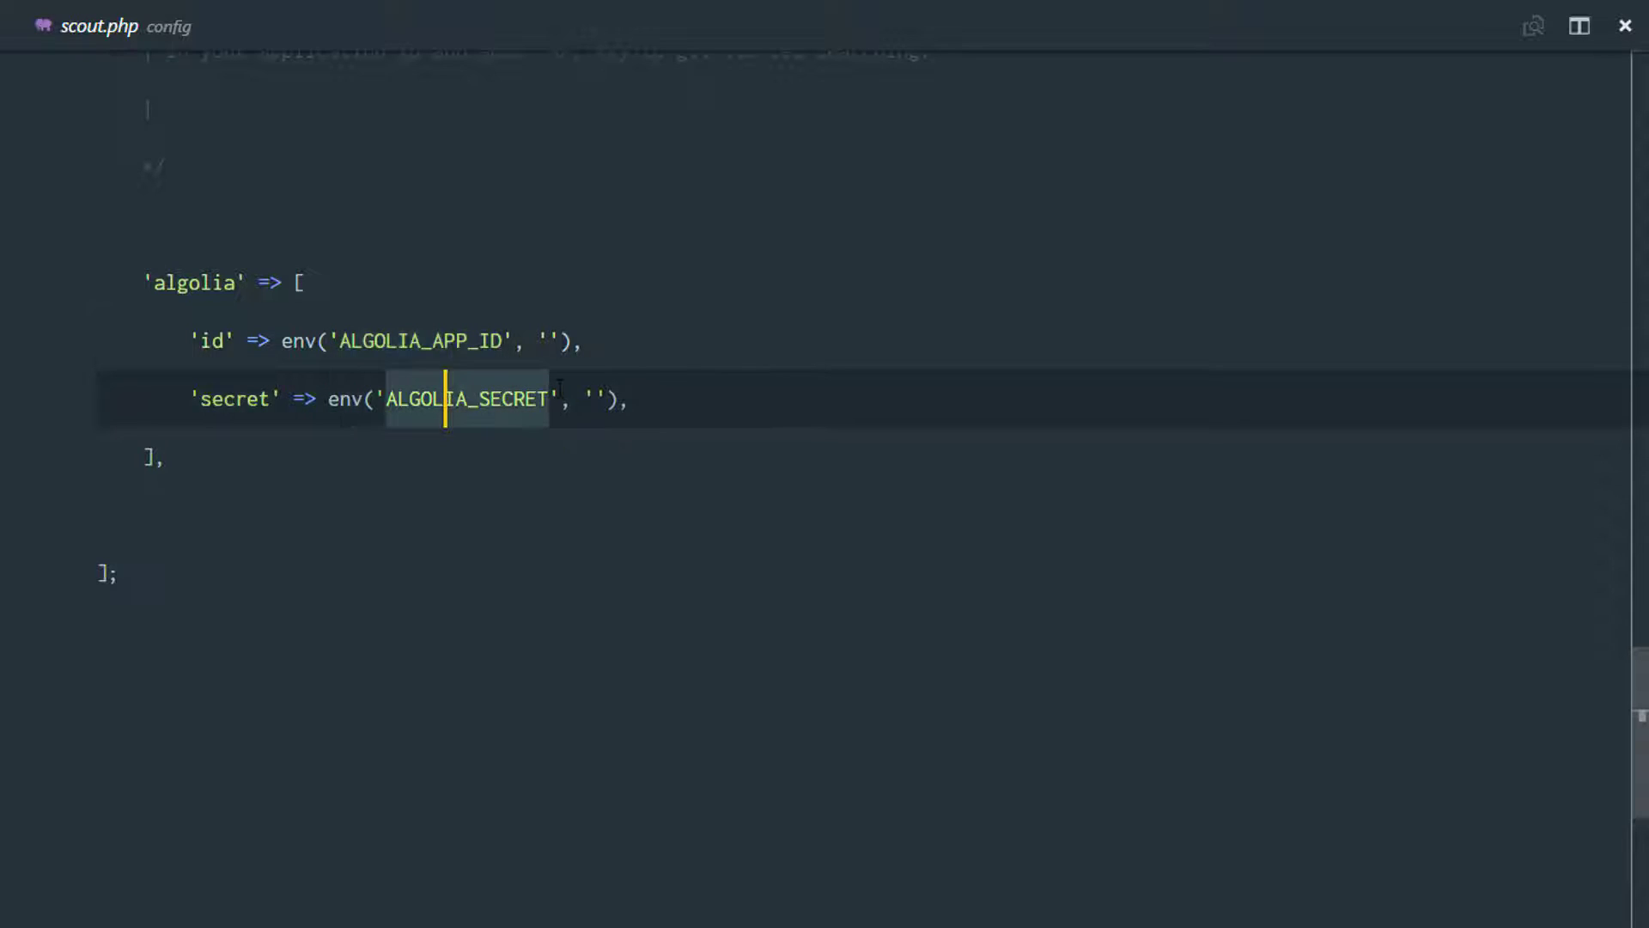
Step: Add an ALGOLIA_APP_ID= line below the Redis settings in .env
key("ctrl+p")
type(".env")
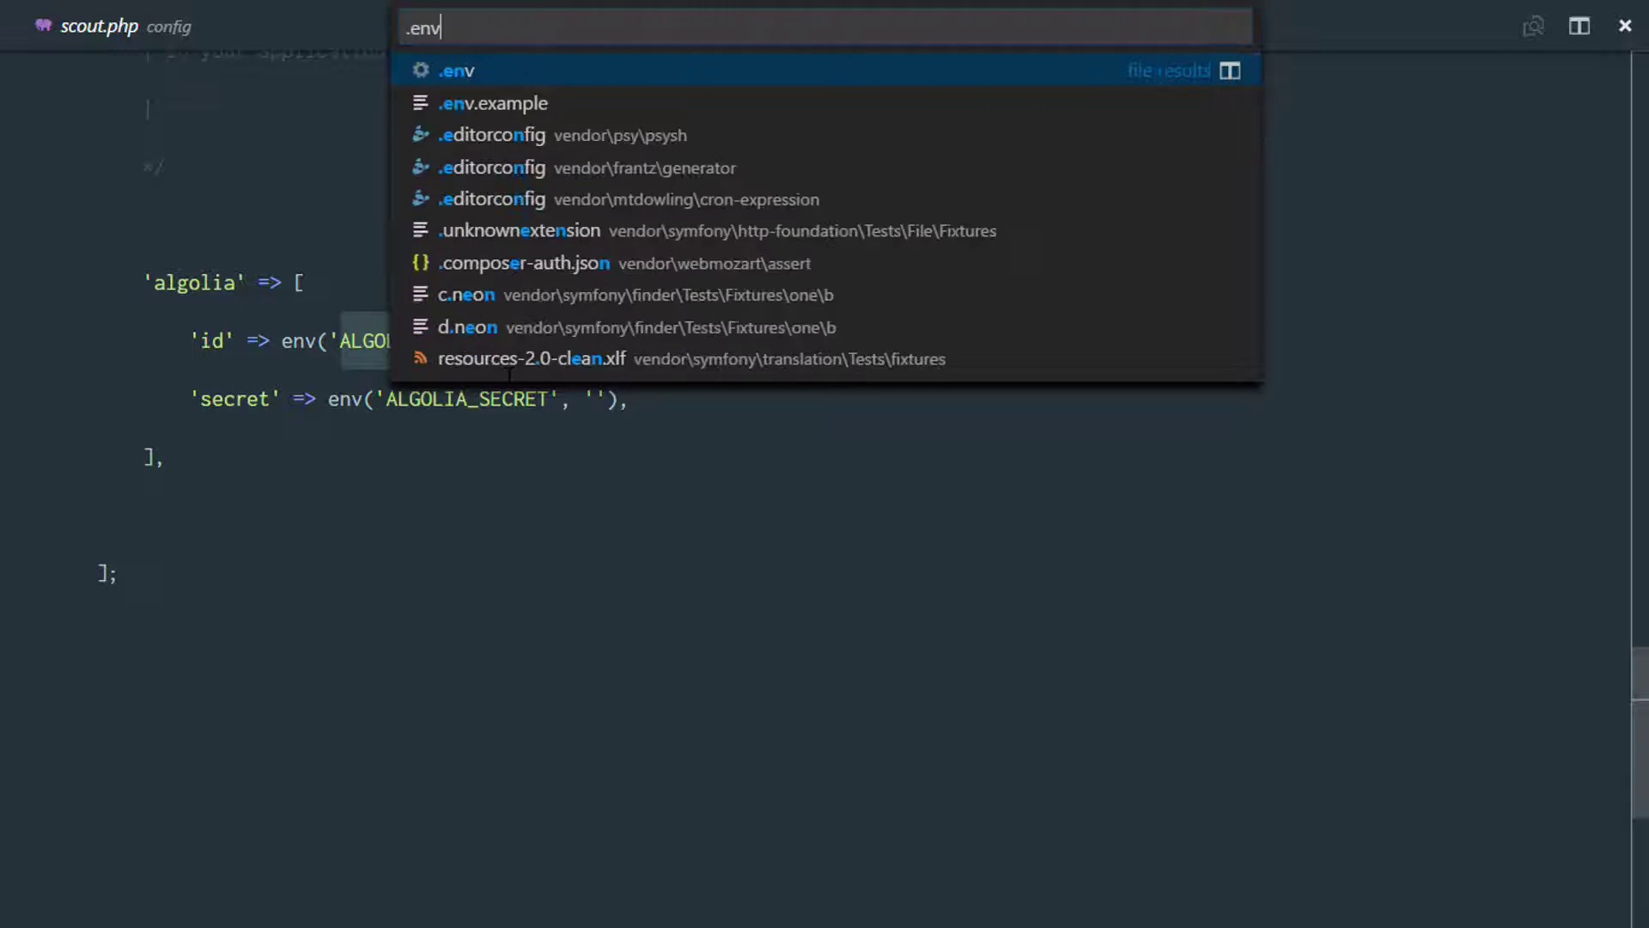
key("Return")
scroll(261, 563, "down", 5)
left_click(262, 563)
key("Return")
key("Return")
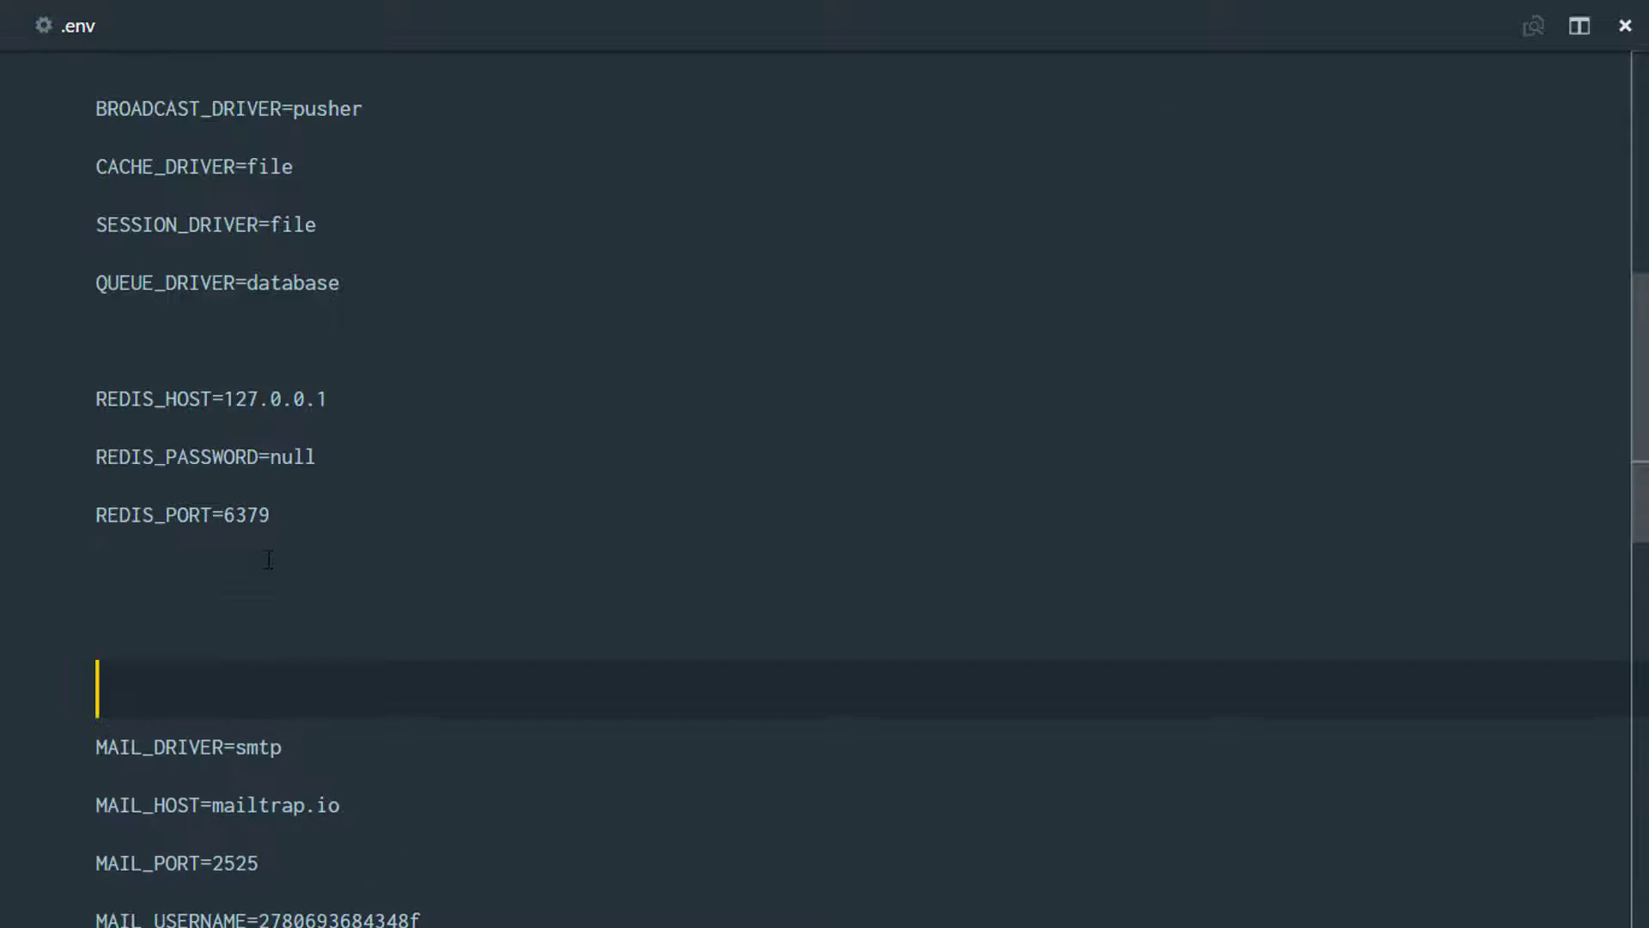
key("Up")
key("ctrl+v")
type("=")
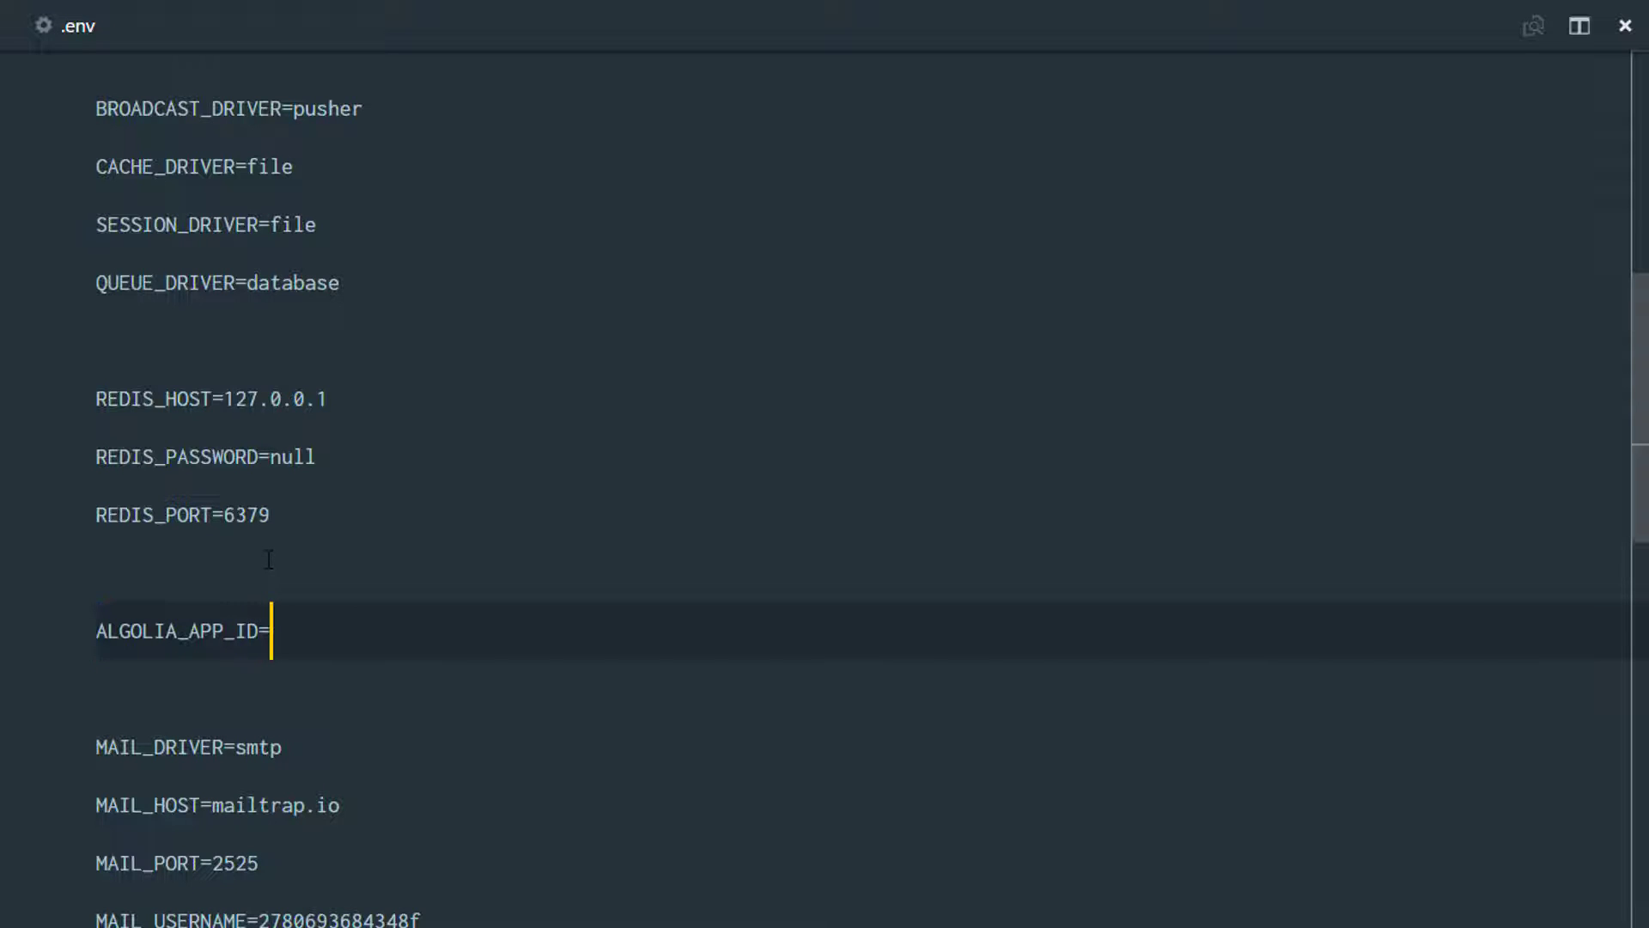
key("ctrl+Tab")
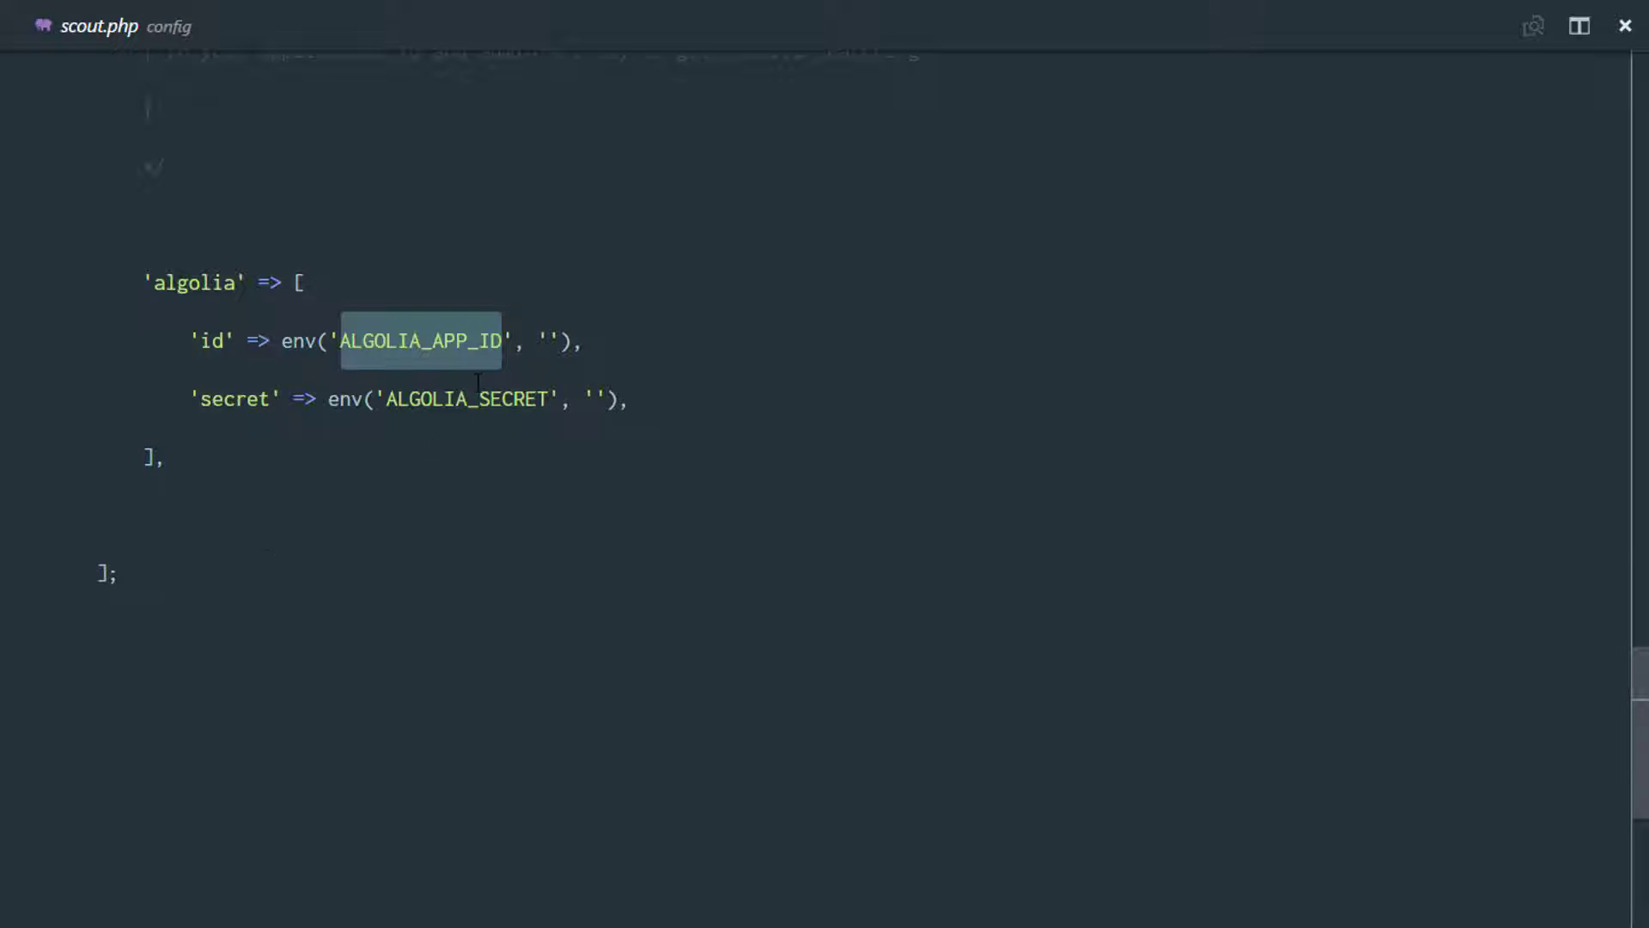
Step: Paste Algolia's Application ID after ALGOLIA_APP_ID= in .env
key("alt+Tab")
left_click(322, 15)
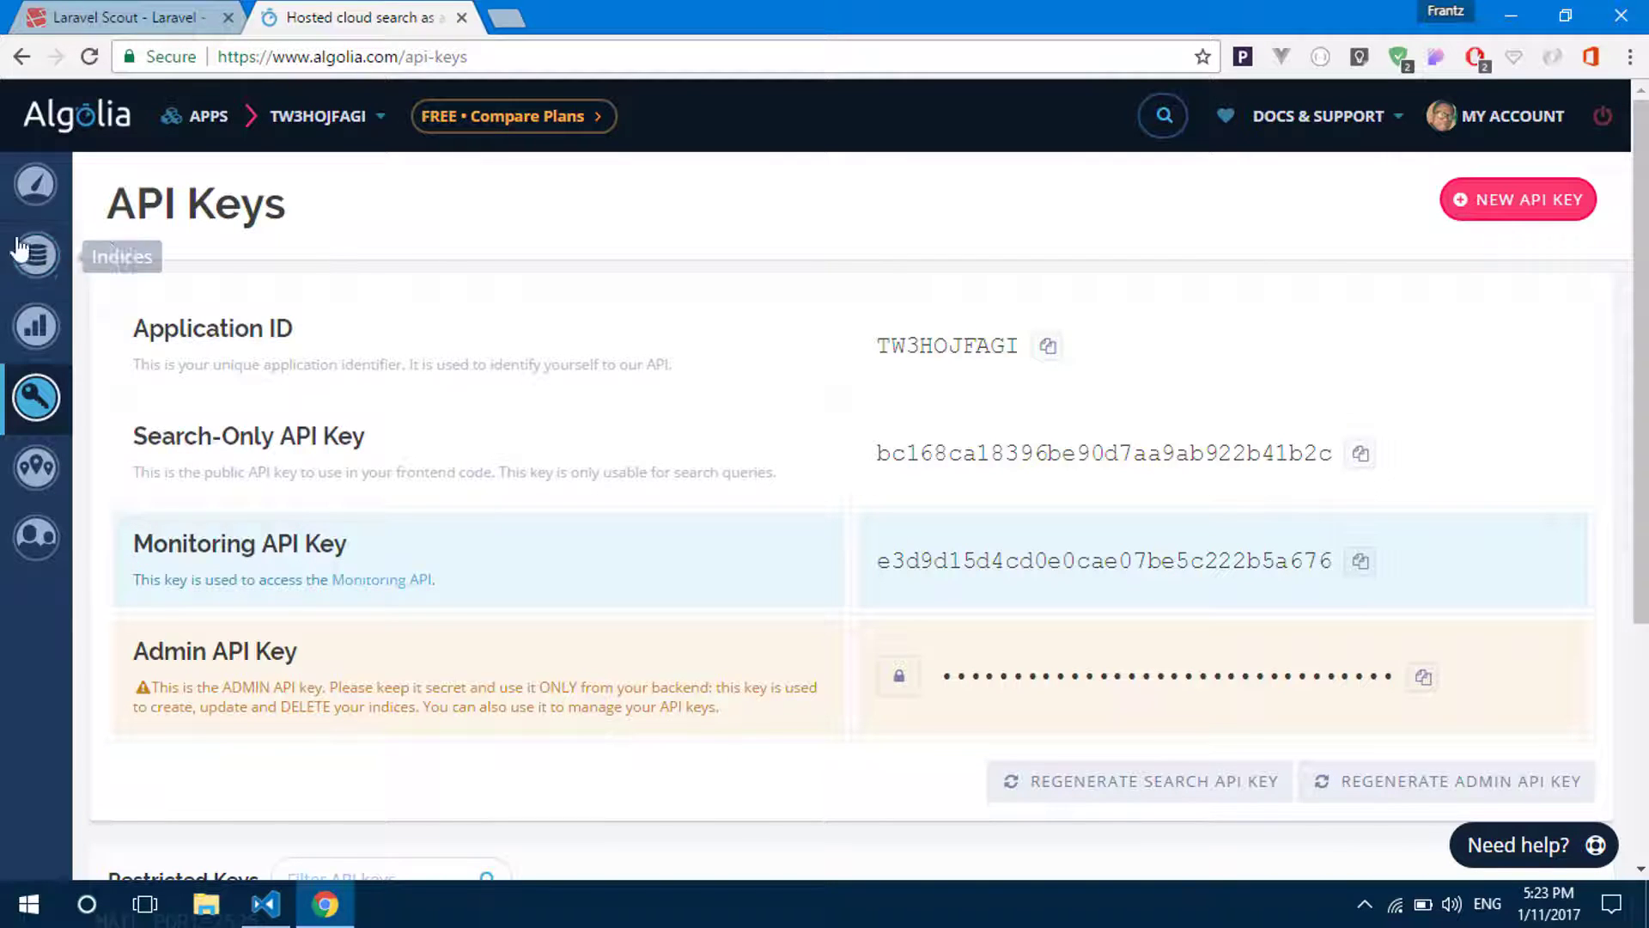
left_click(1048, 346)
triple_click(203, 332)
key("ctrl+c")
key("alt+Tab")
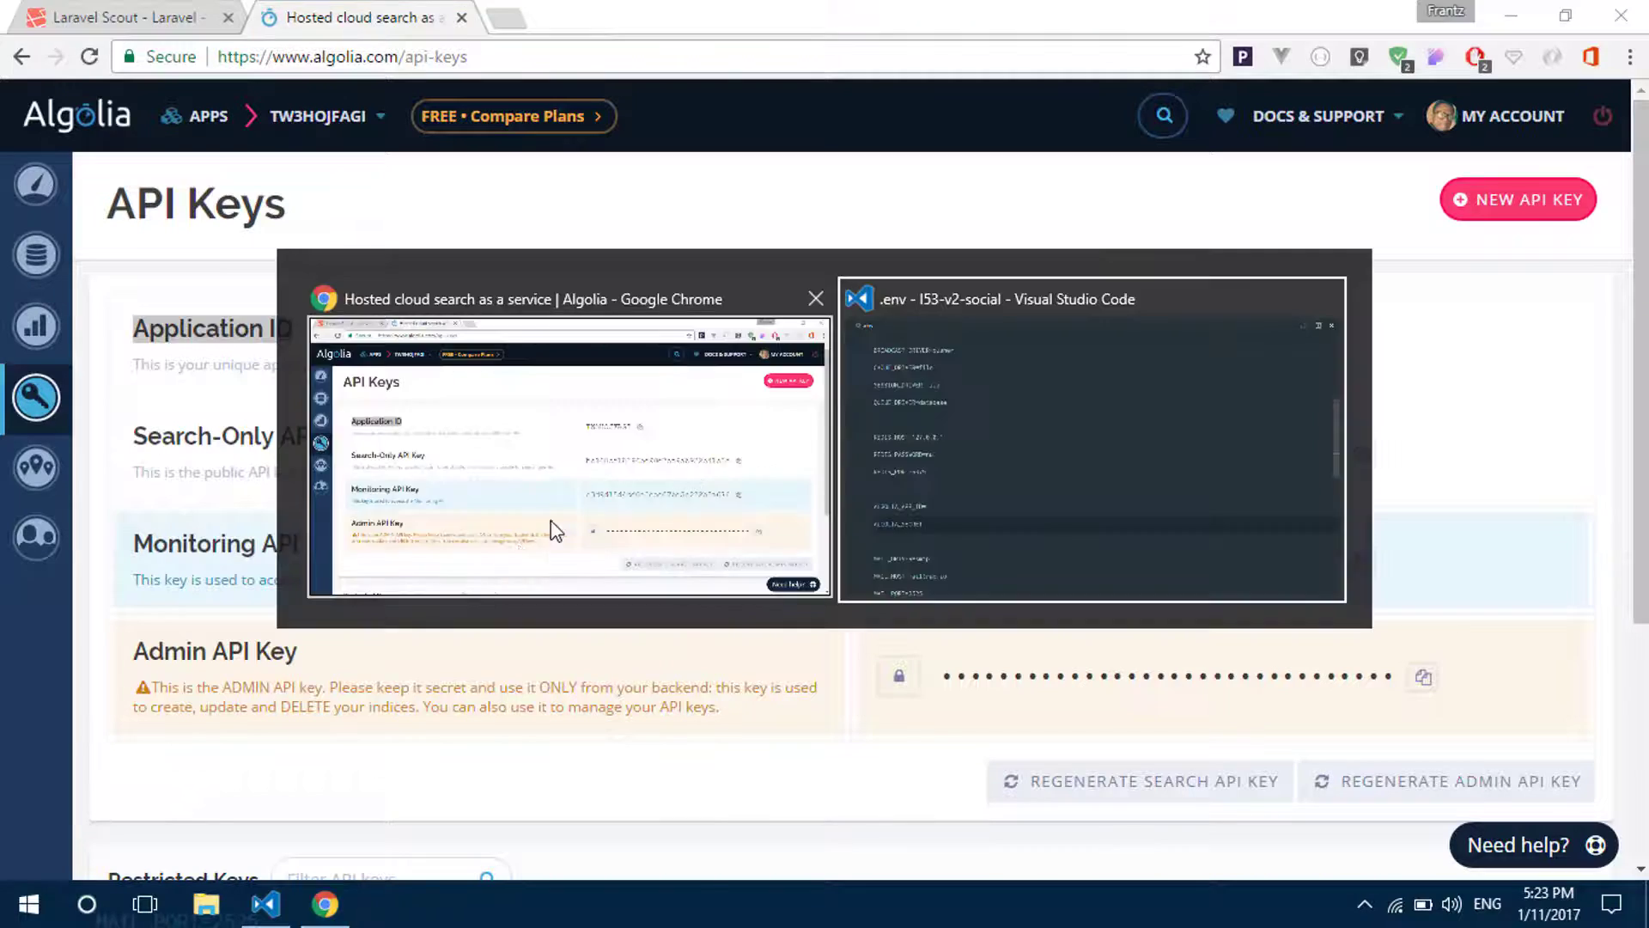
left_click(382, 632)
key("ctrl+v")
Step: Paste Algolia's Admin API Key after ALGOLIA_SECRET= in .env
key("alt+Tab")
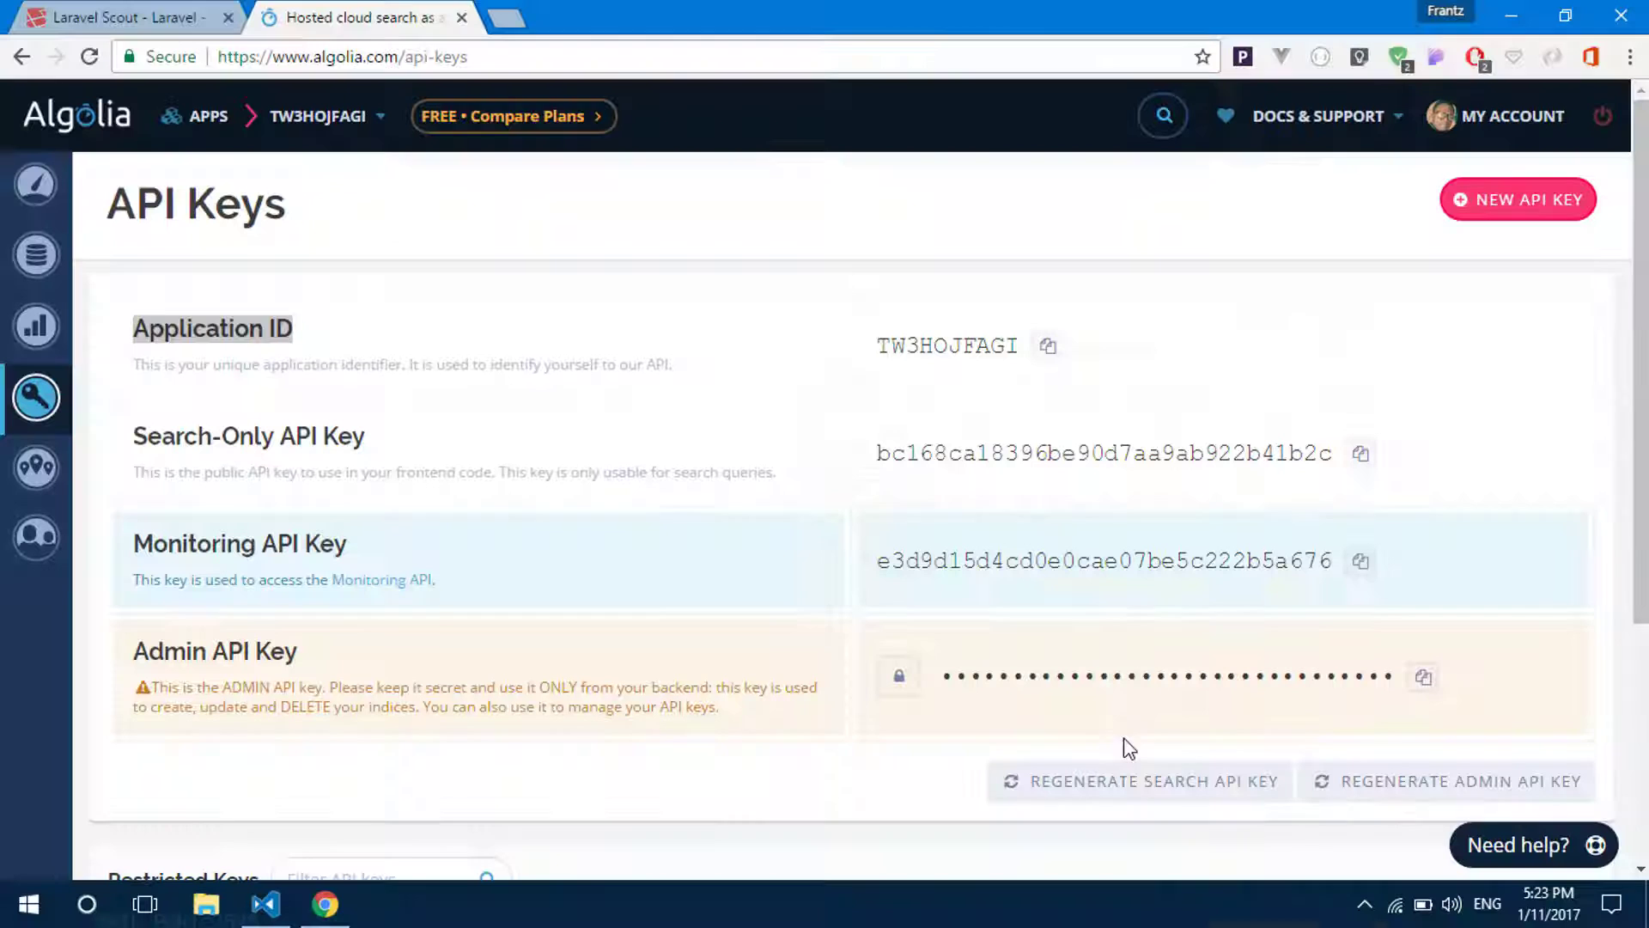
left_click(1423, 675)
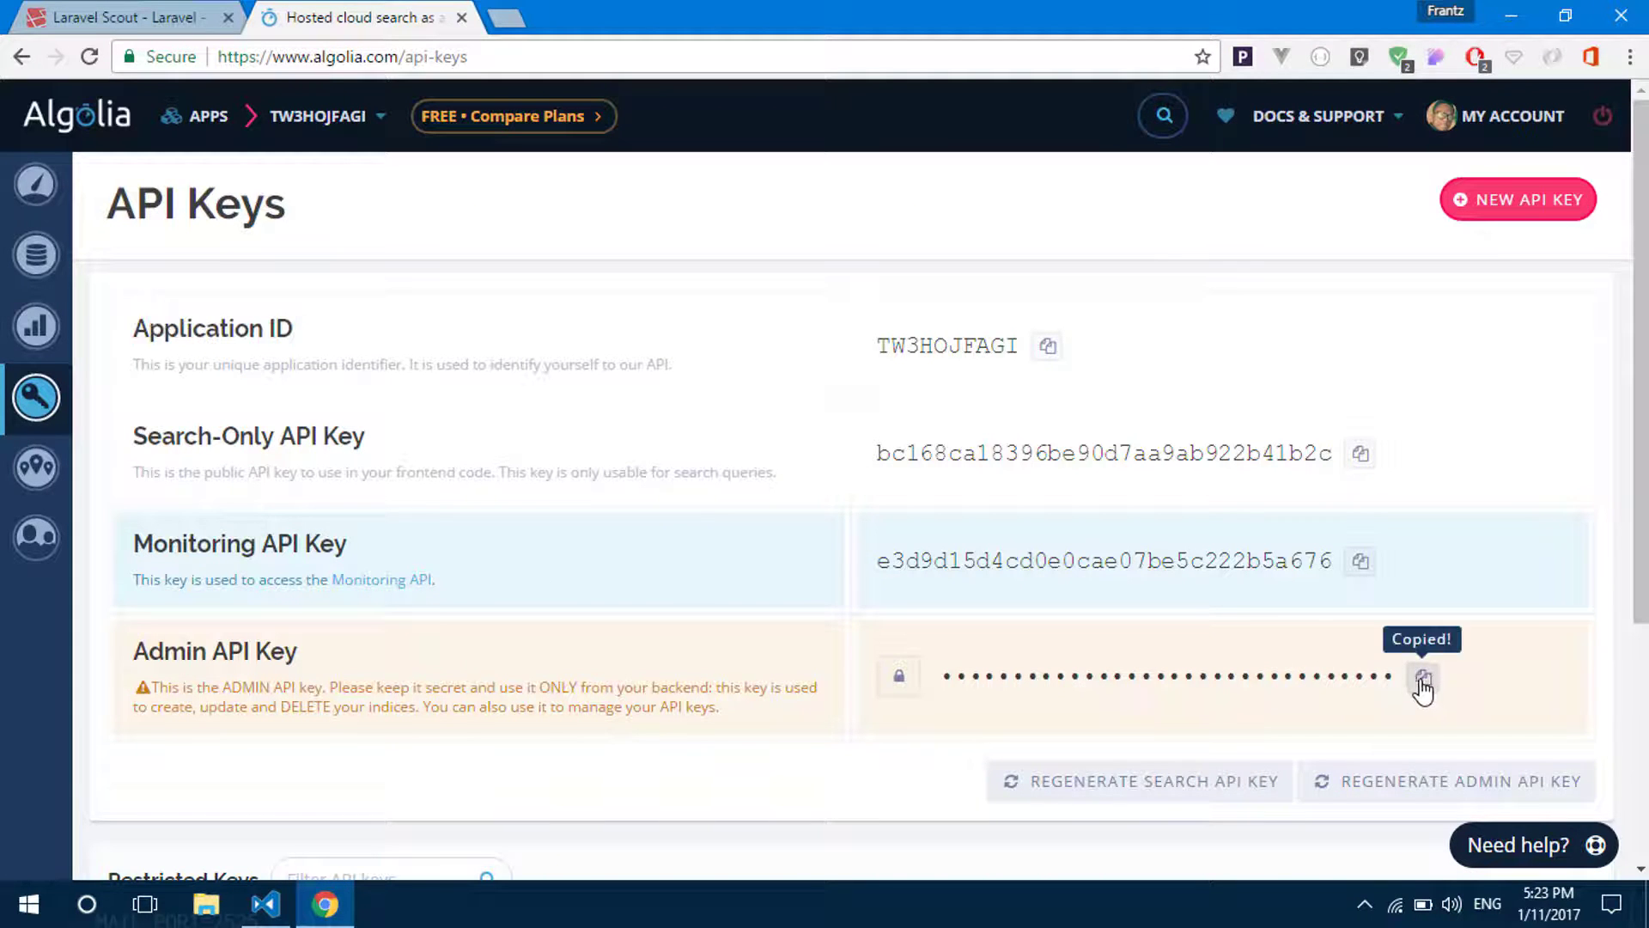
key("alt+Tab")
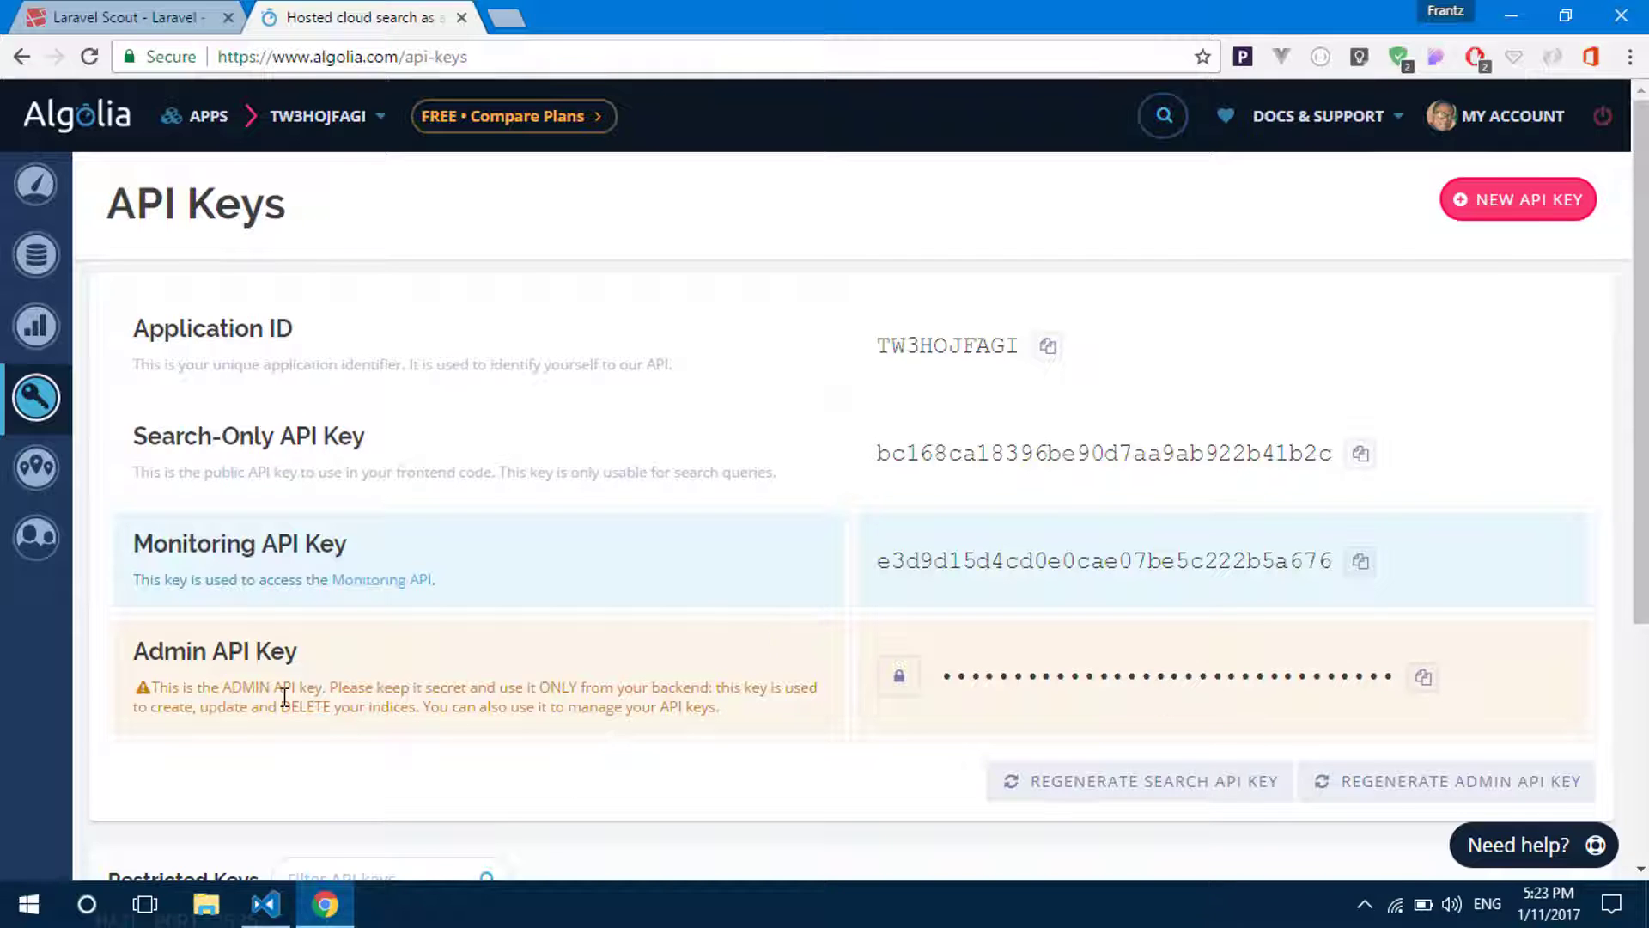
left_click(503, 674)
key("ctrl+v")
key("Up")
key("ctrl+a")
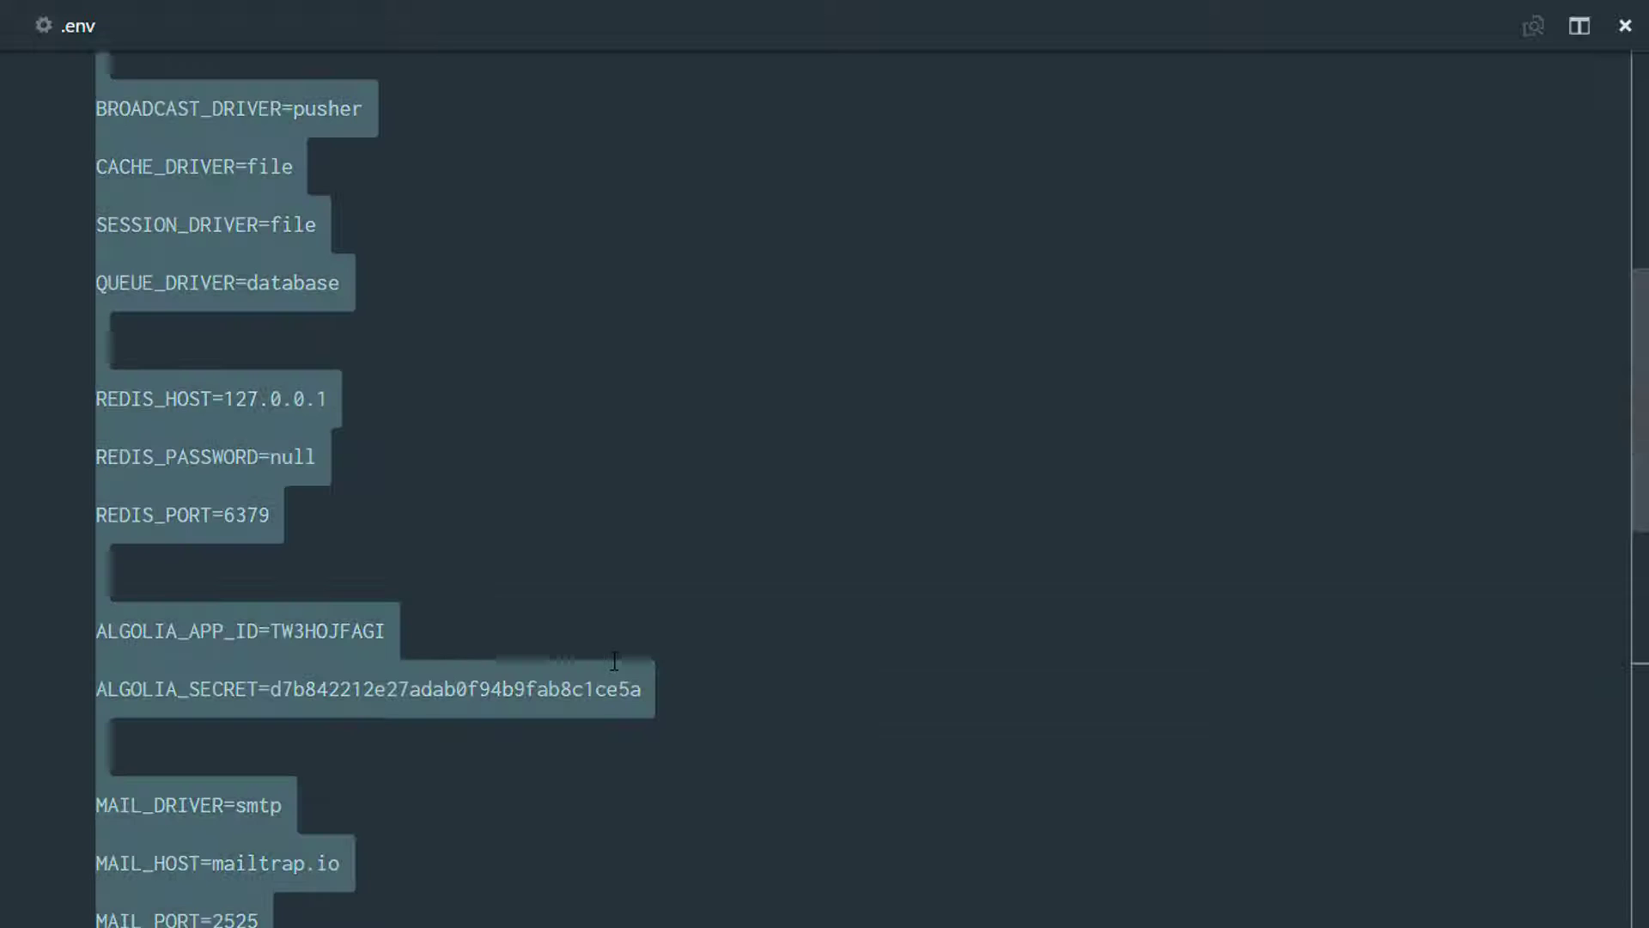
key("alt+Tab")
Step: Highlight the 'use Laravel\Scout\Searchable;' import line in the Scout docs
left_click(90, 15)
scroll(958, 445, "down", 1)
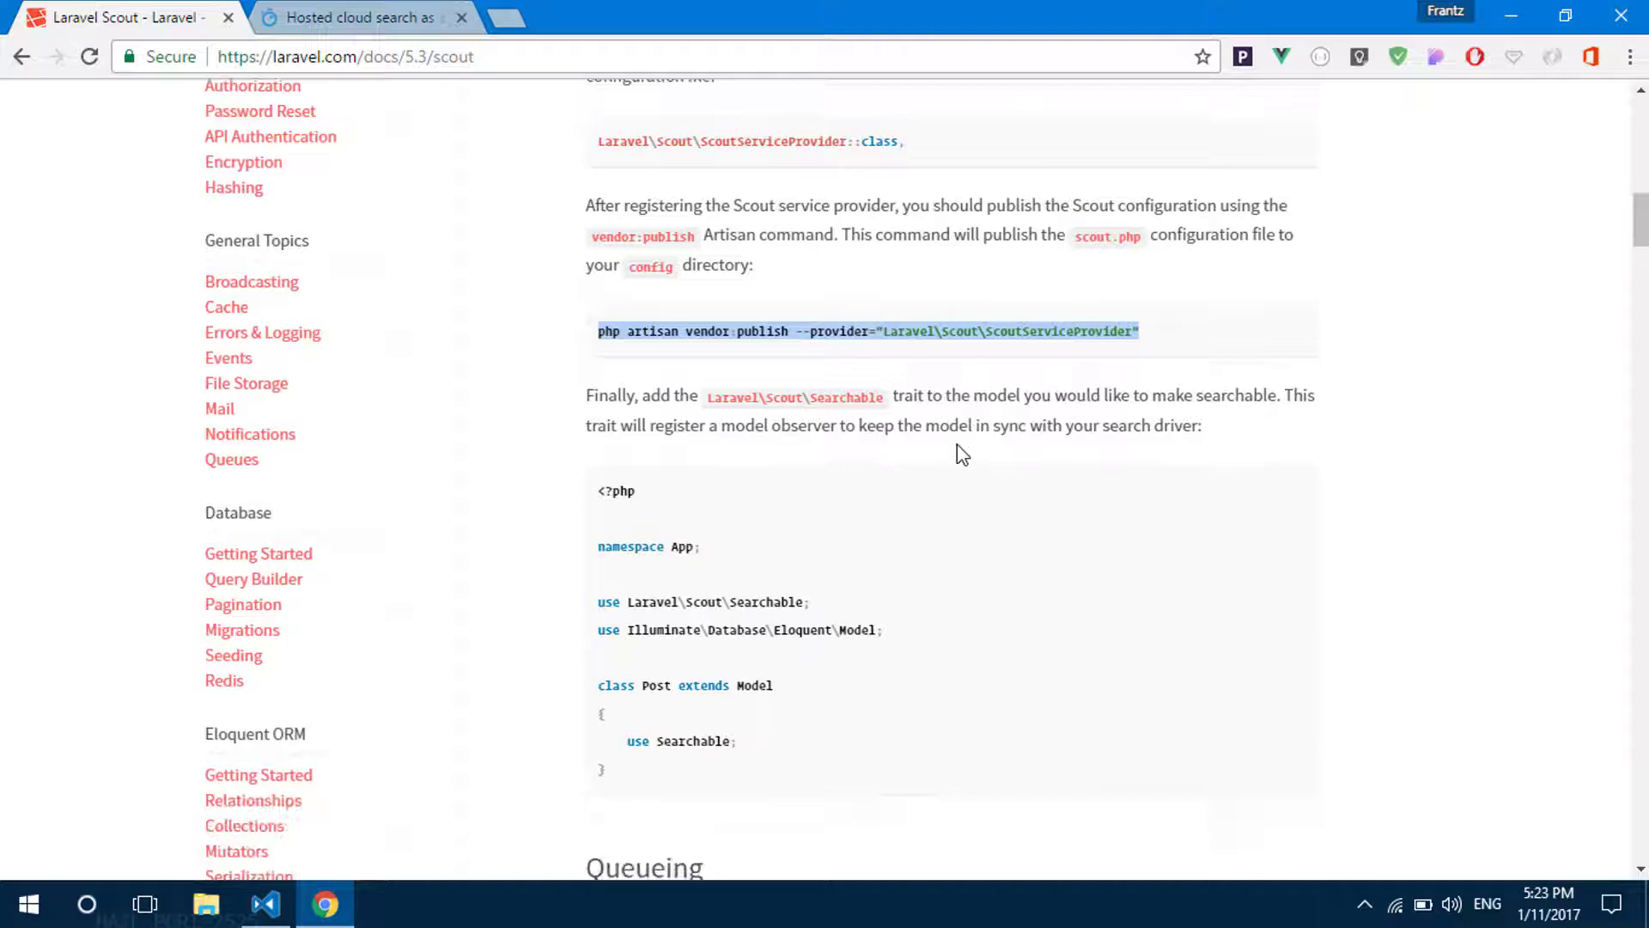
scroll(812, 557, "down", 1)
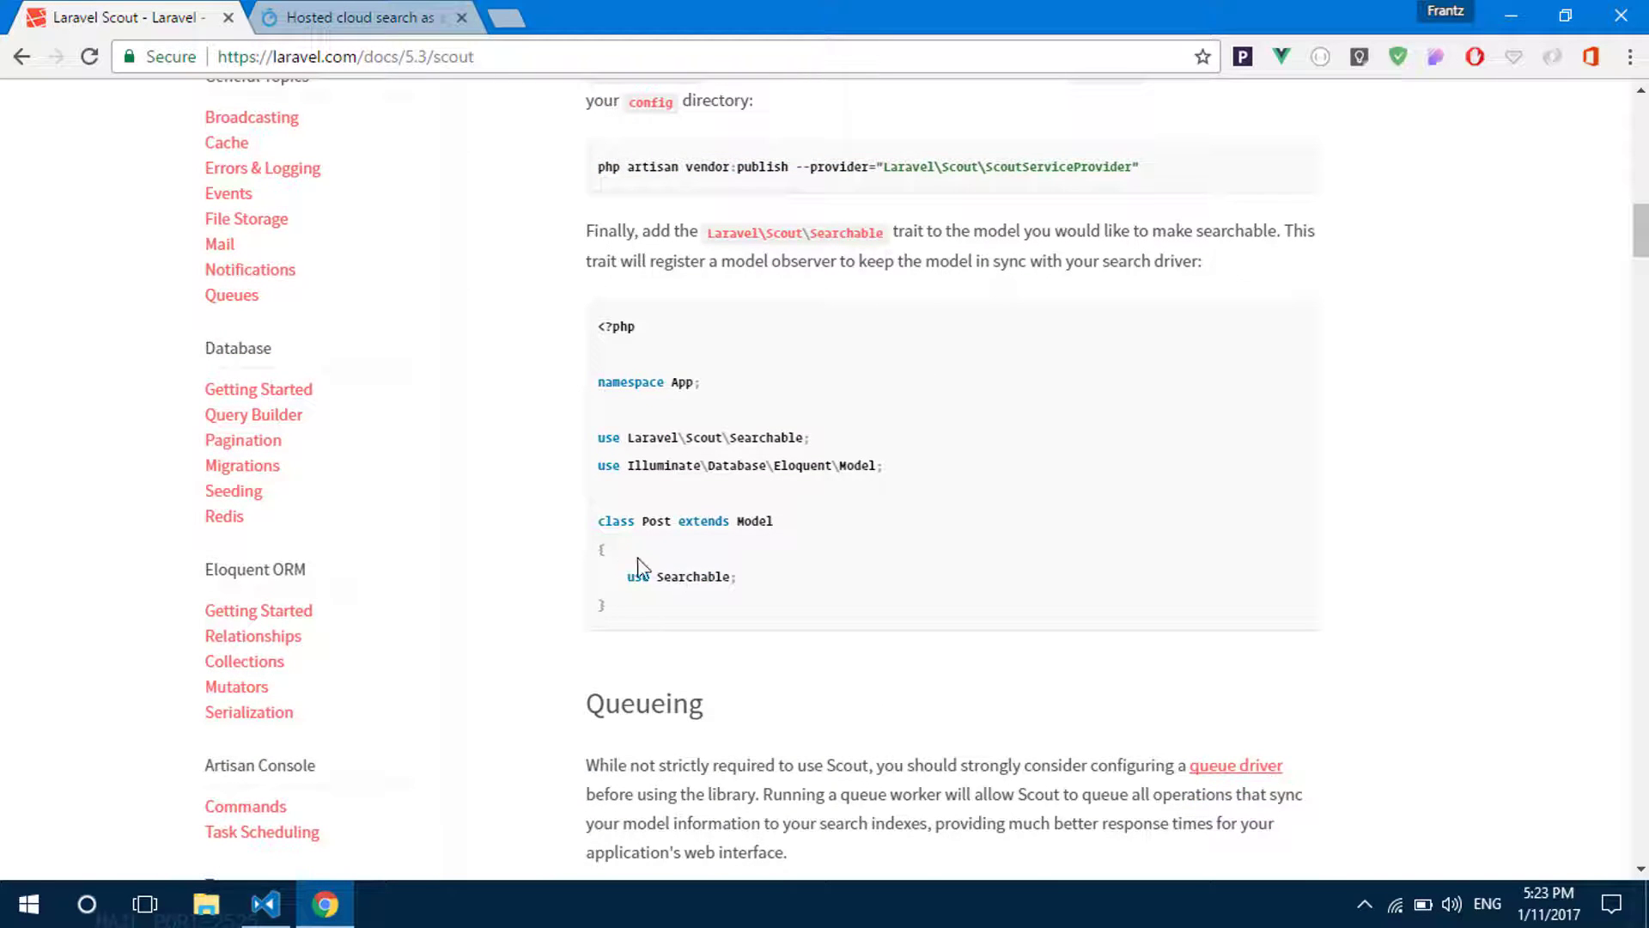
left_click_drag(627, 579, 770, 584)
left_click(695, 618)
left_click_drag(819, 452, 590, 434)
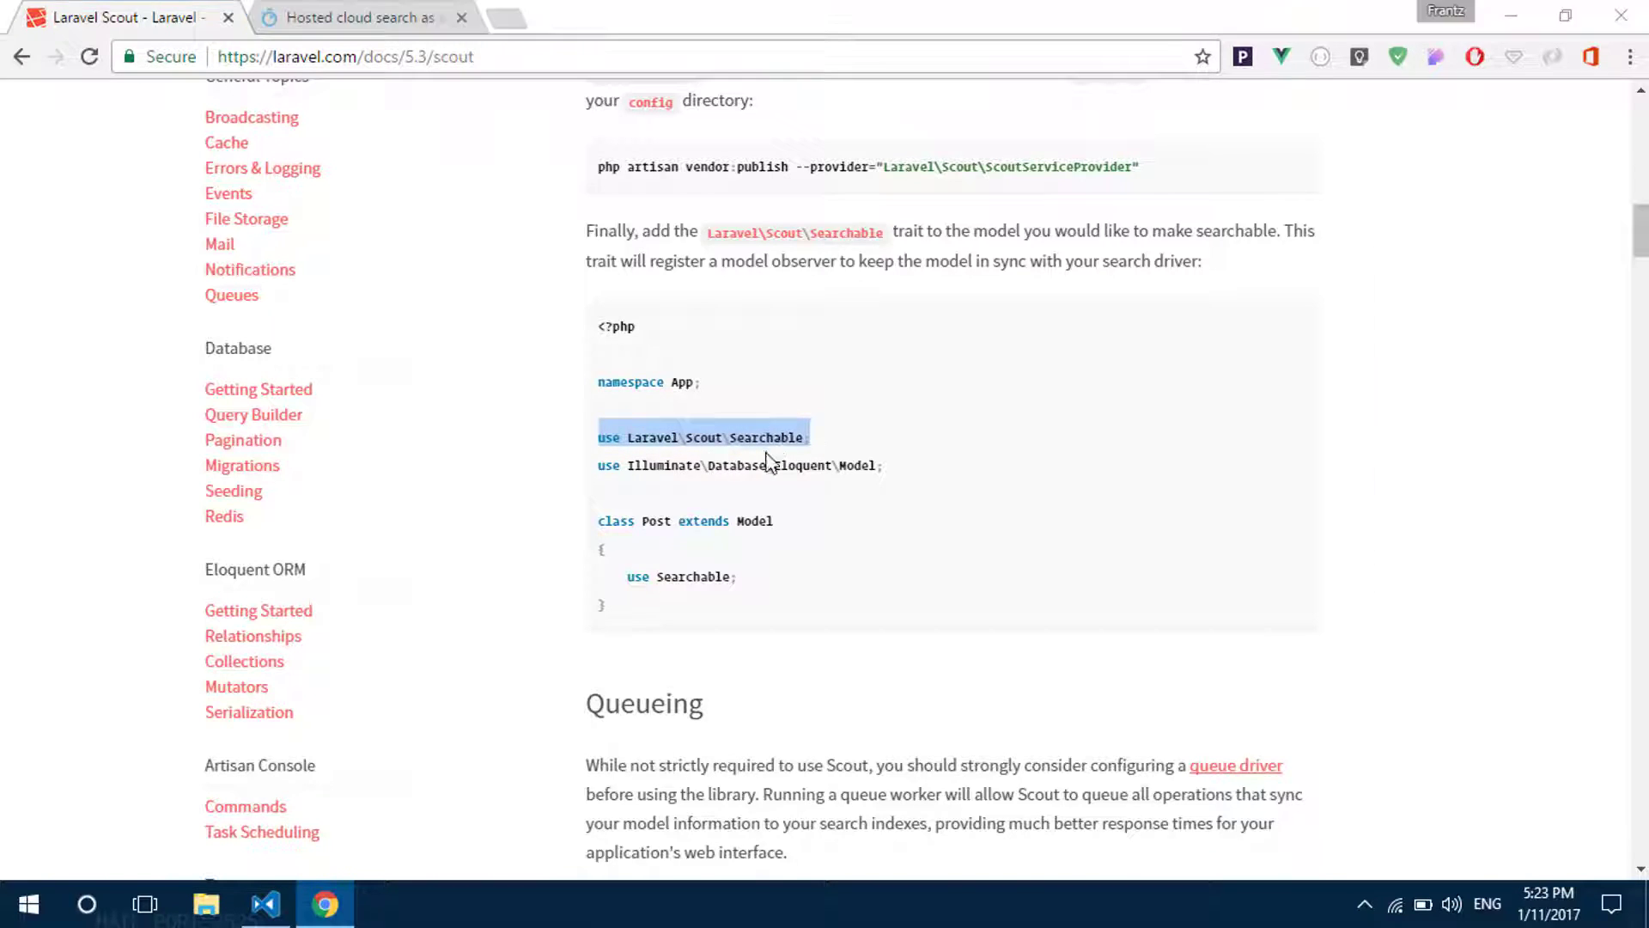
key("alt+Tab")
left_click(739, 422)
Step: Add the Searchable import and 'use Searchable;' to the User.php model
key("ctrl+p")
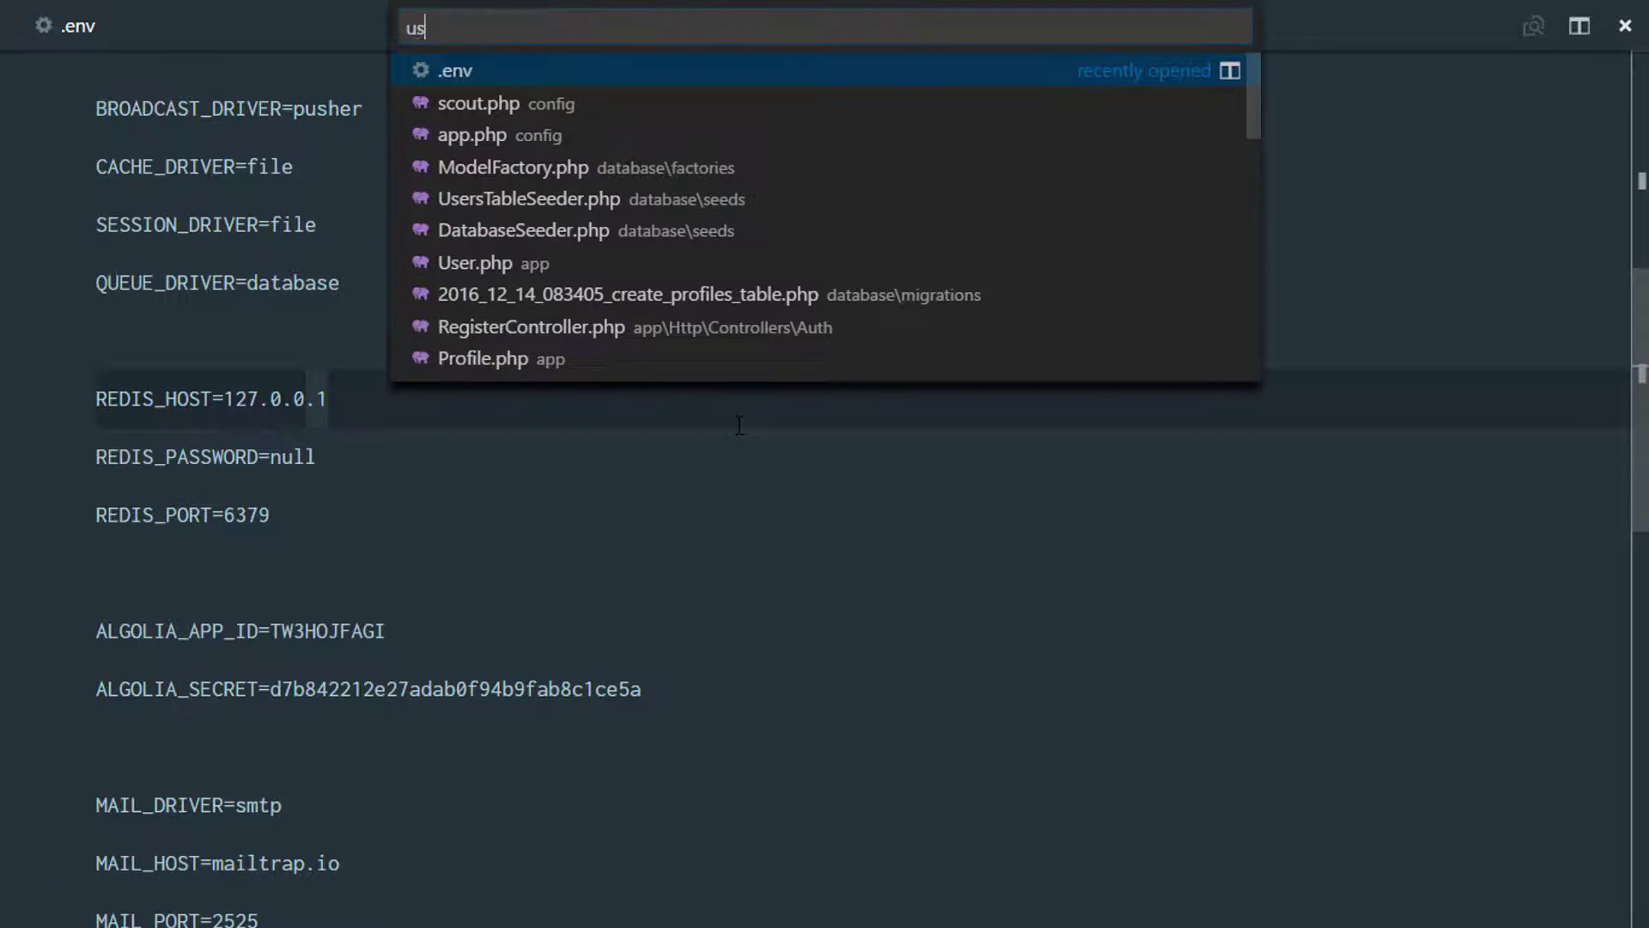
type("user")
key("Return")
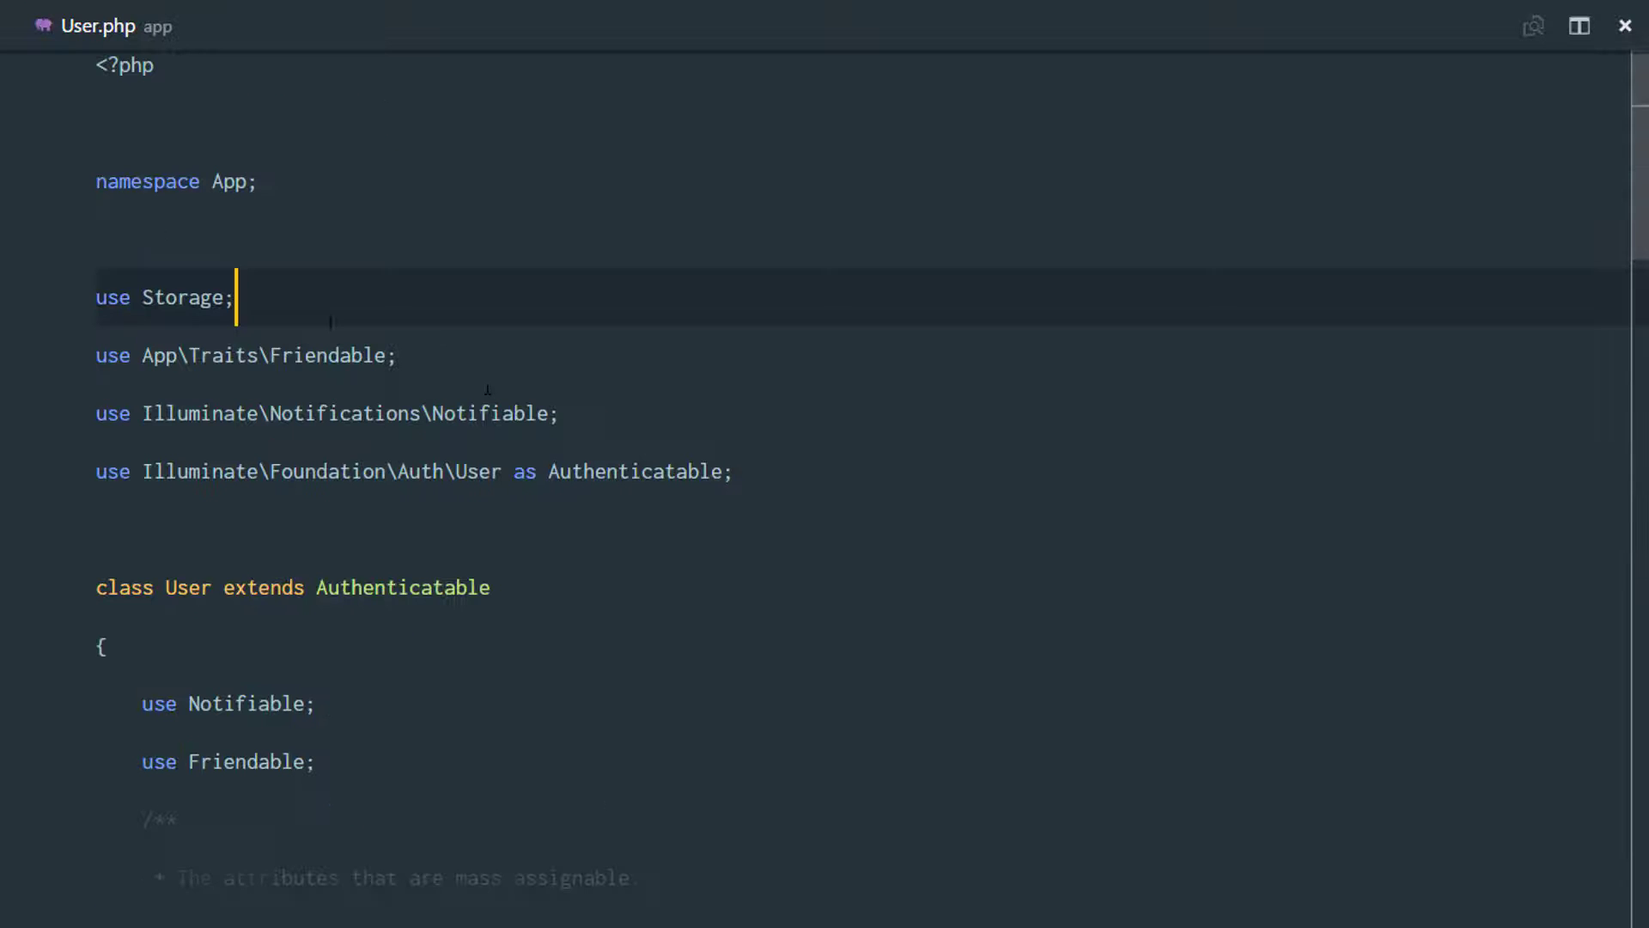
left_click(507, 373)
key("Return")
type("use Laravel\\Scout\\Searchable;")
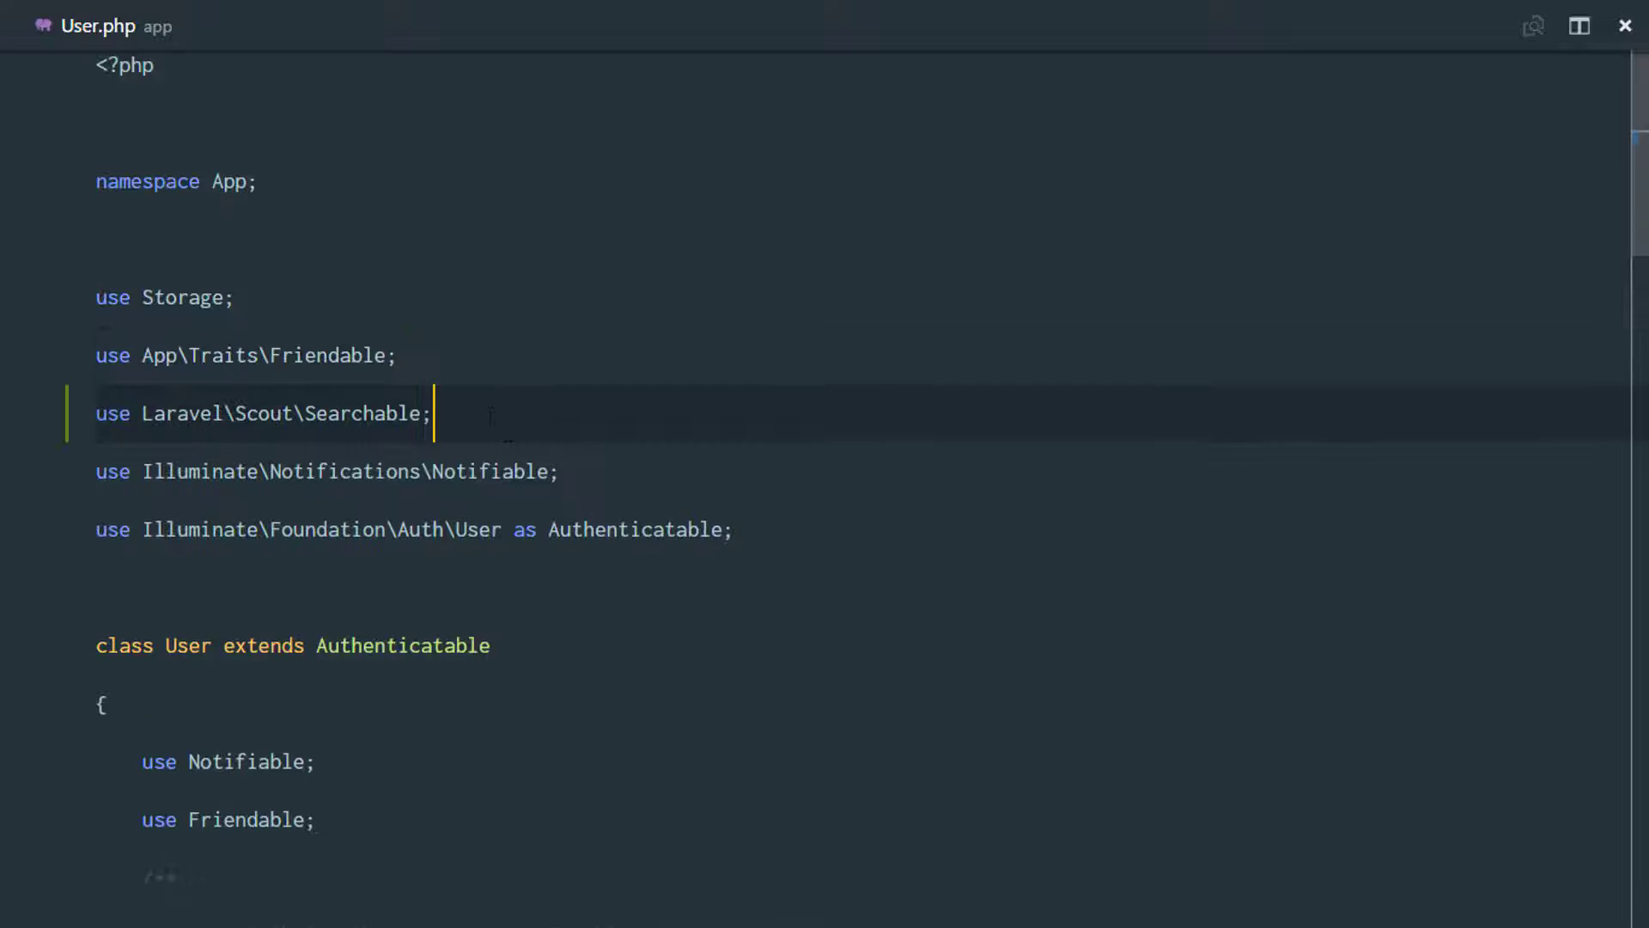
scroll(795, 397, "down", 3)
scroll(731, 381, "down", 1)
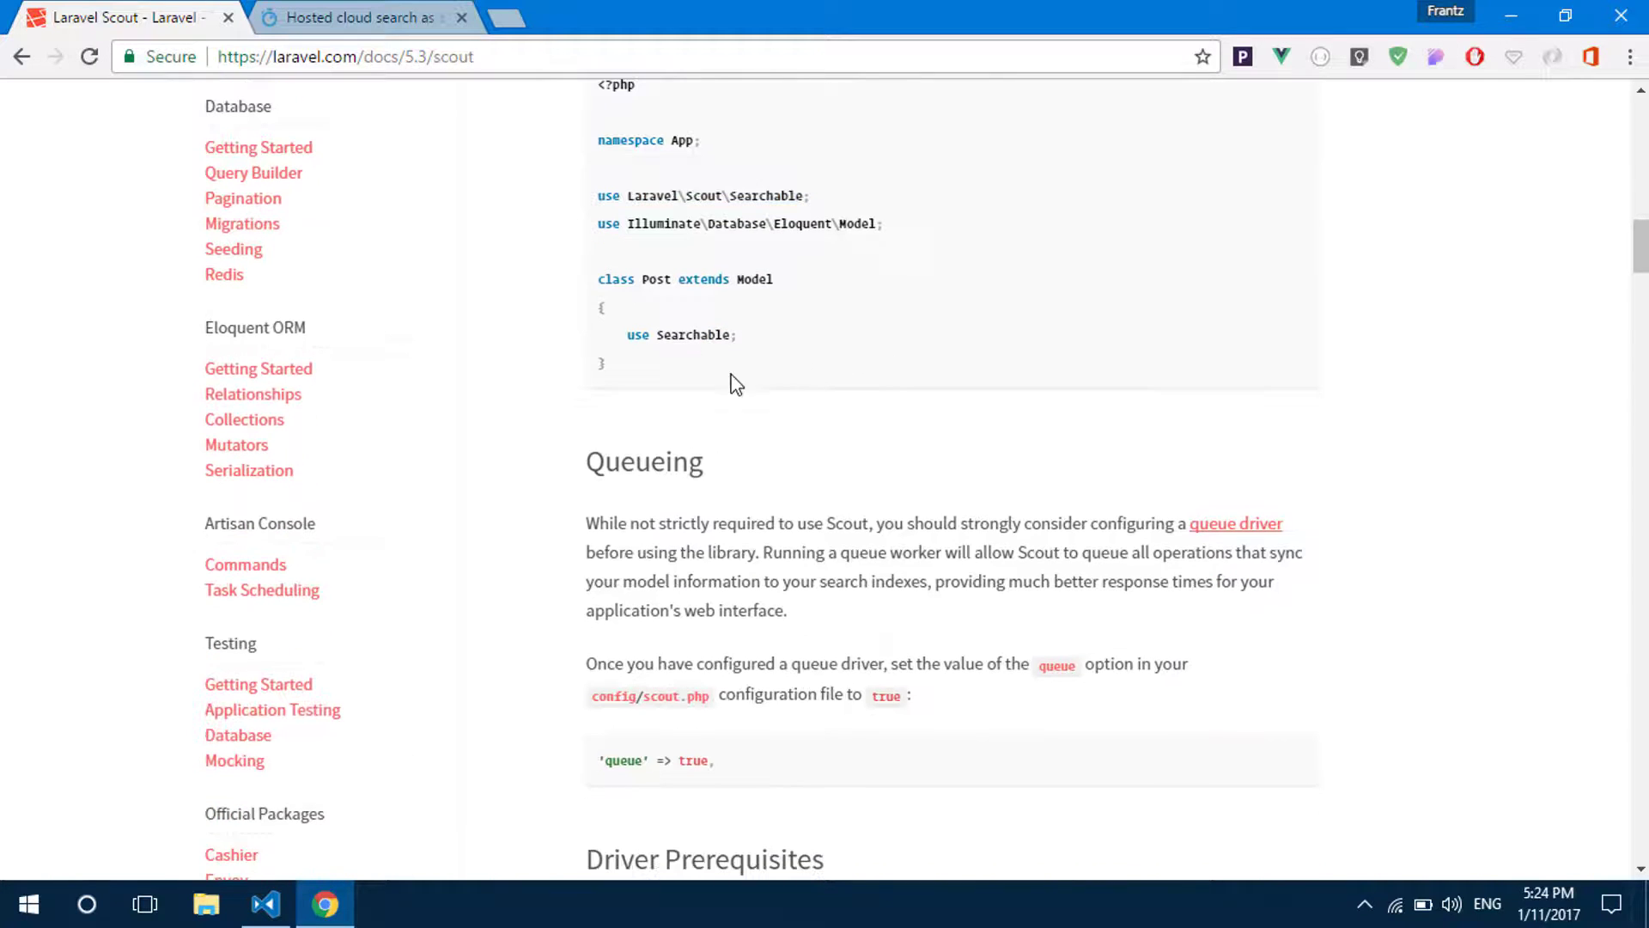
left_click_drag(622, 337, 743, 337)
key("ctrl+c")
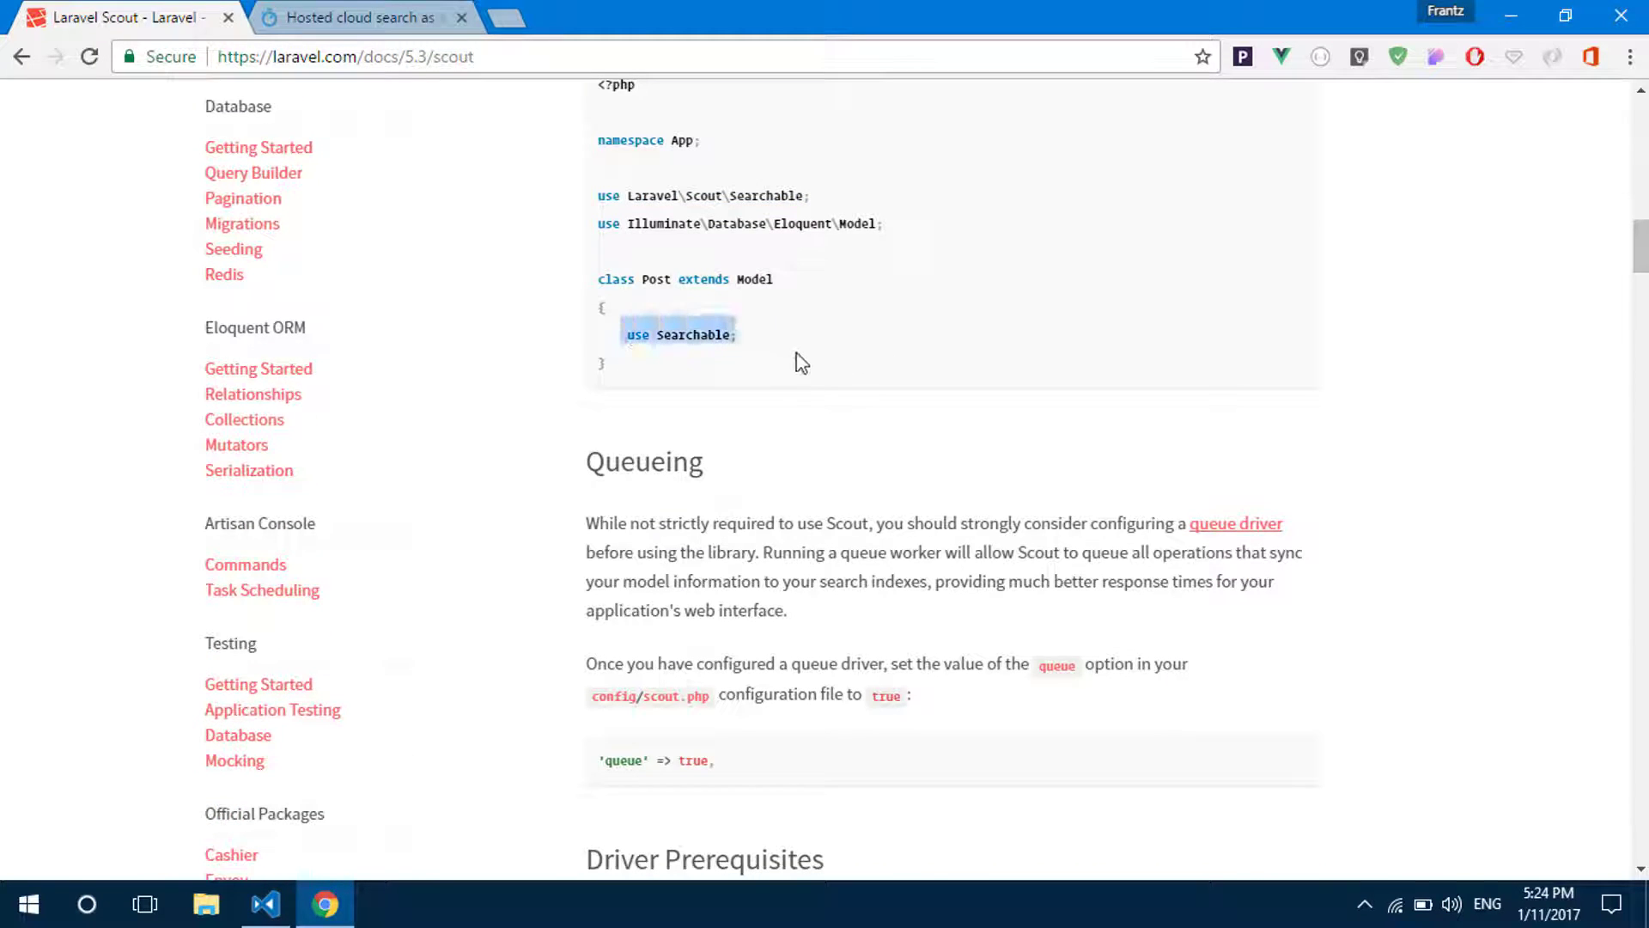
key("alt+Tab")
left_click(520, 454)
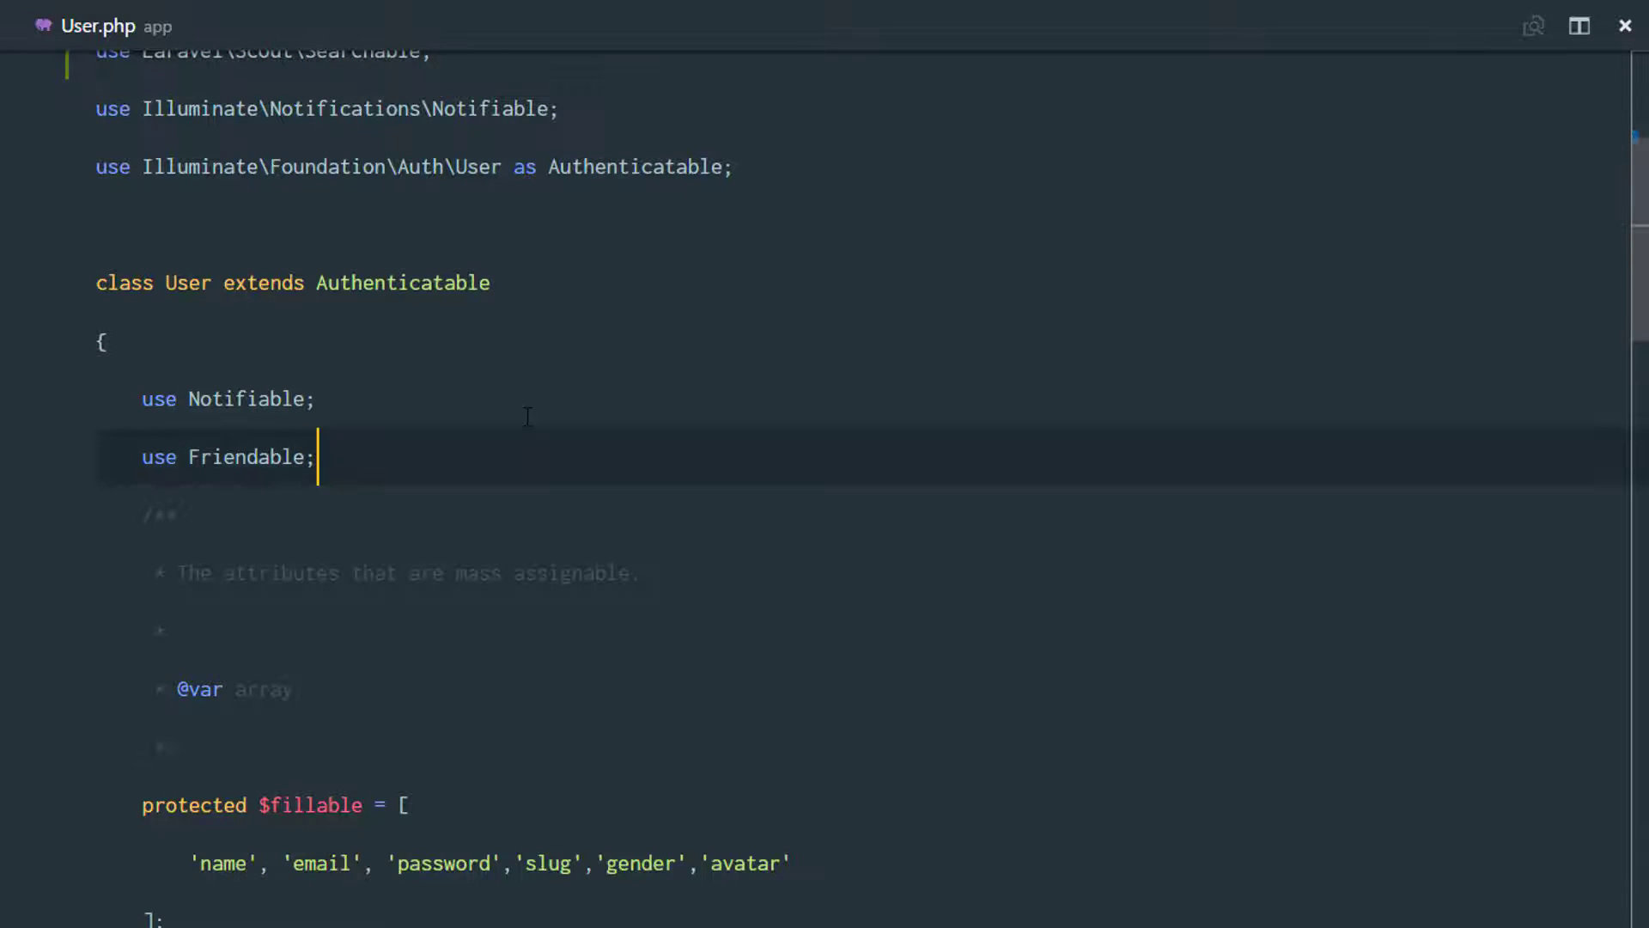
key("Return")
key("ctrl+v")
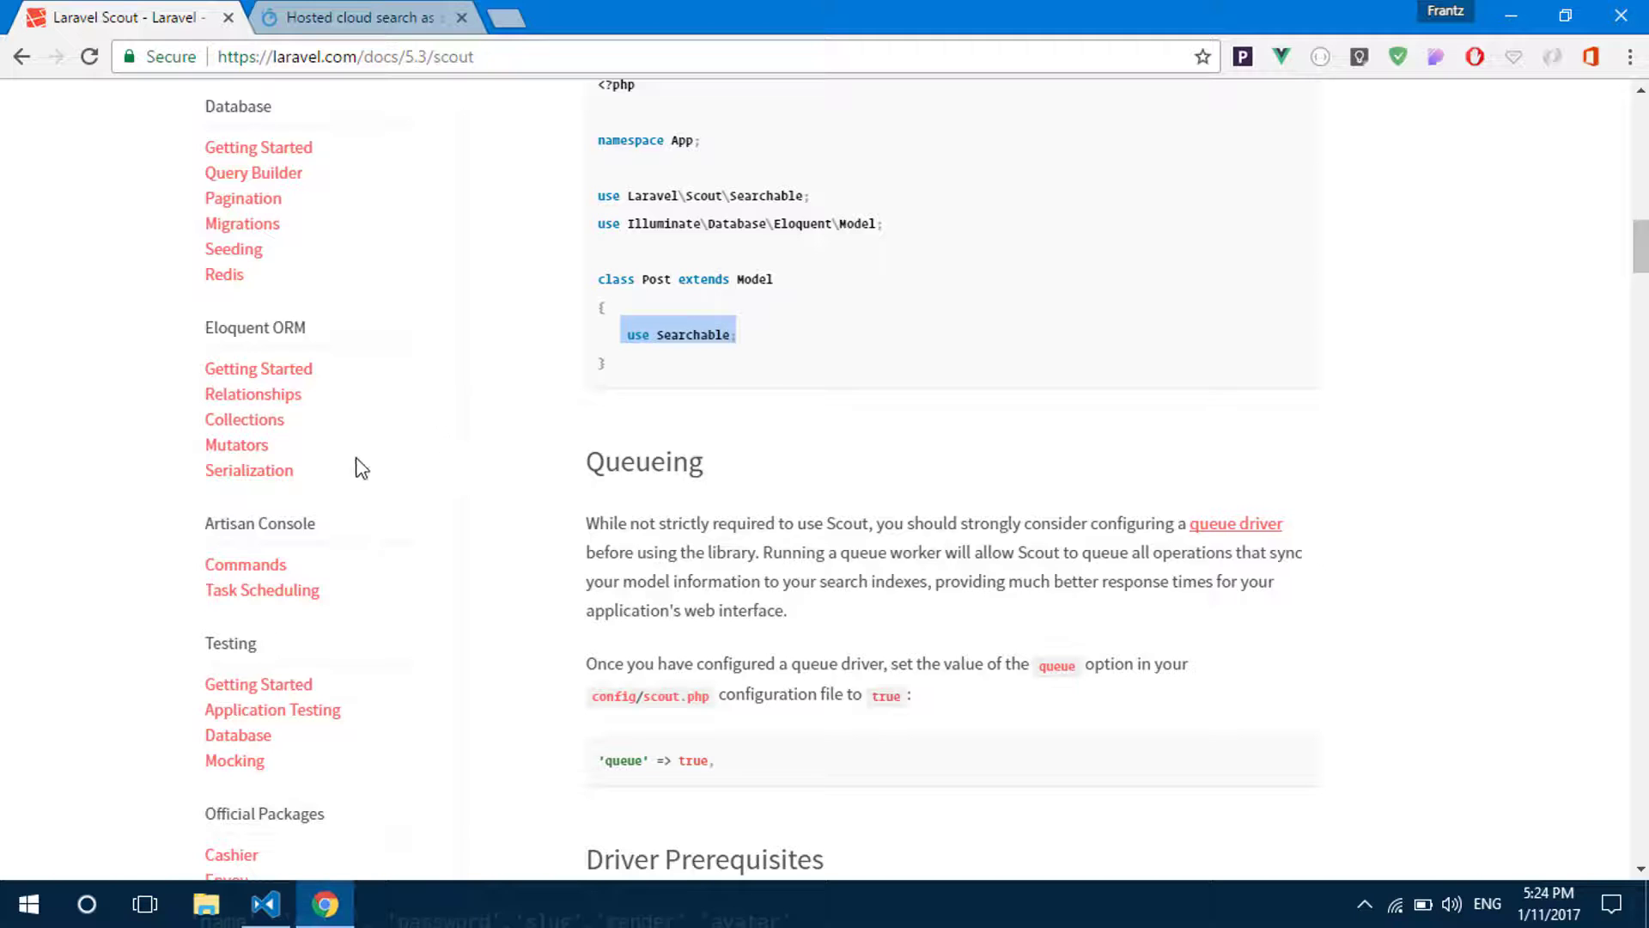
scroll(479, 446, "down", 2)
scroll(1178, 416, "up", 2)
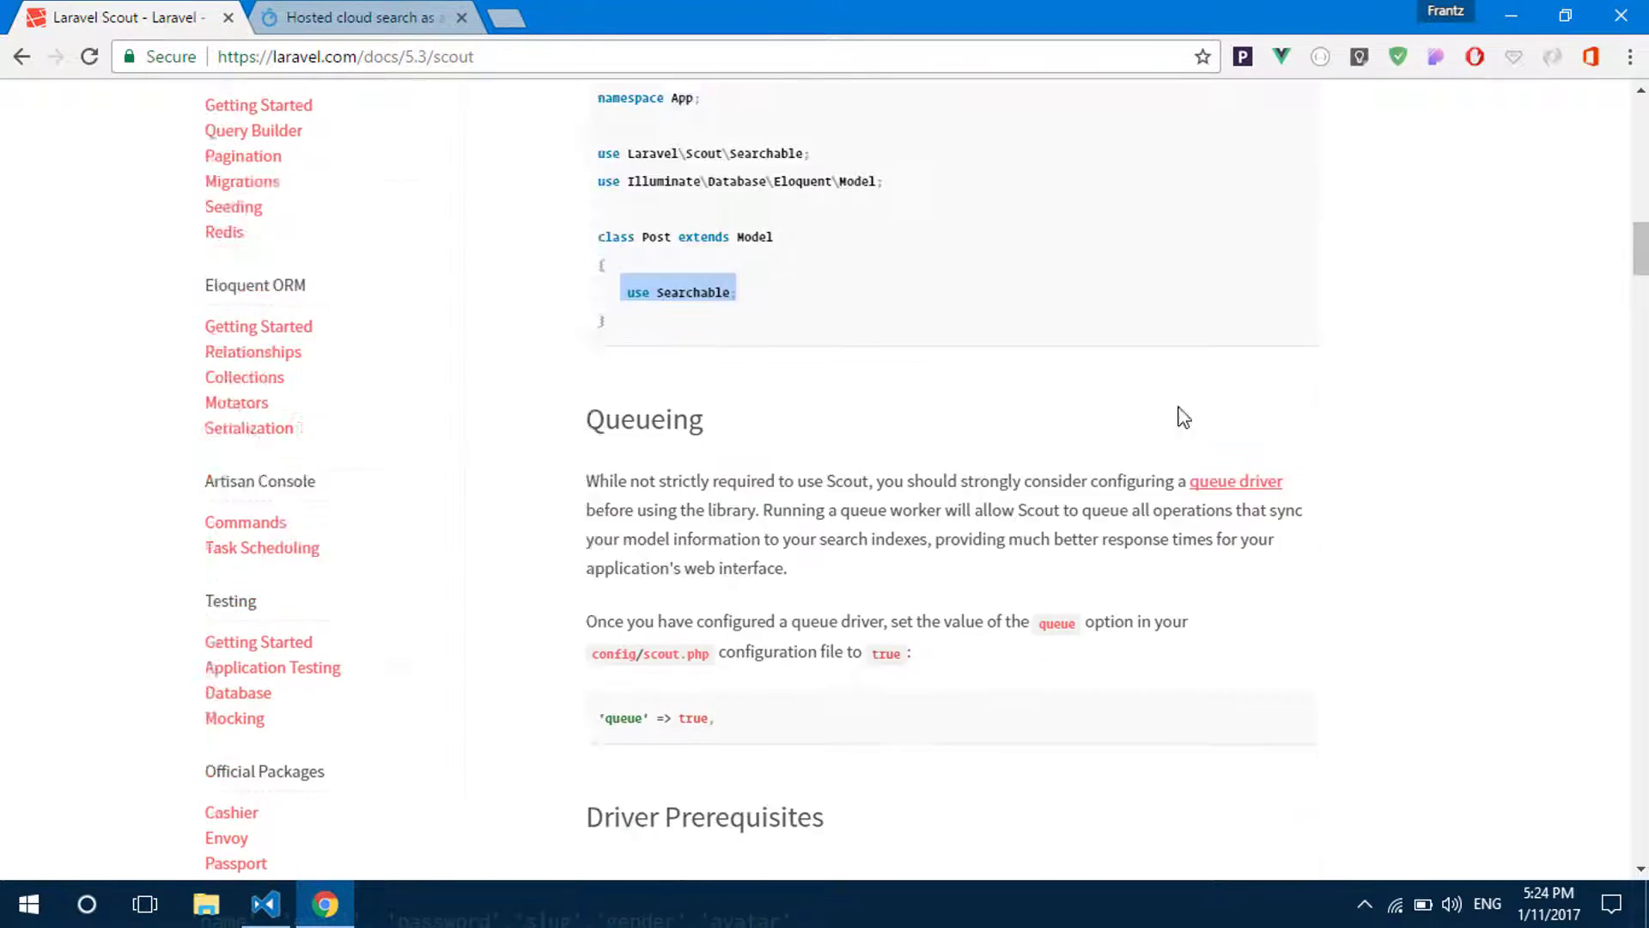
scroll(1017, 372, "down", 2)
scroll(1017, 372, "down", 2)
scroll(1023, 353, "down", 3)
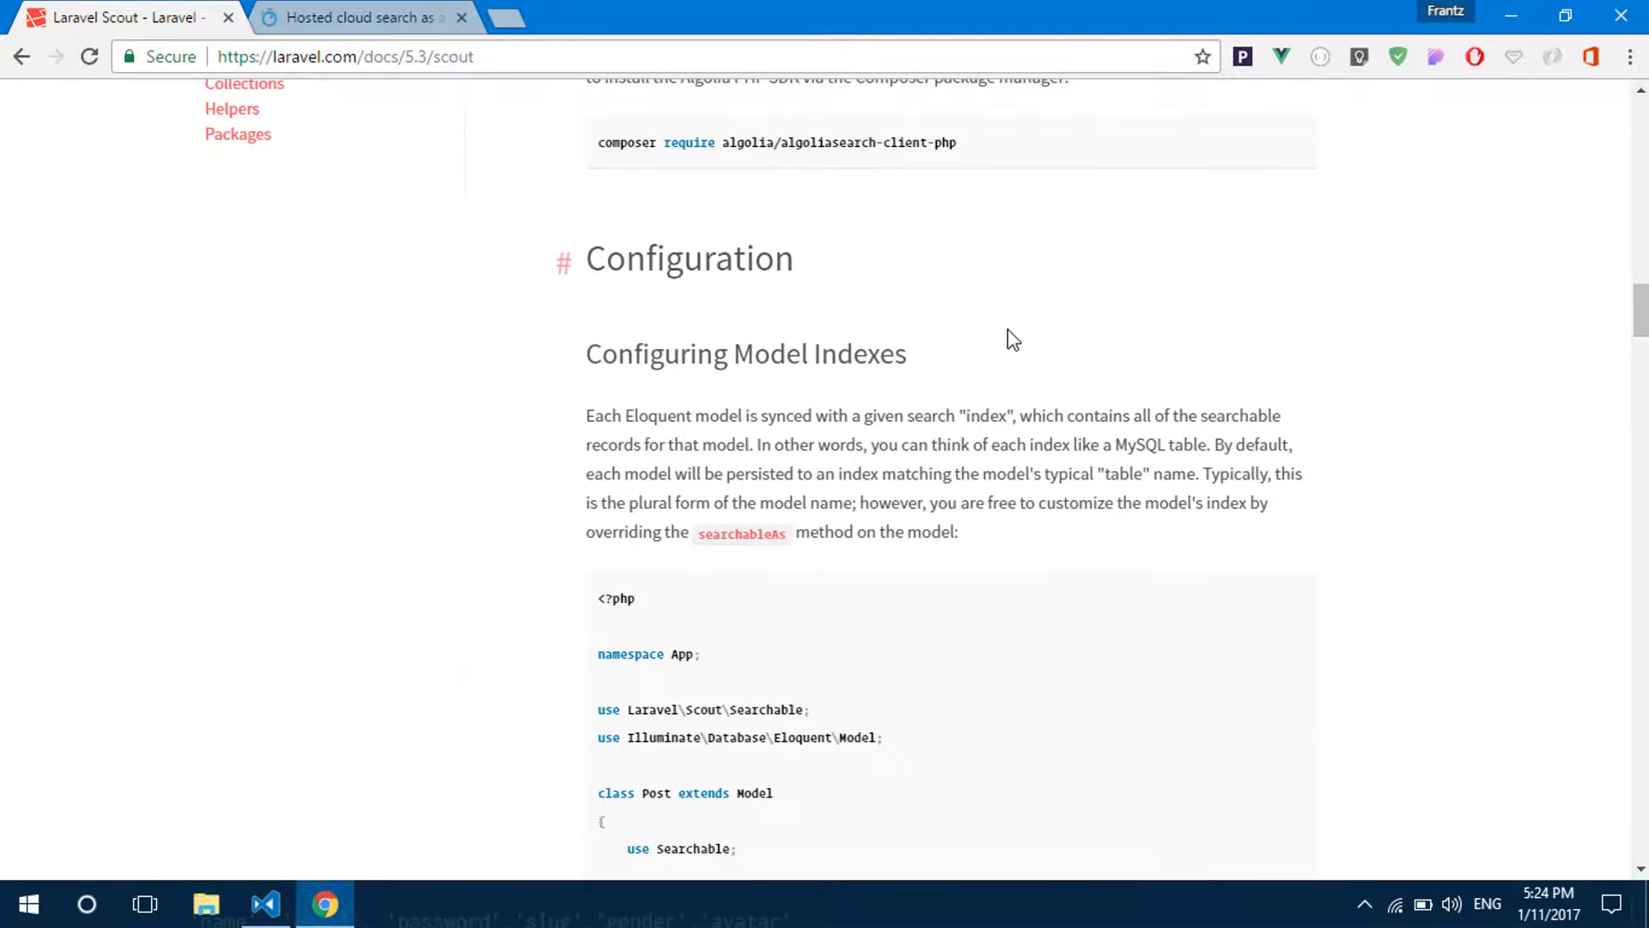
scroll(1012, 339, "up", 2)
scroll(839, 320, "up", 3)
scroll(663, 450, "down", 2)
left_click_drag(601, 255, 736, 258)
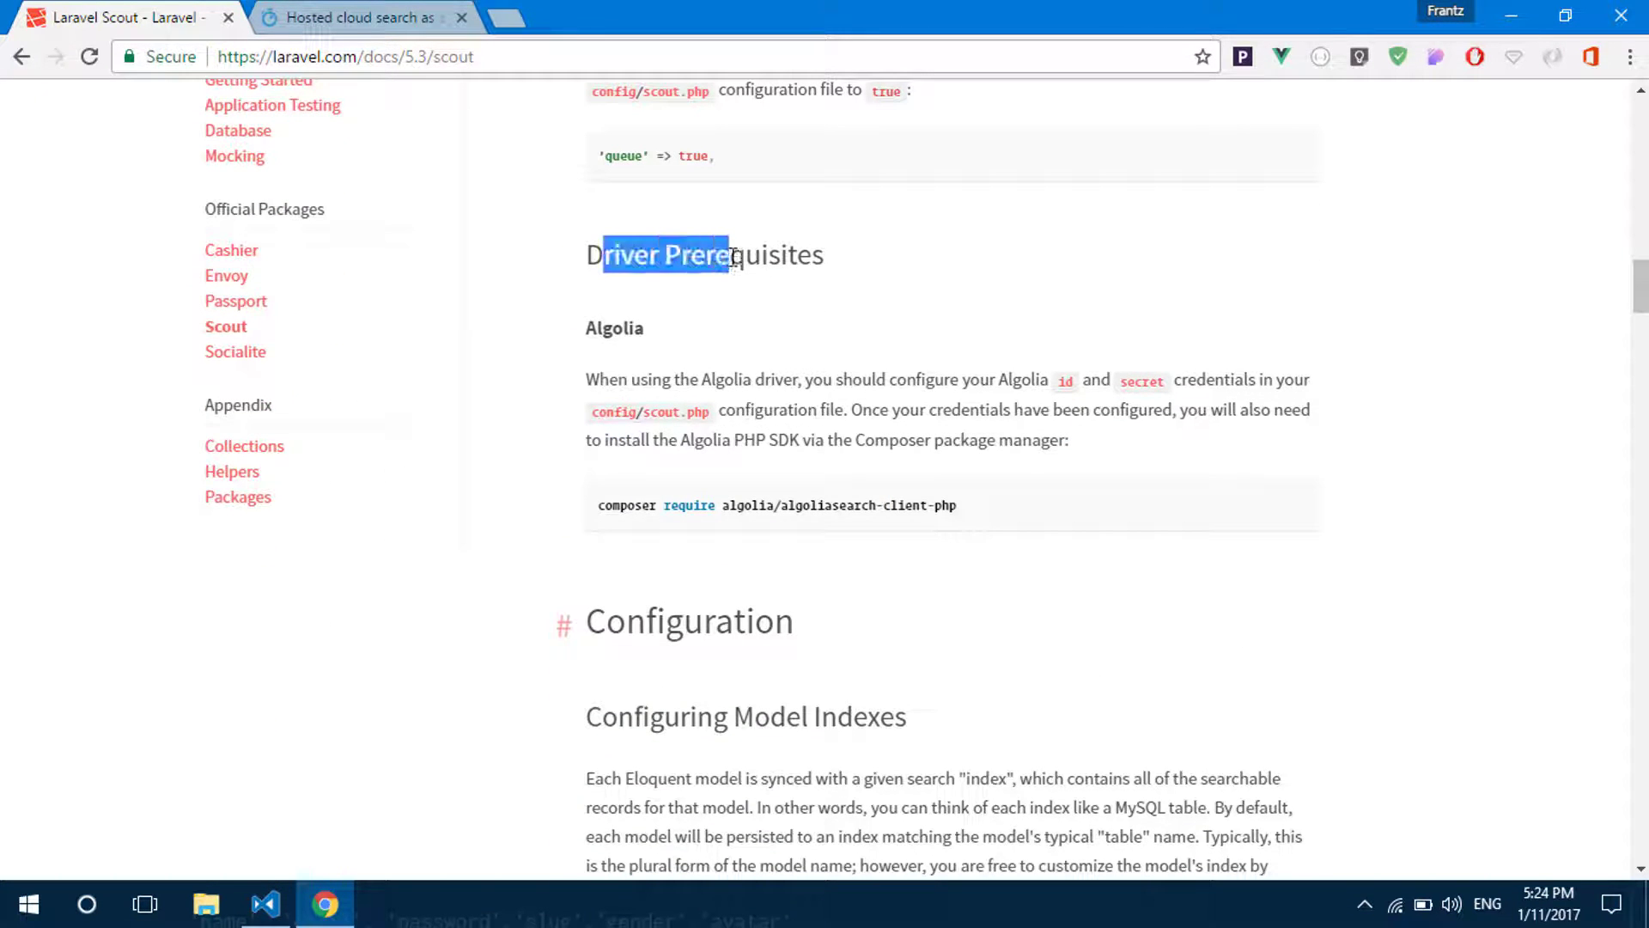
Step: Run 'composer require algolia/algoliasearch-client-php' in the terminal
left_click(666, 472)
left_click_drag(598, 505, 1018, 506)
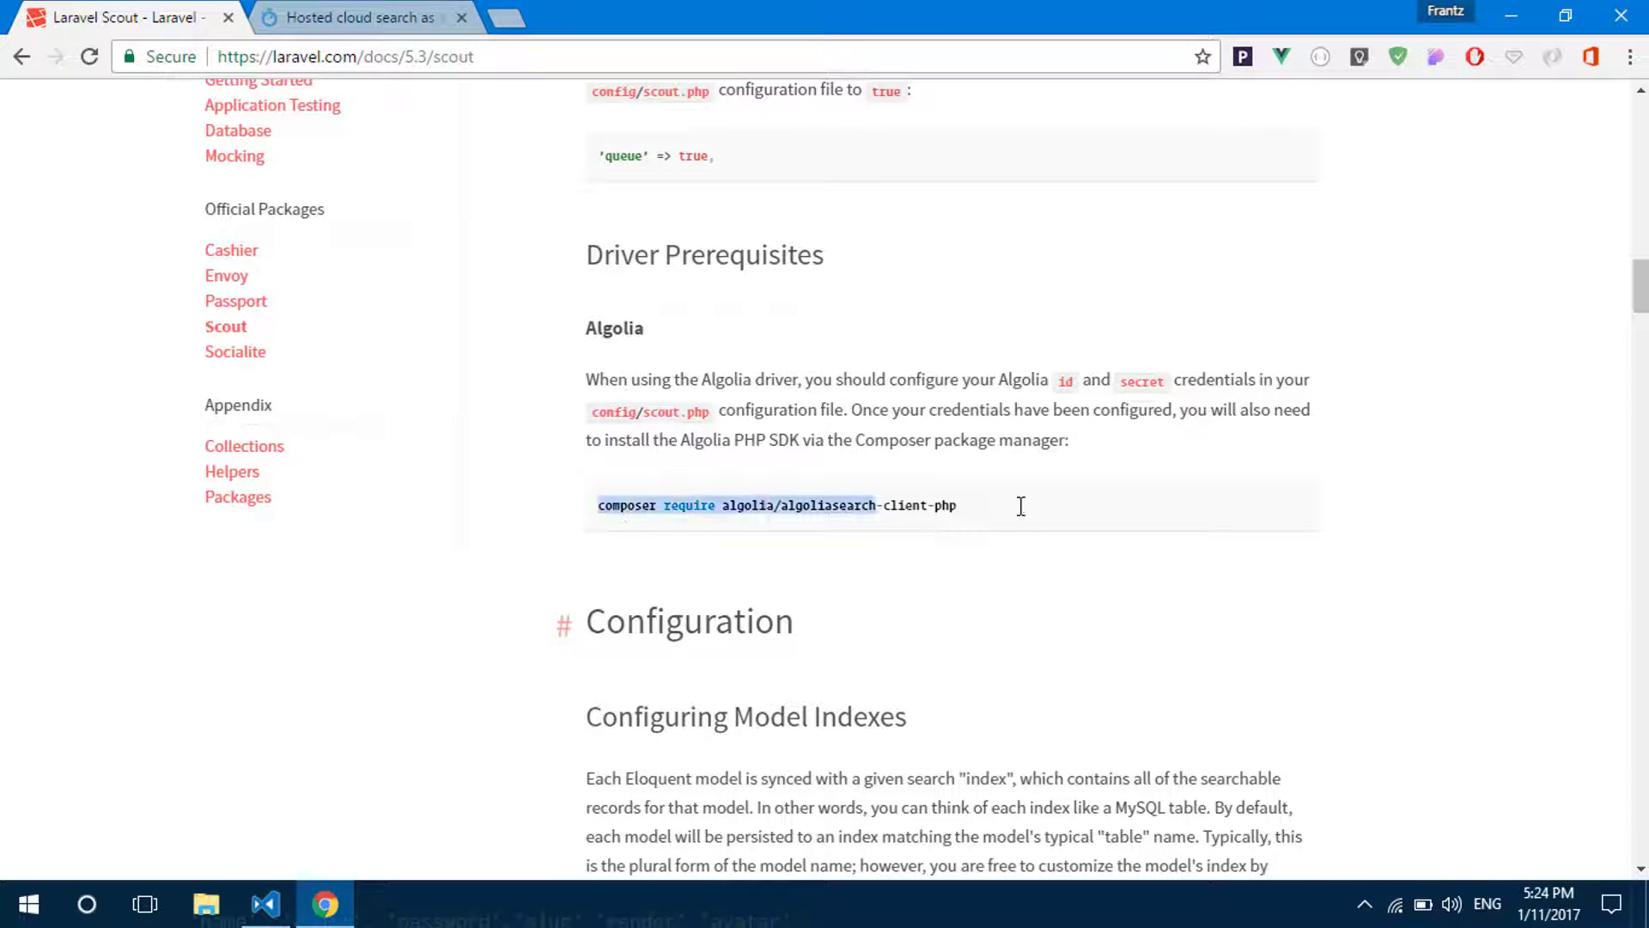
right_click(875, 499)
left_click(903, 514)
key("alt+Tab")
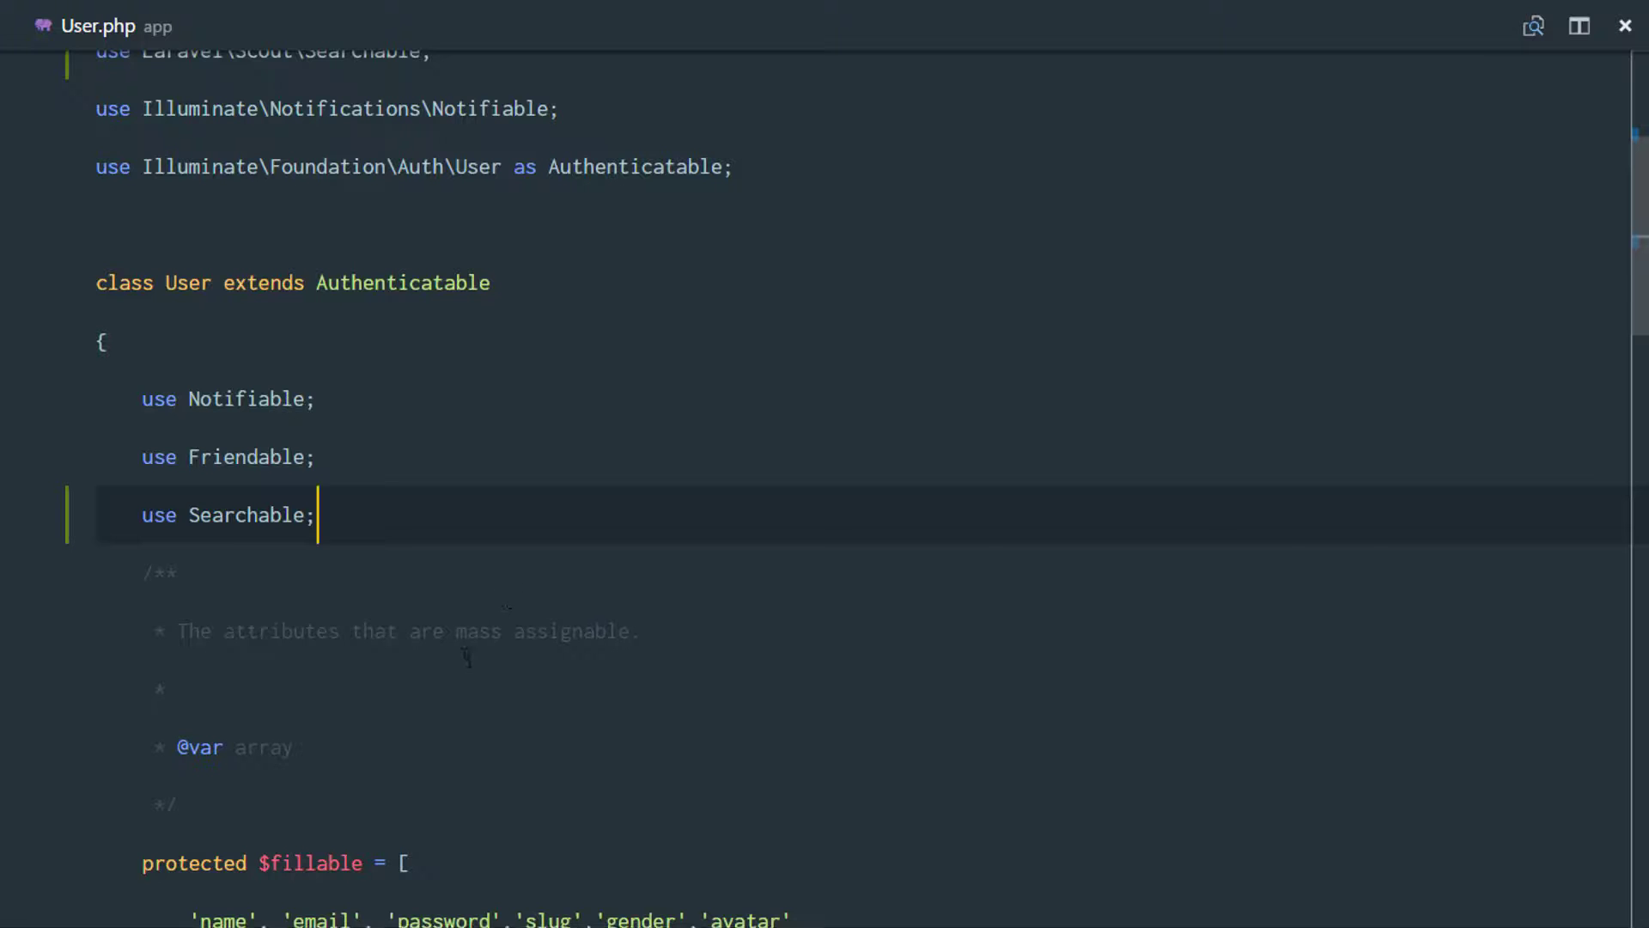
key("ctrl+grave")
right_click(491, 760)
left_click(581, 855)
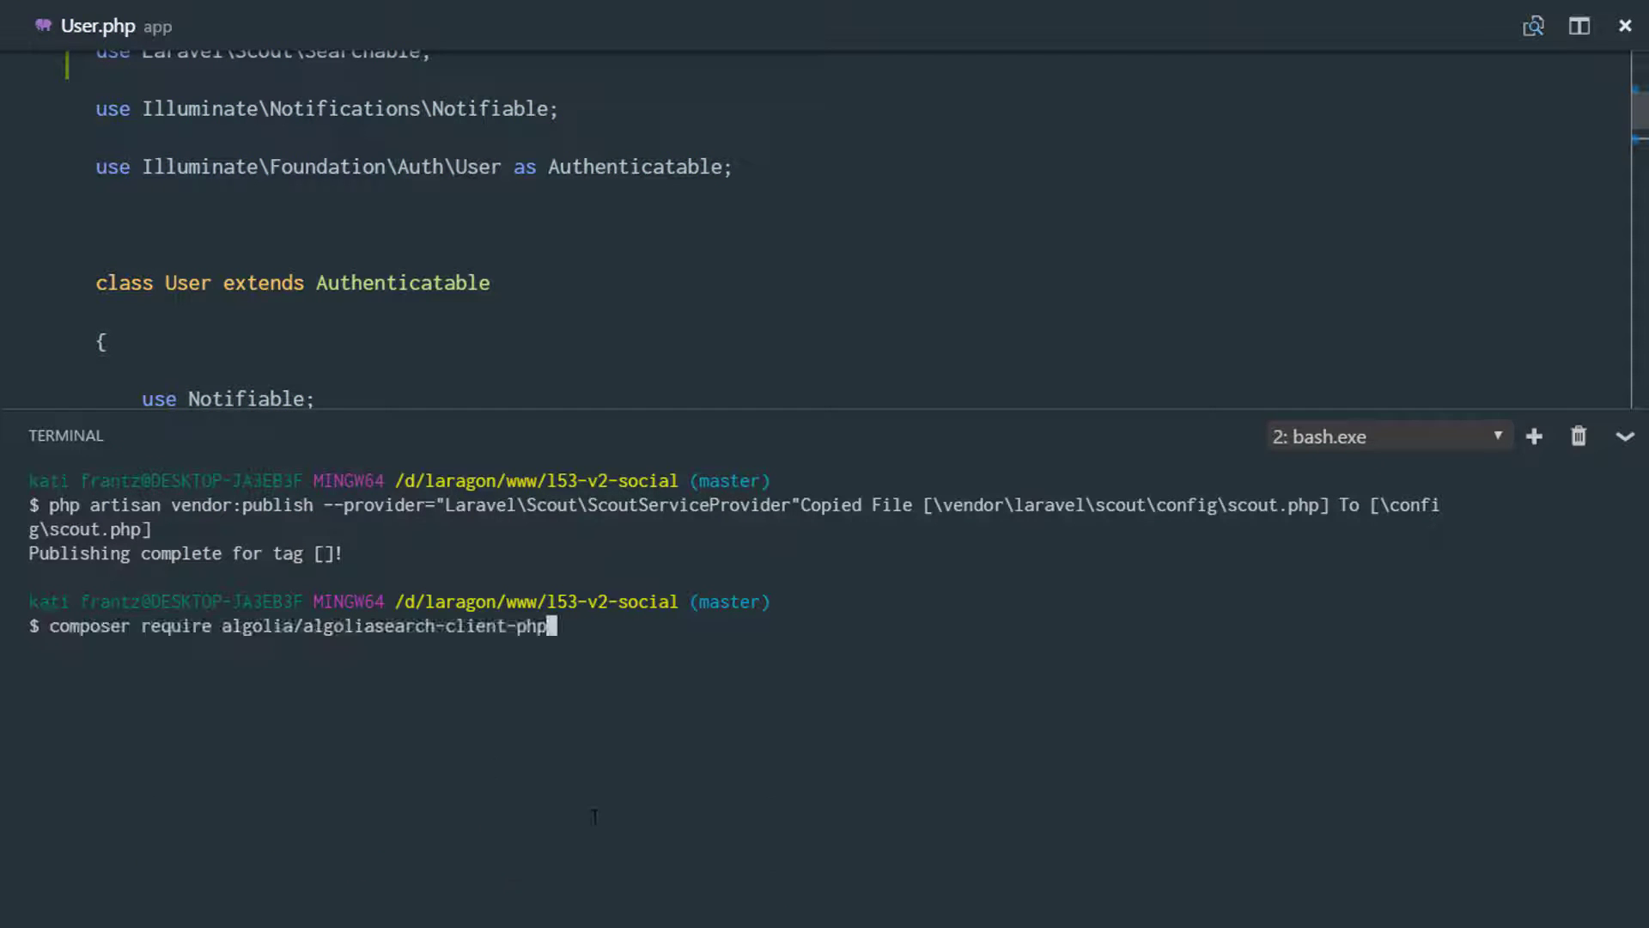
key("Return")
Step: Select the 'php artisan scout:import' command in the docs' Batch Import section
key("alt+Tab")
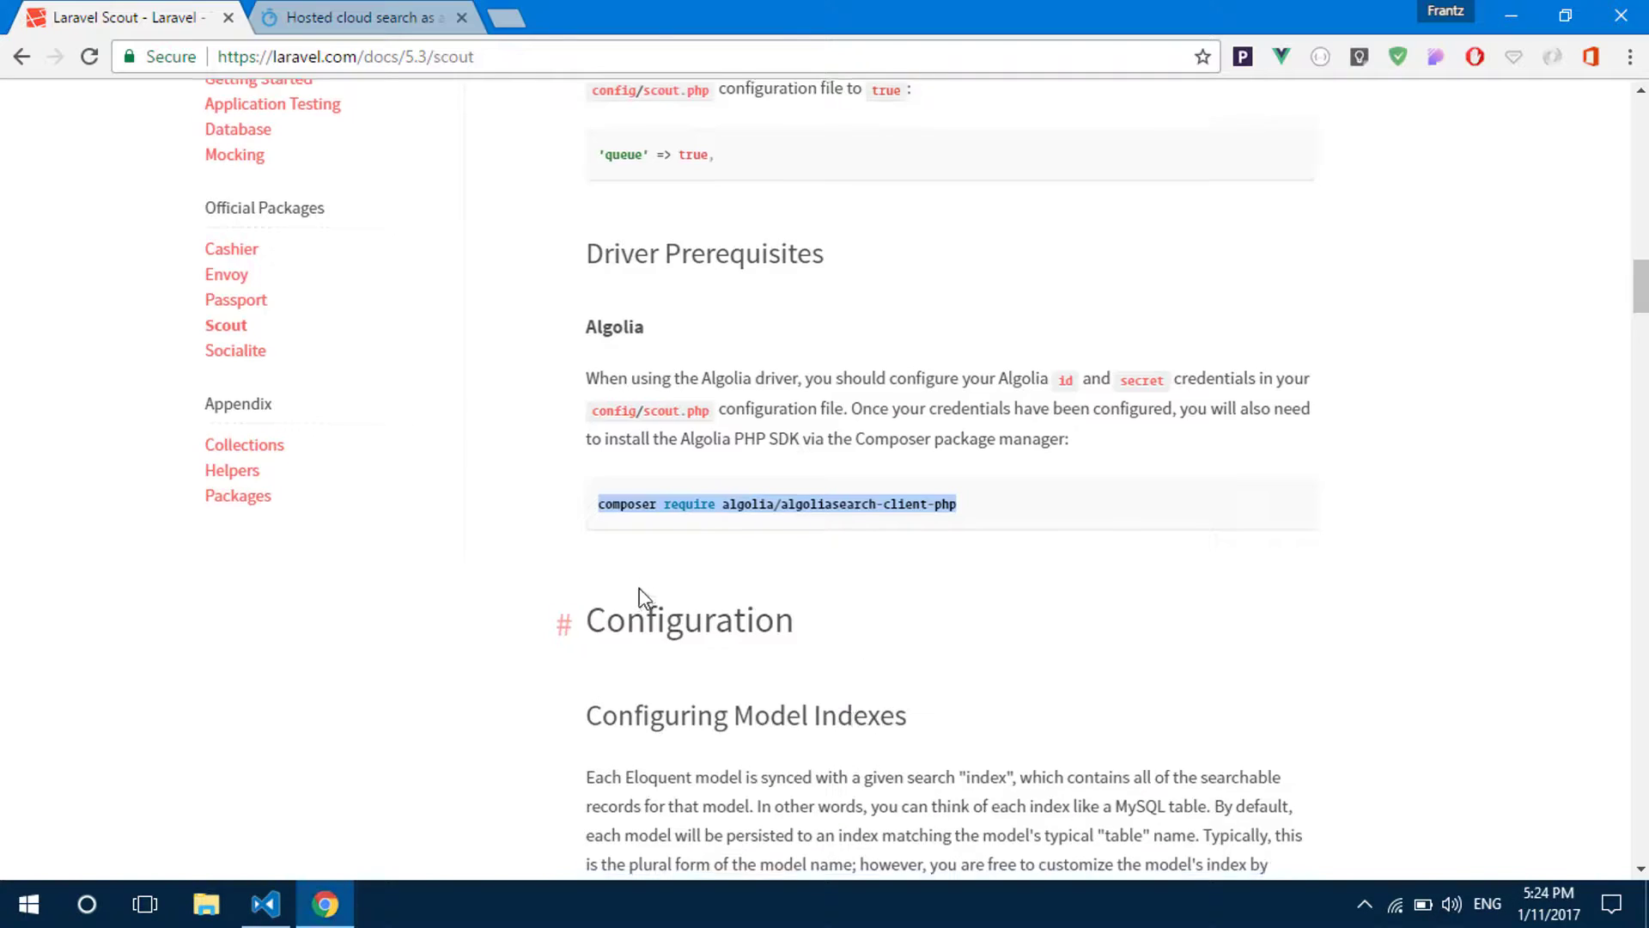
scroll(644, 599, "down", 3)
left_click_drag(713, 353, 853, 354)
scroll(716, 436, "down", 2)
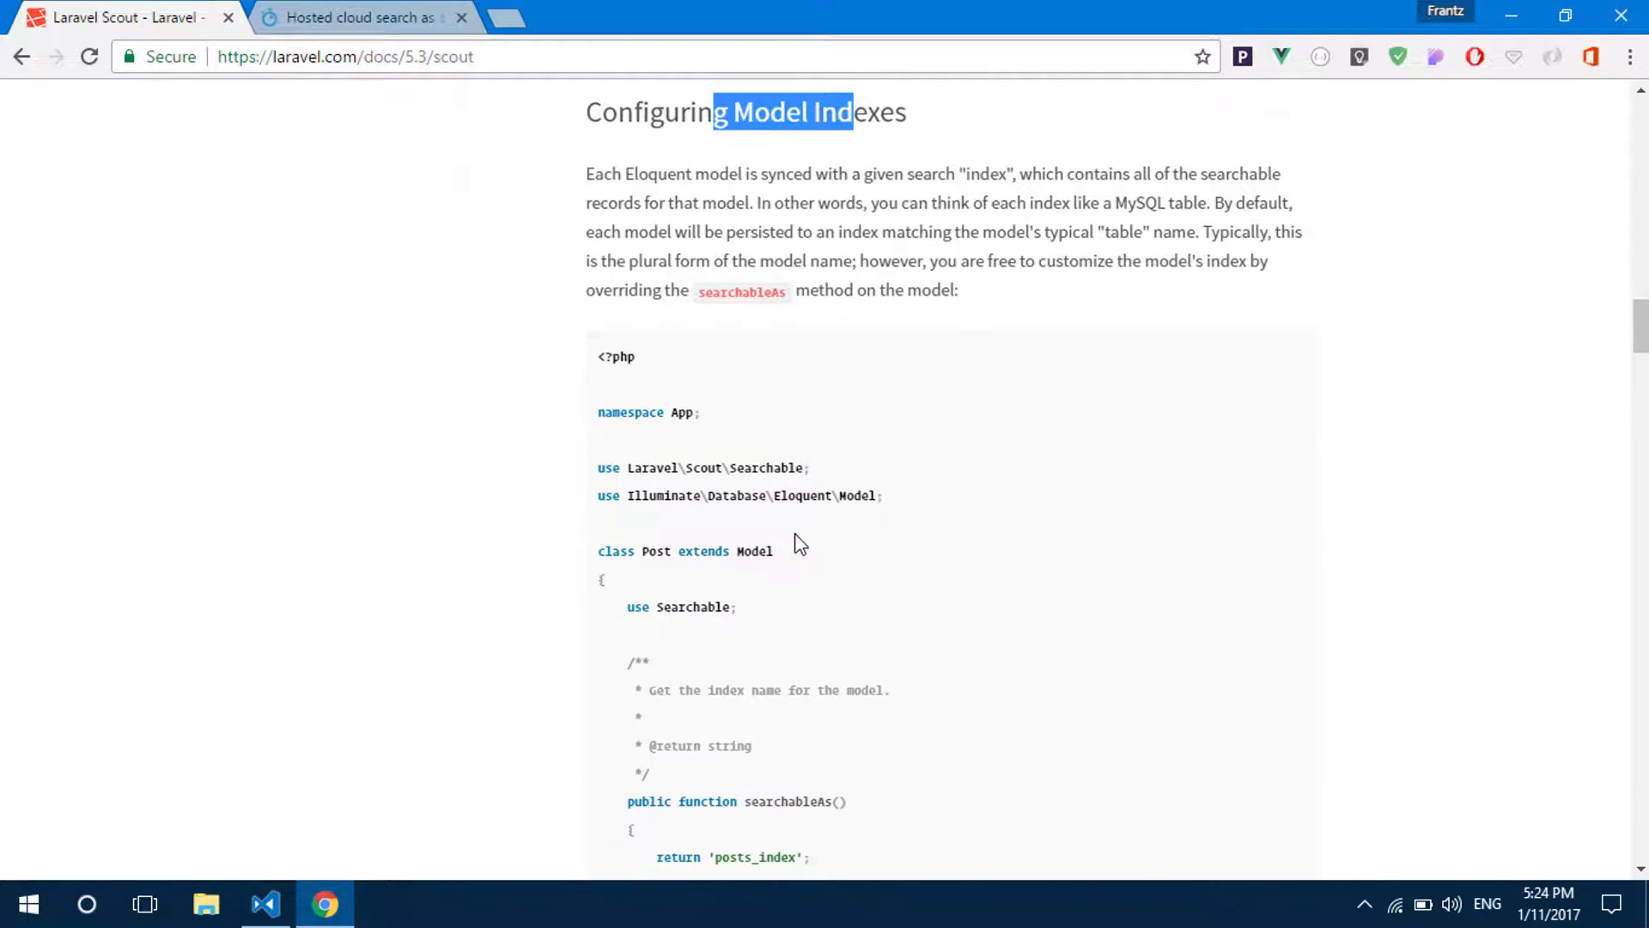
scroll(797, 545, "down", 5)
scroll(717, 442, "down", 2)
scroll(747, 466, "down", 5)
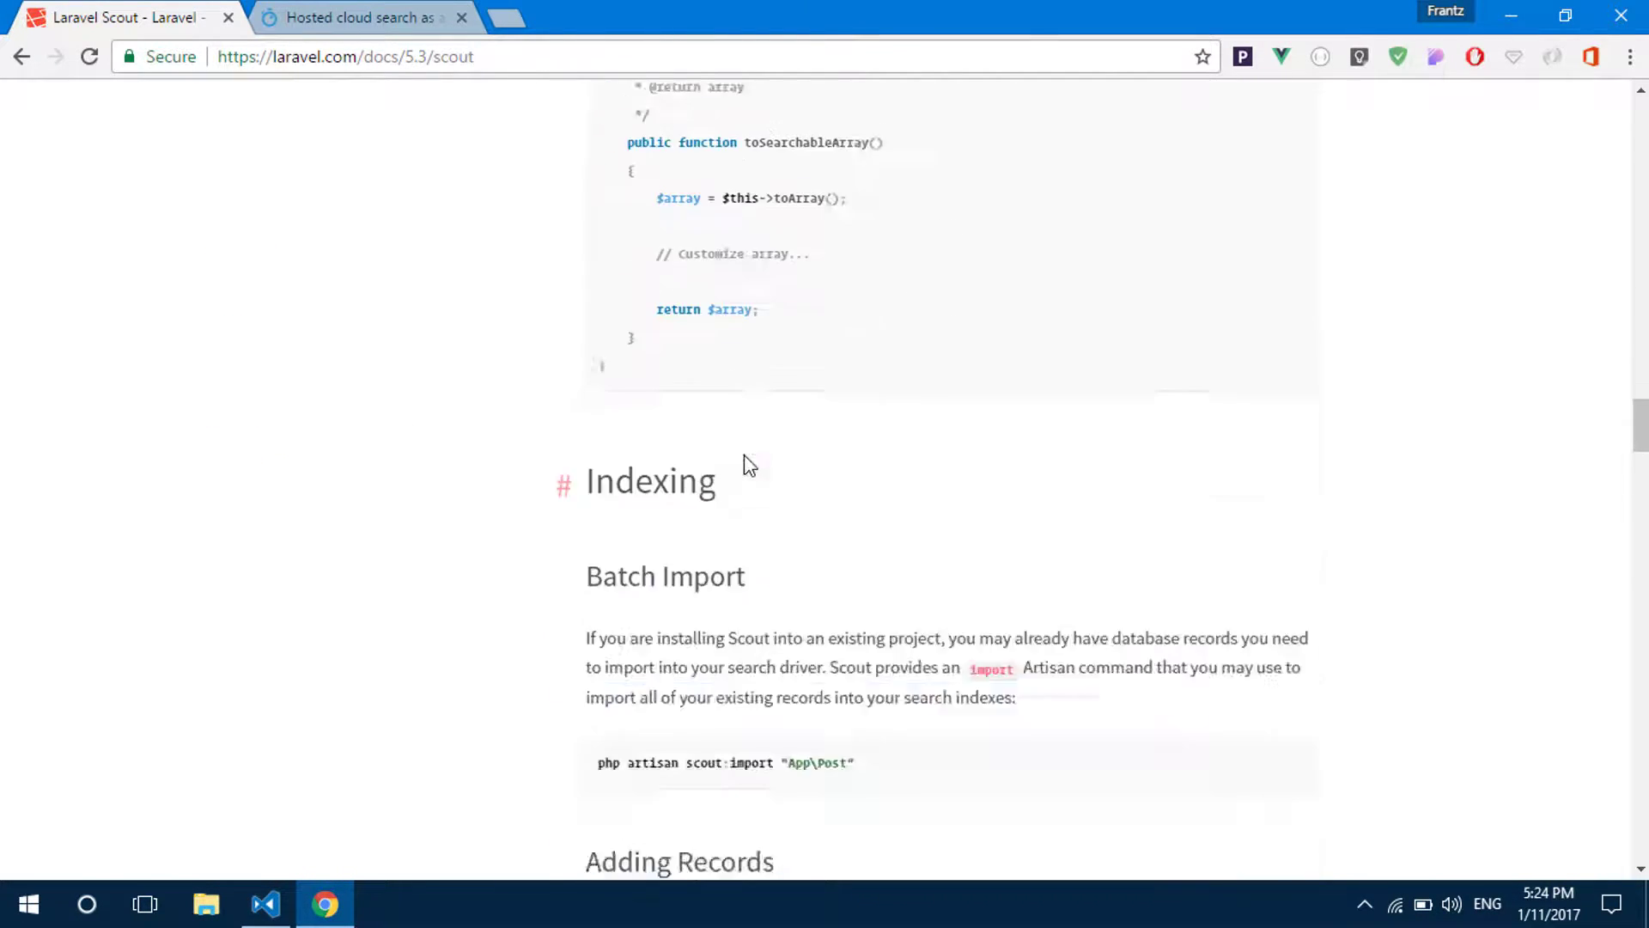
scroll(748, 467, "down", 4)
scroll(619, 481, "up", 2)
left_click_drag(628, 450, 887, 459)
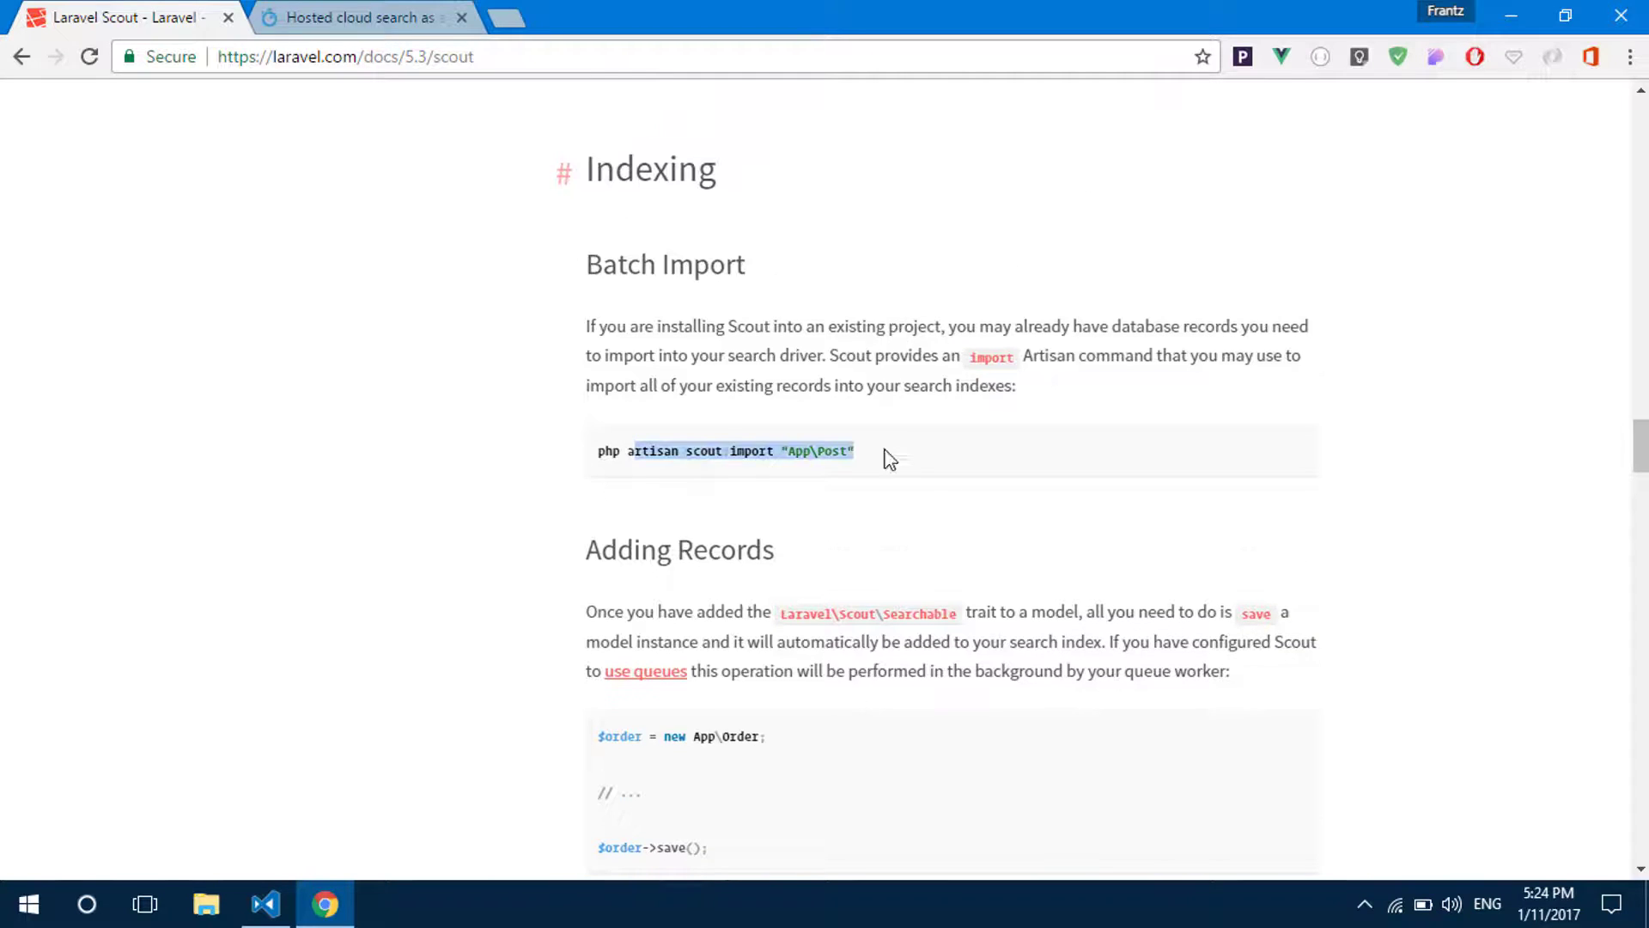
left_click(667, 466)
left_click_drag(599, 455, 680, 454)
left_click(918, 451)
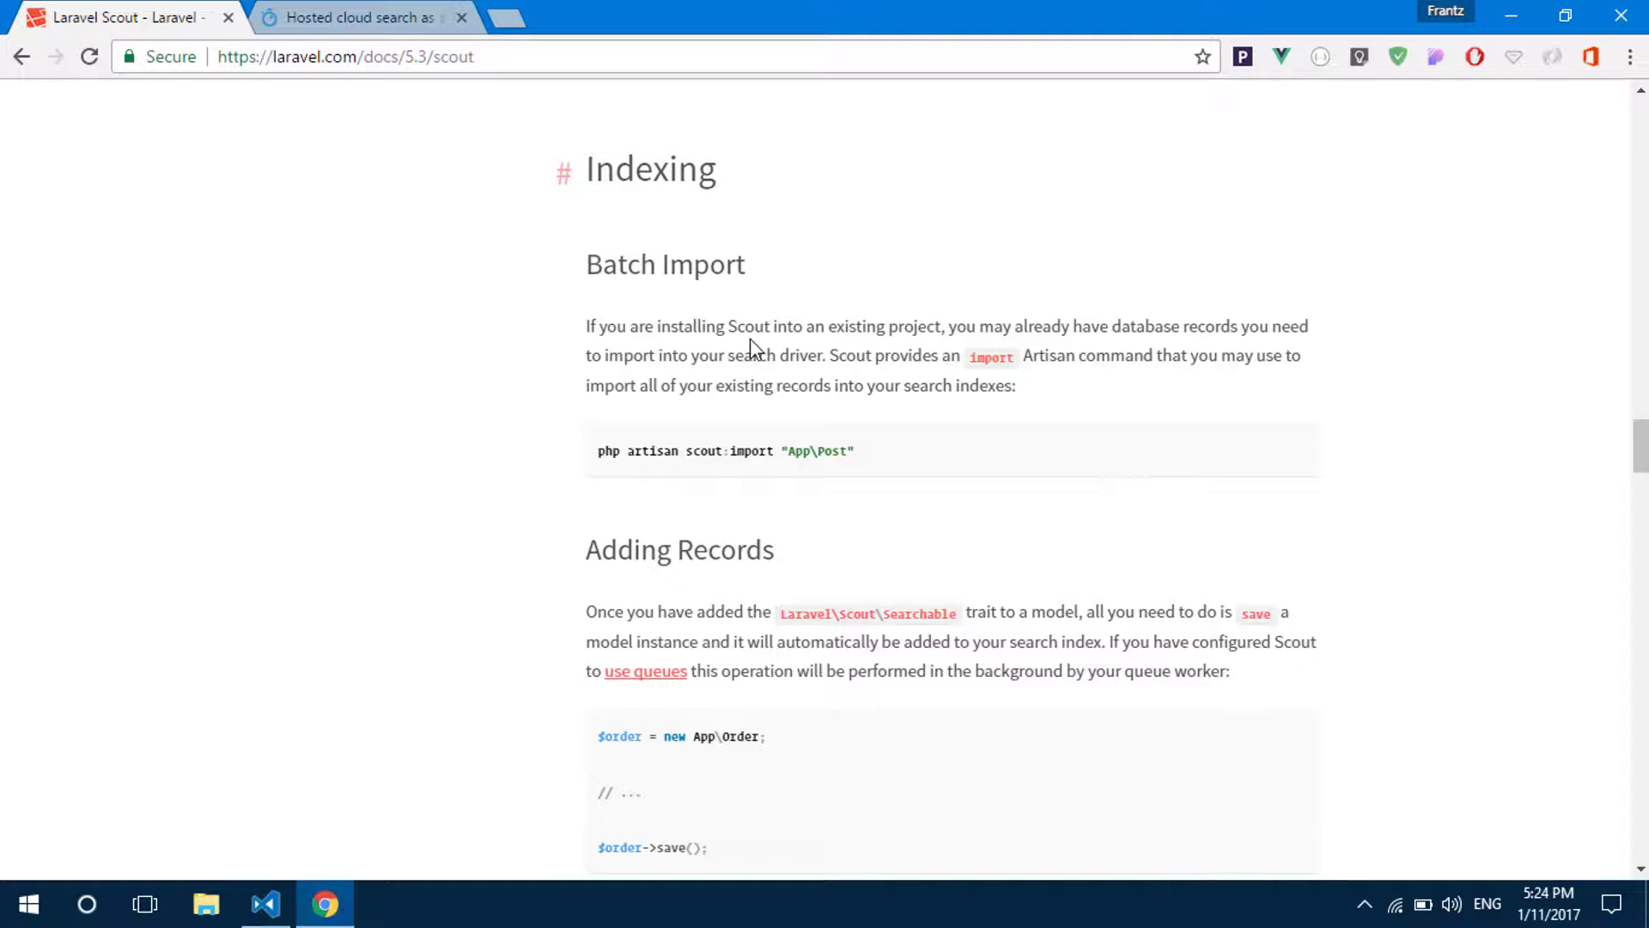
left_click_drag(601, 451, 976, 451)
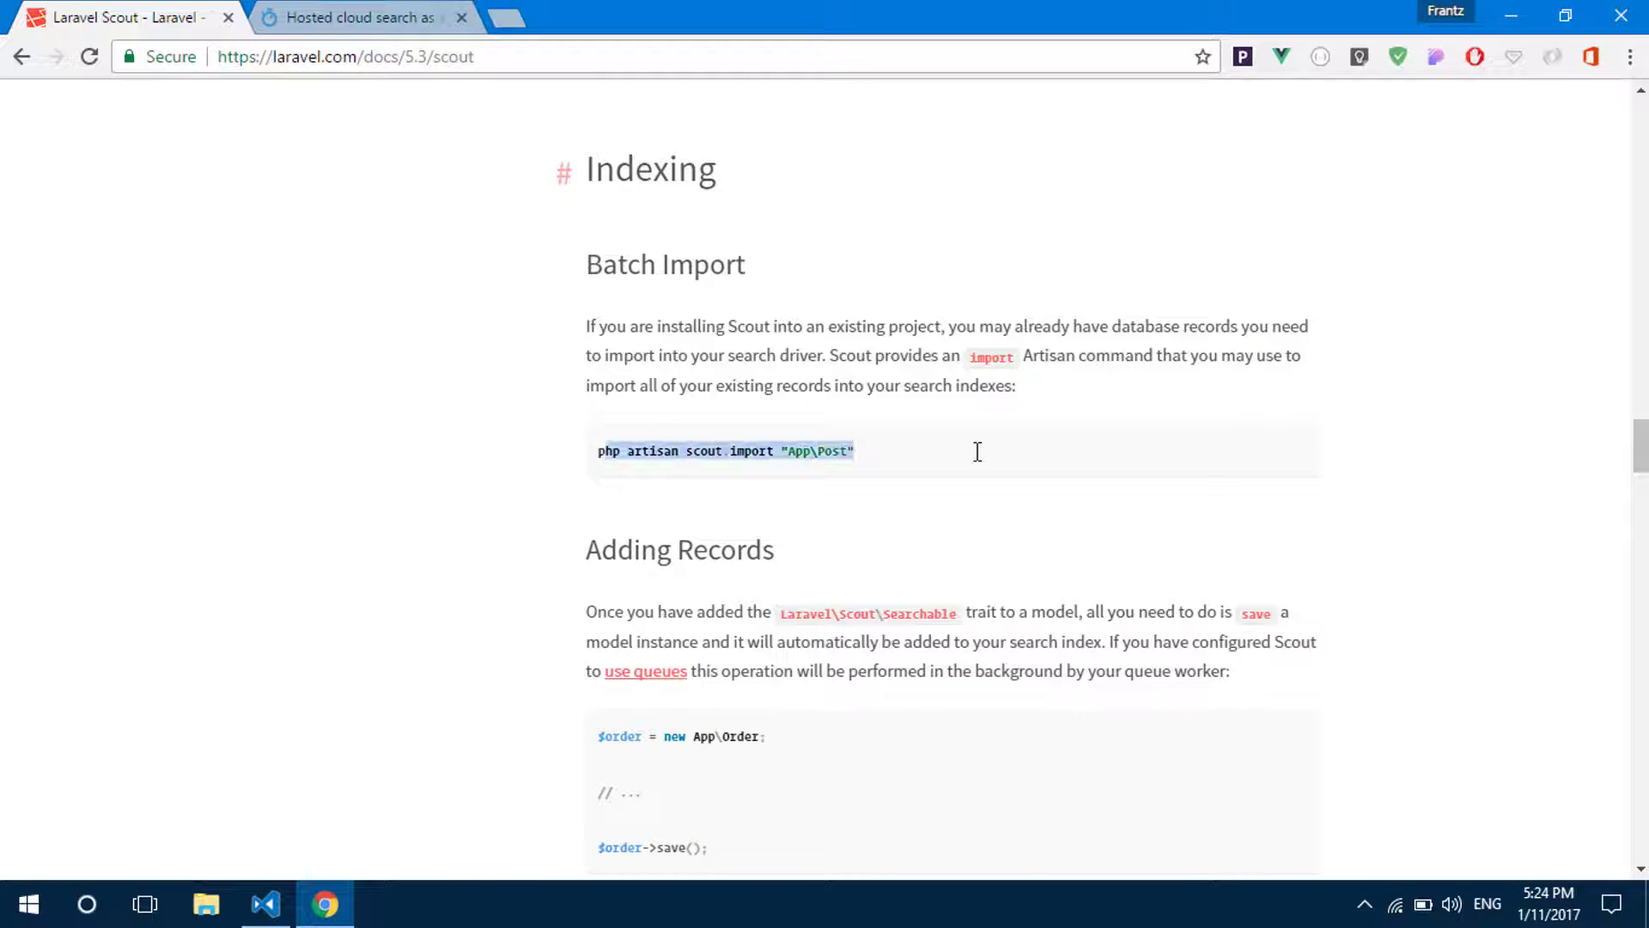
left_click(693, 487)
left_click_drag(598, 473, 876, 461)
left_click(426, 12)
left_click(175, 12)
scroll(427, 200, "up", 1)
left_click(696, 475)
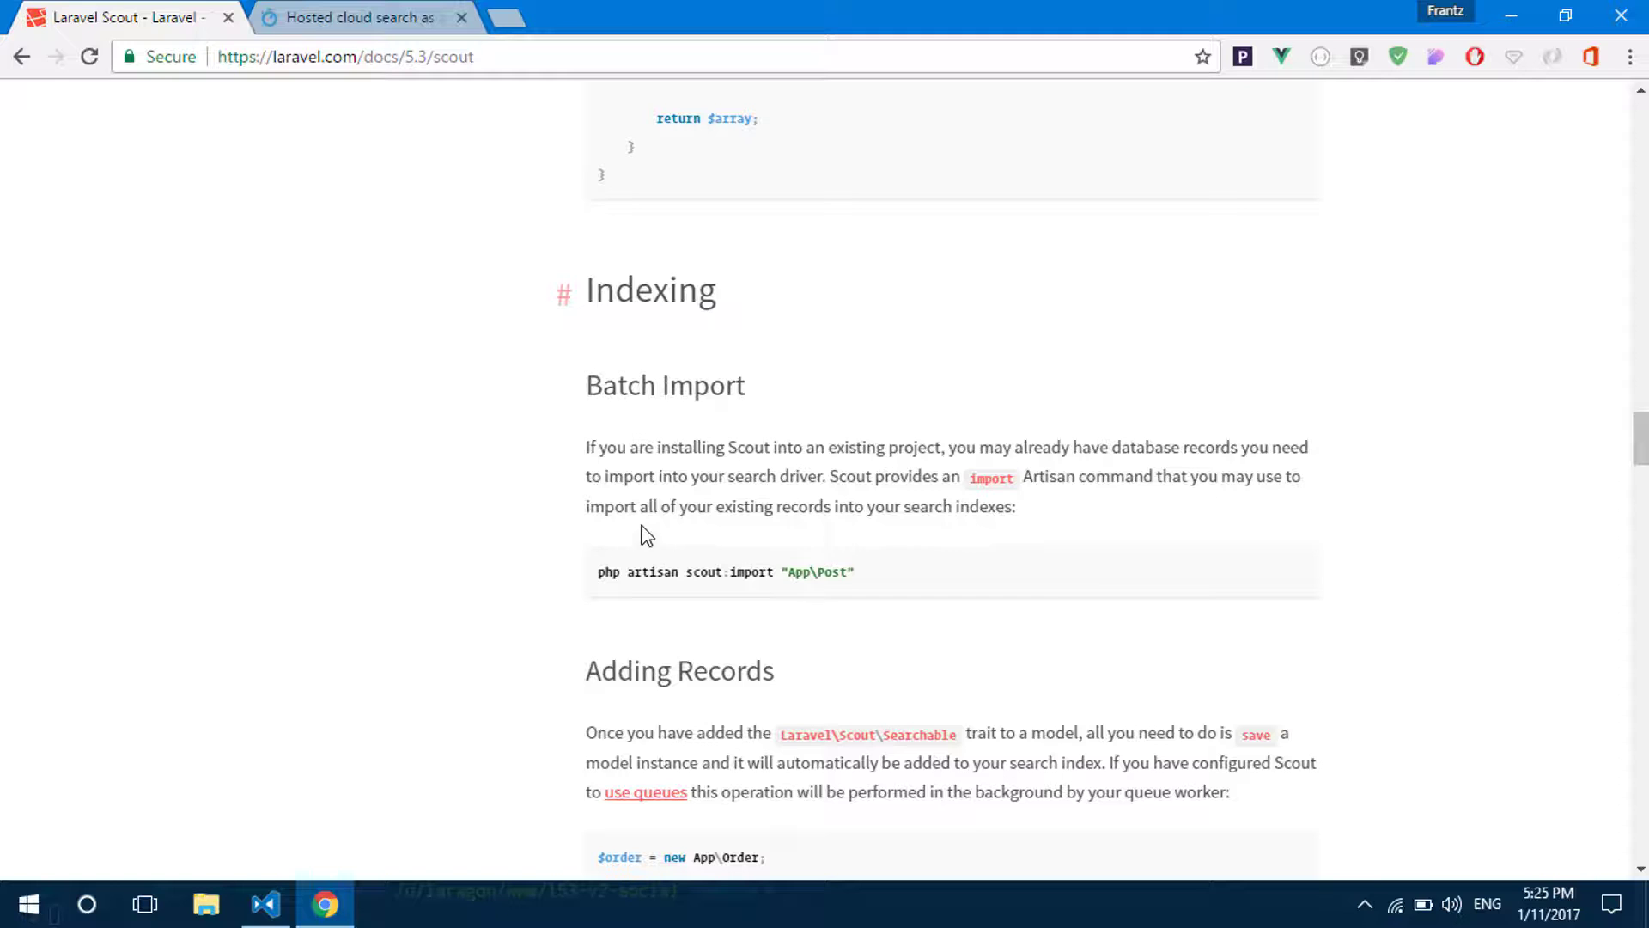
triple_click(762, 571)
left_click(681, 476)
Step: Run 'php artisan' and enlarge the terminal to show scout:flush and scout:import
key("alt+Tab")
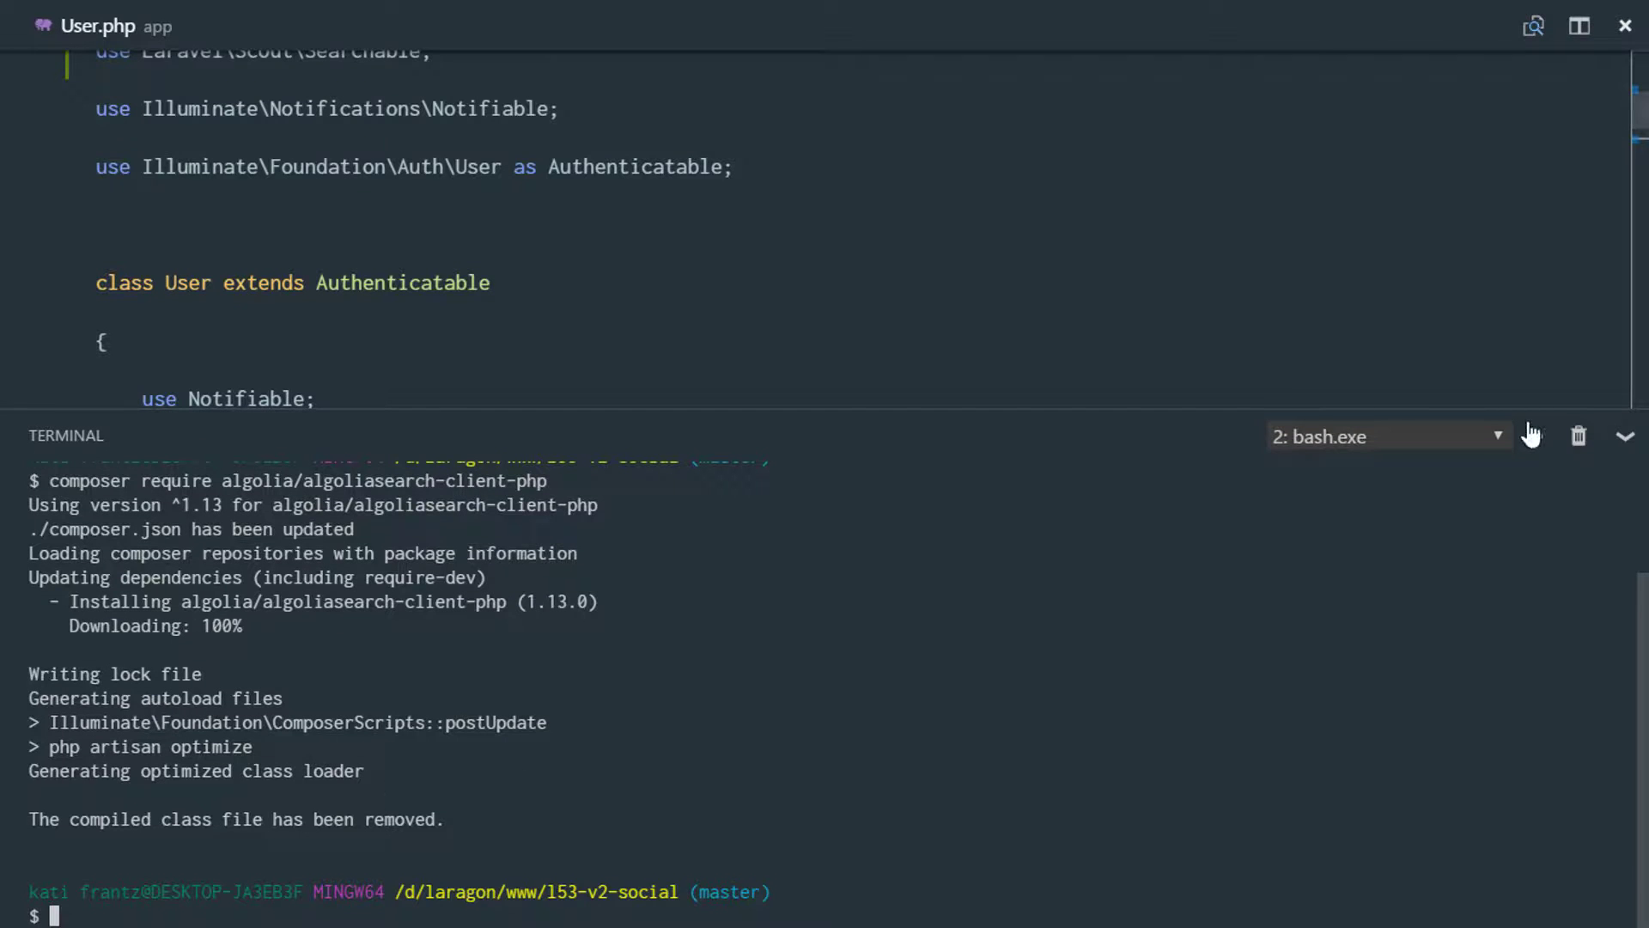
type("clear")
key("Return")
key("alt+Tab")
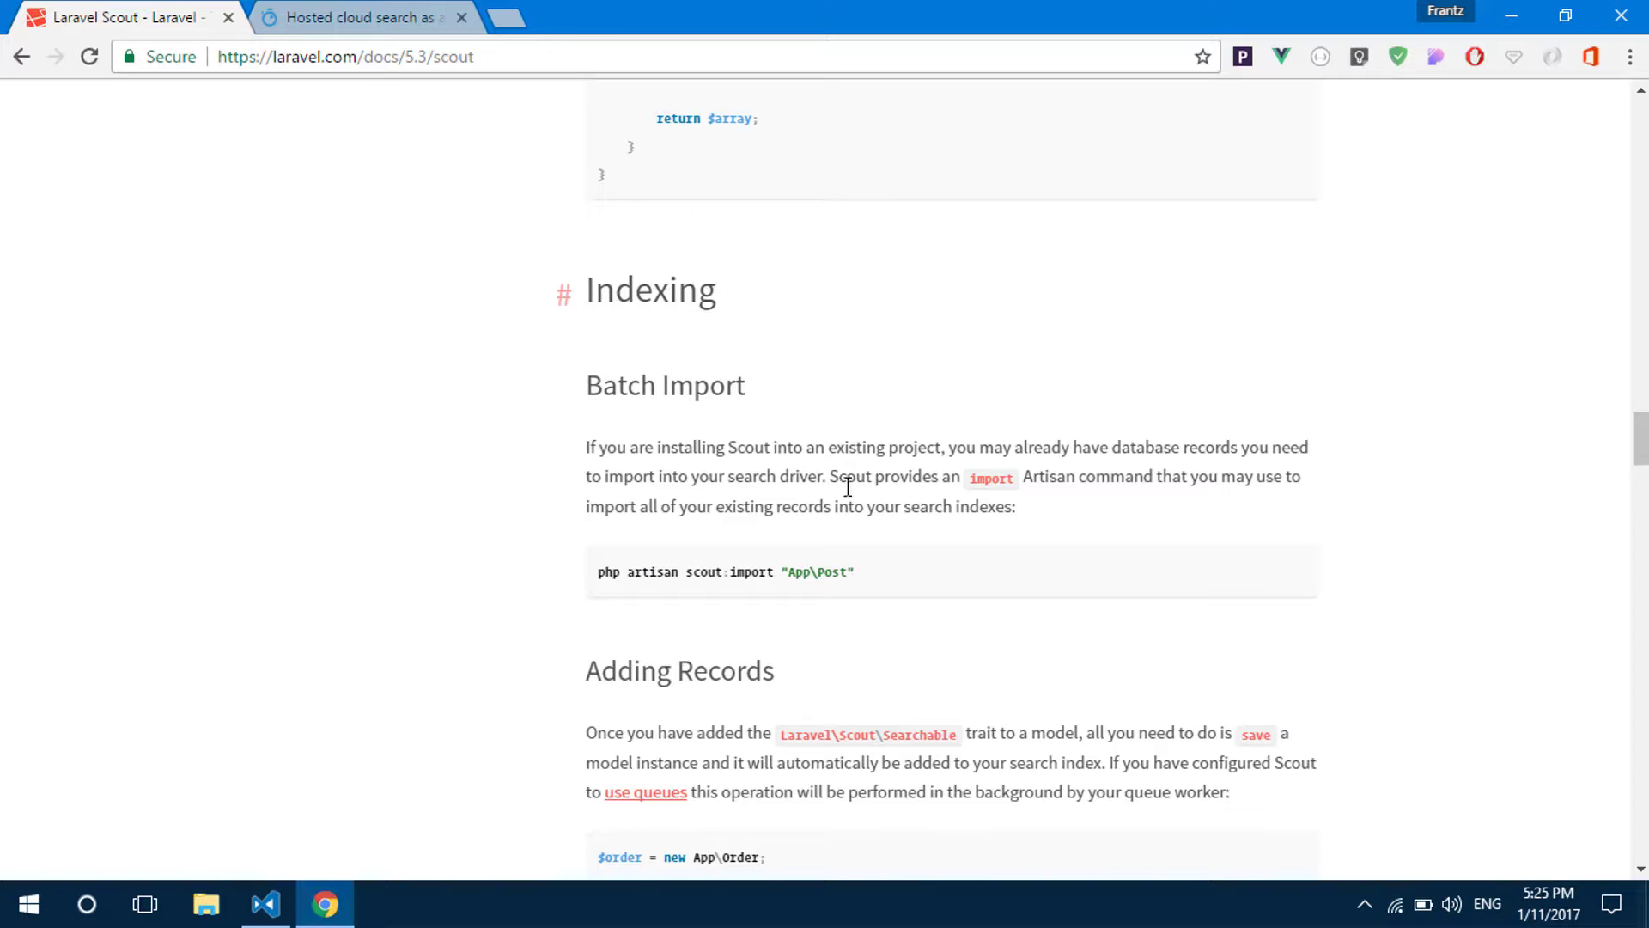
left_click_drag(903, 583, 375, 577)
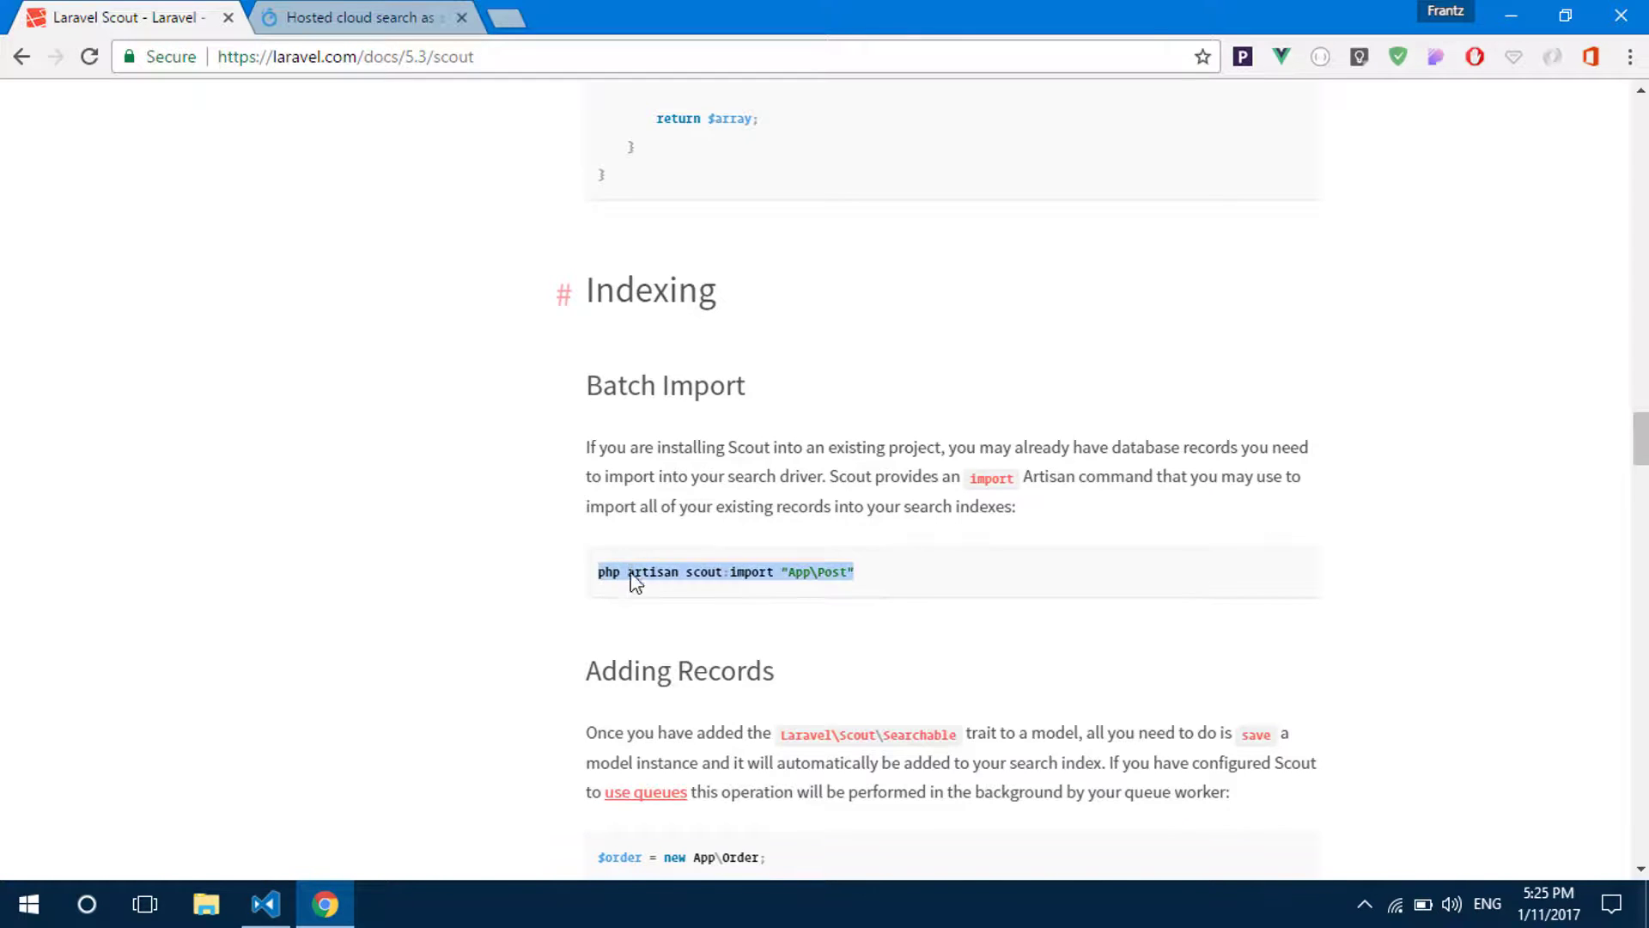
key("alt+Tab")
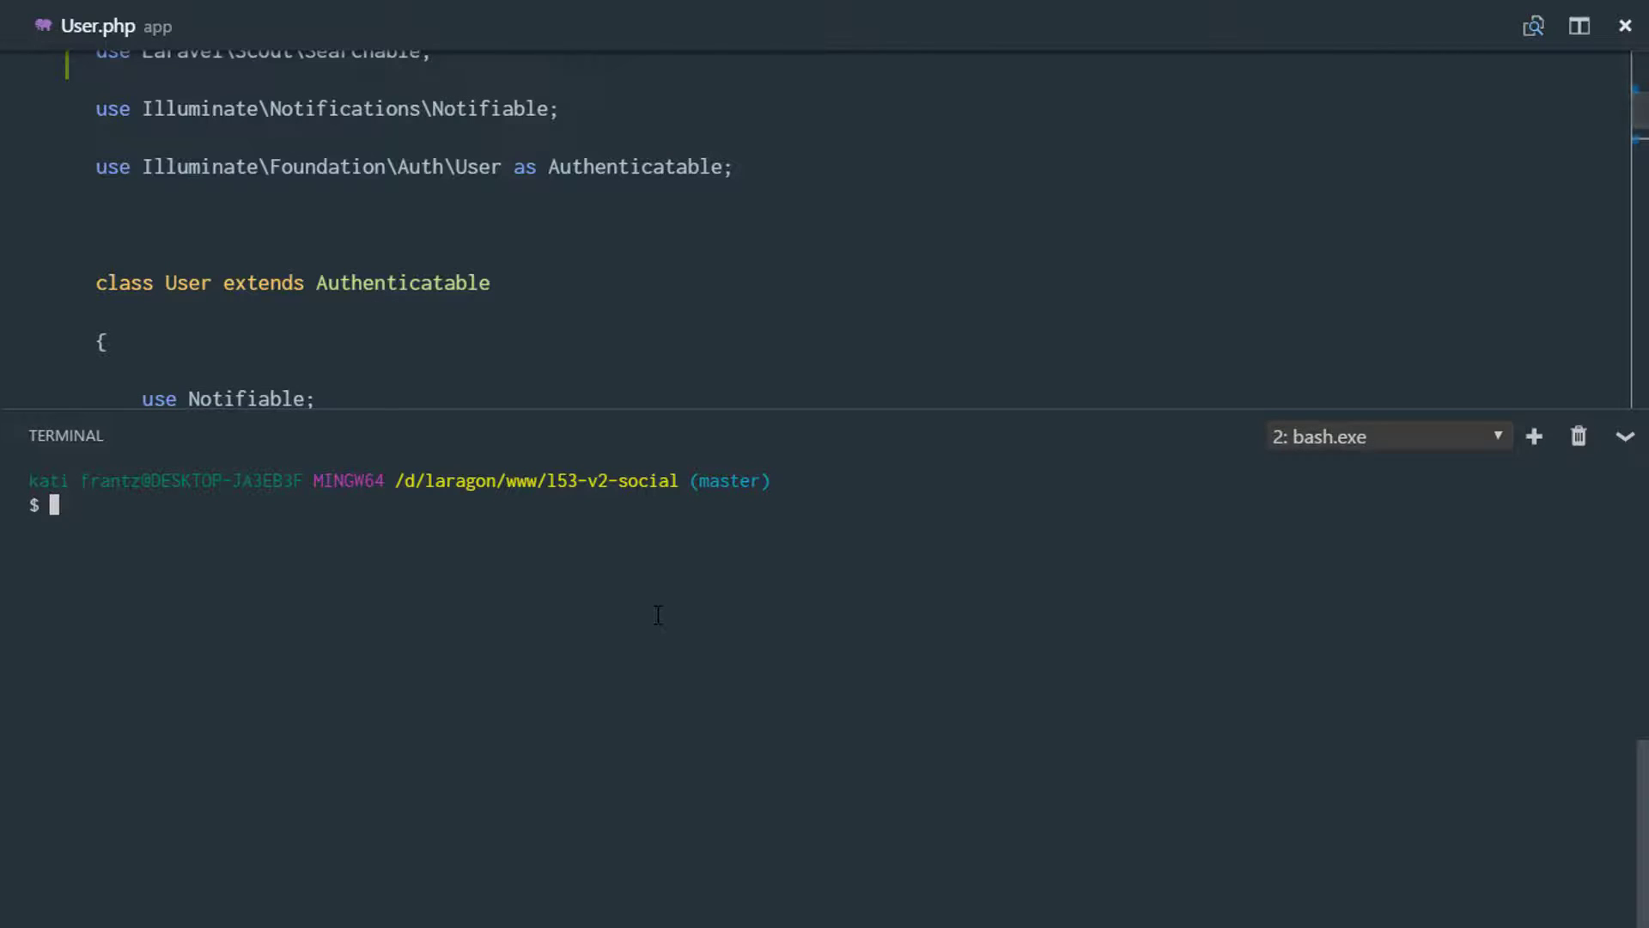
type("php arti")
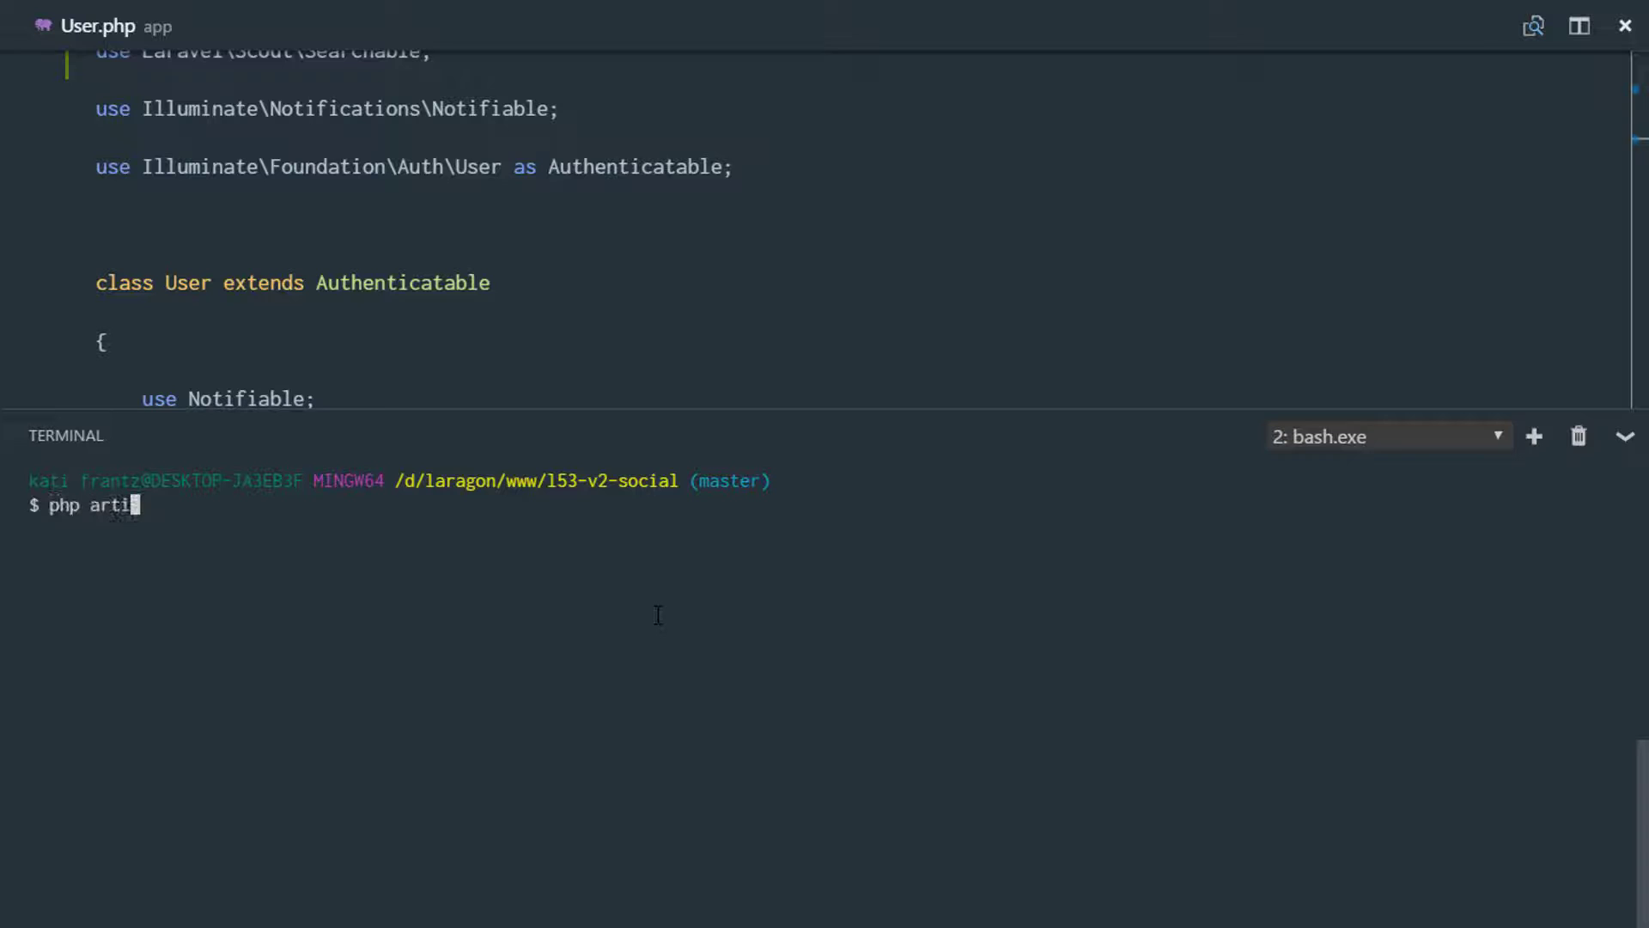
type("san")
key("Return")
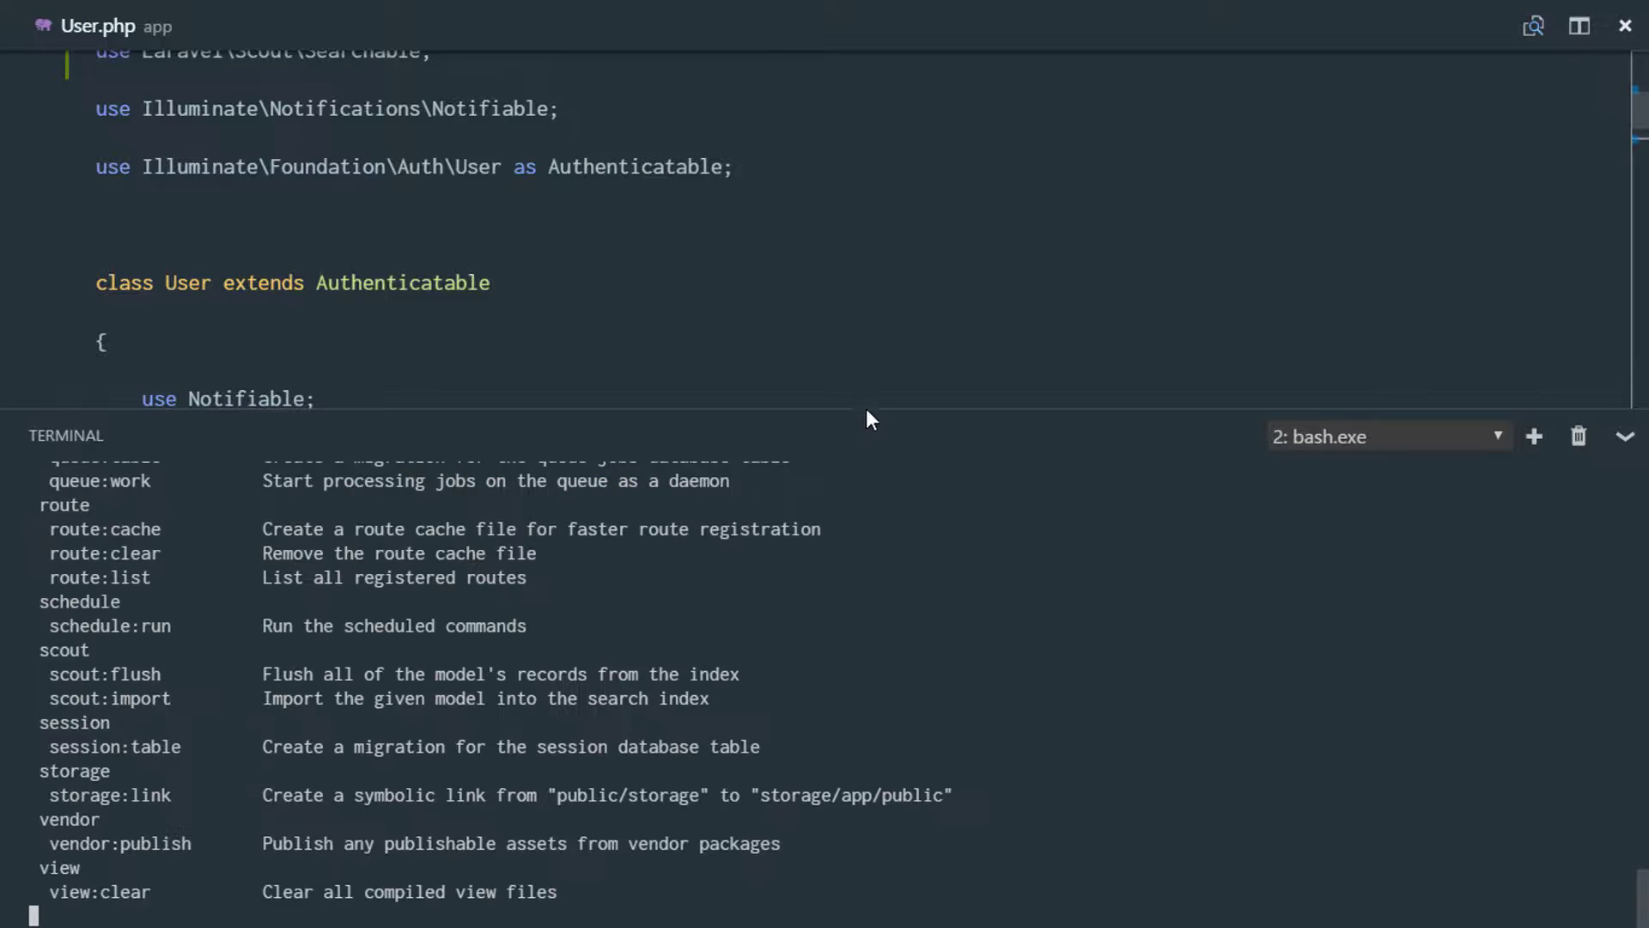
left_click_drag(866, 409, 857, 216)
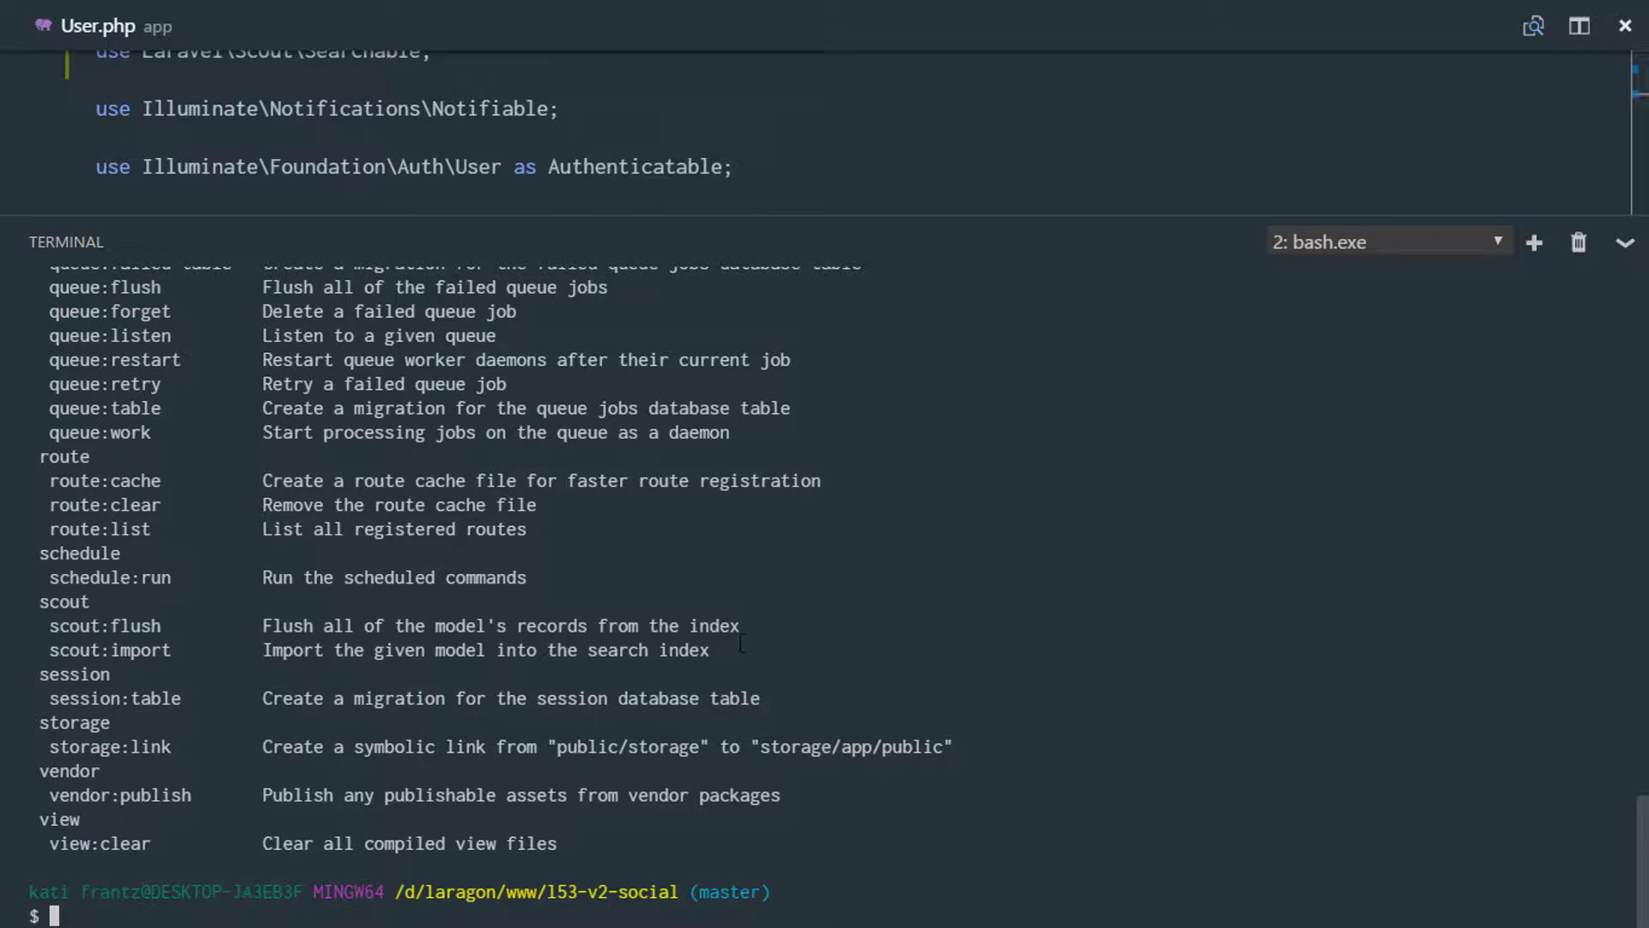
type("clear")
Step: Run 'php artisan scout:import "App\User"' and clear the terminal afterwards
key("Return")
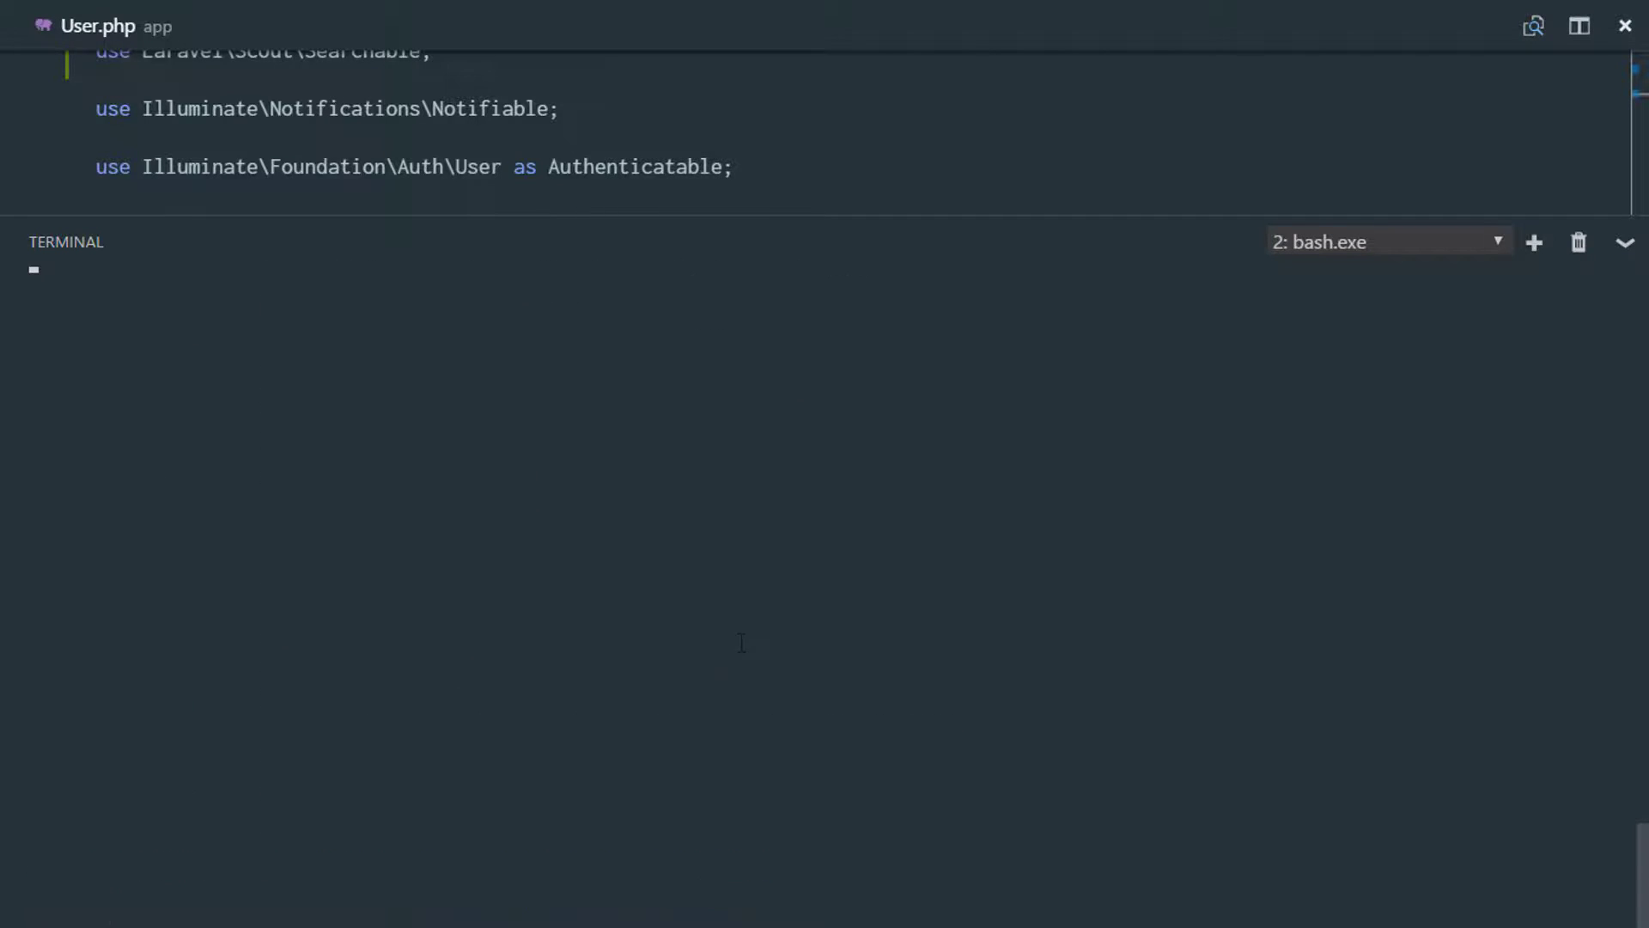
right_click(175, 304)
left_click(269, 393)
type("php a")
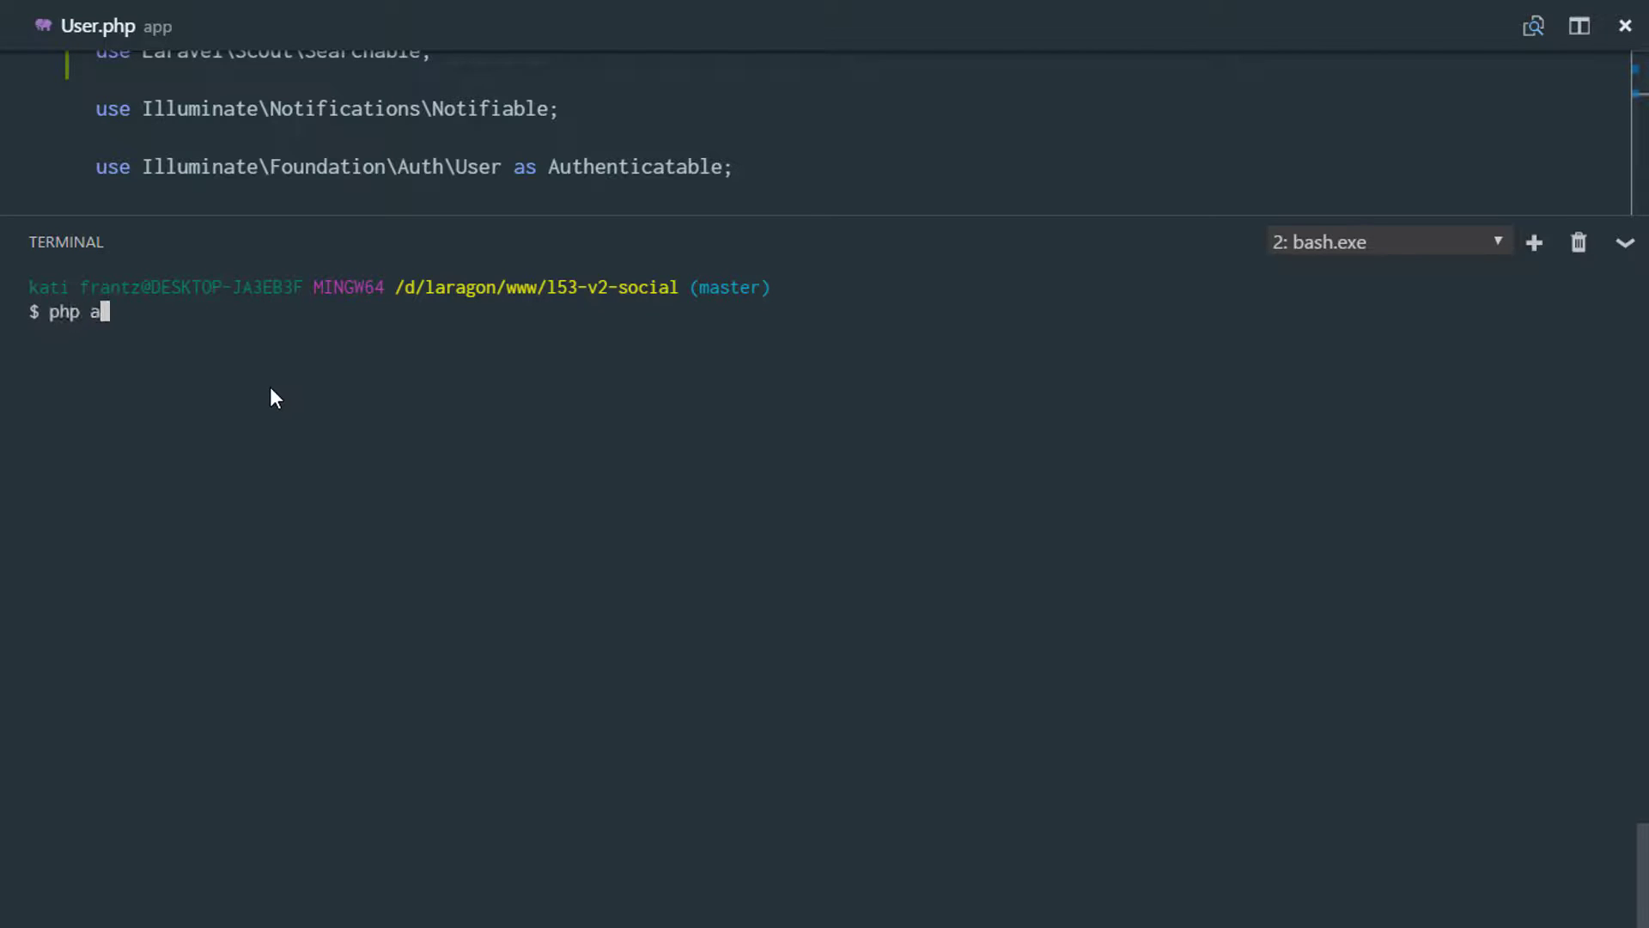
type("rtisan scout:")
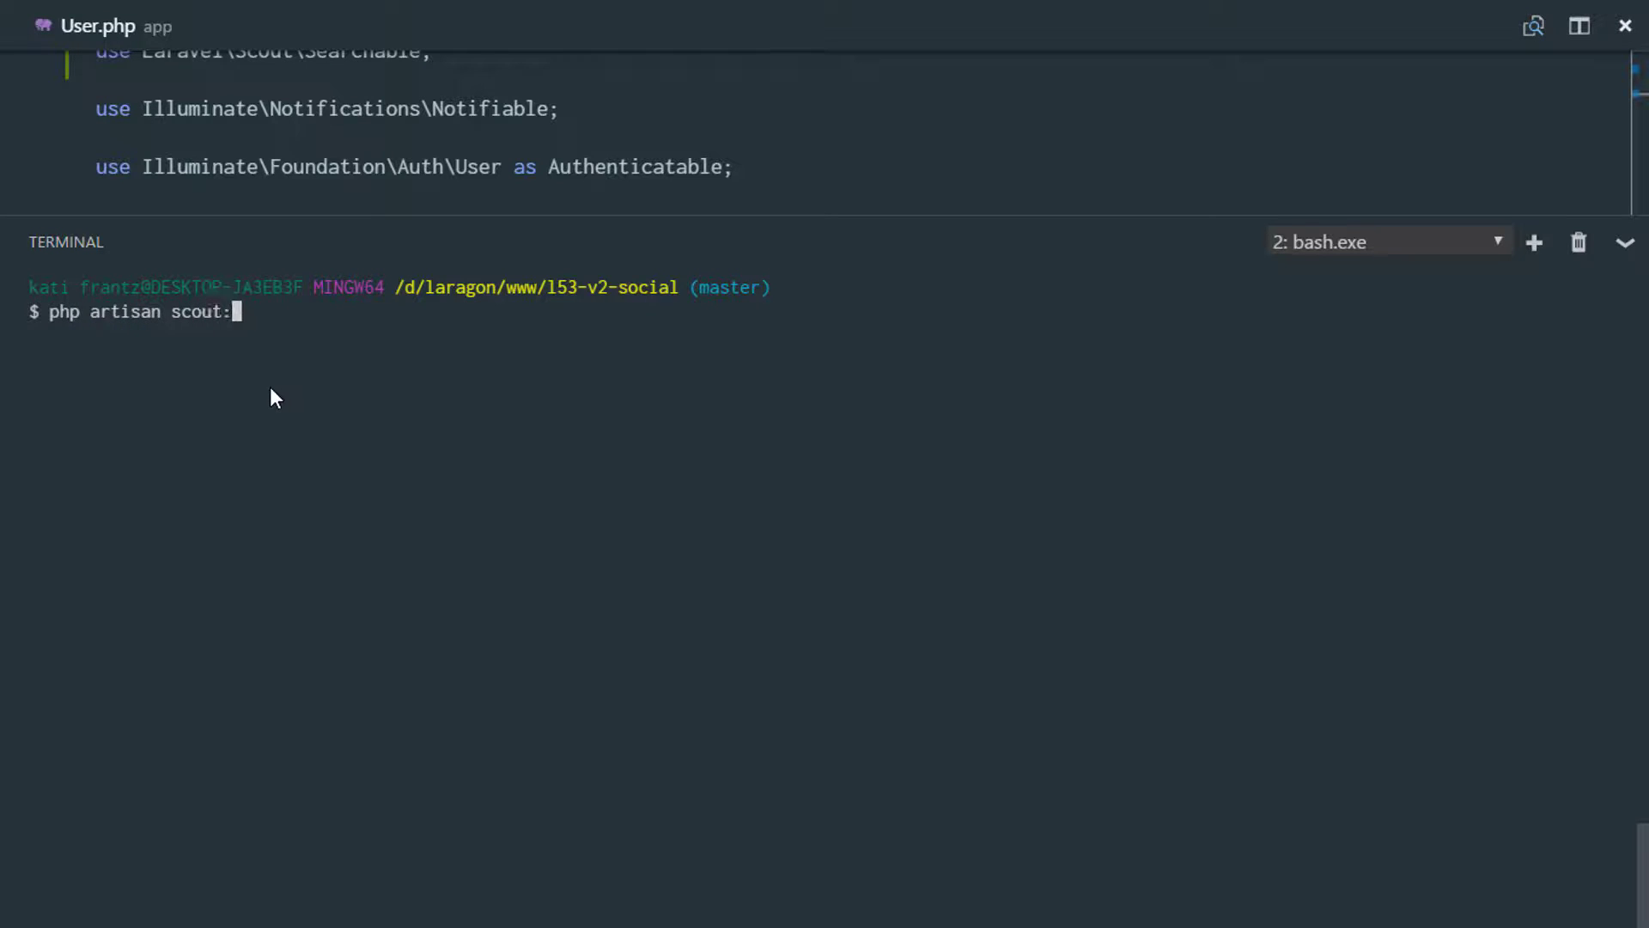
type("import \"Ap")
type("p\\User\"")
key("Return")
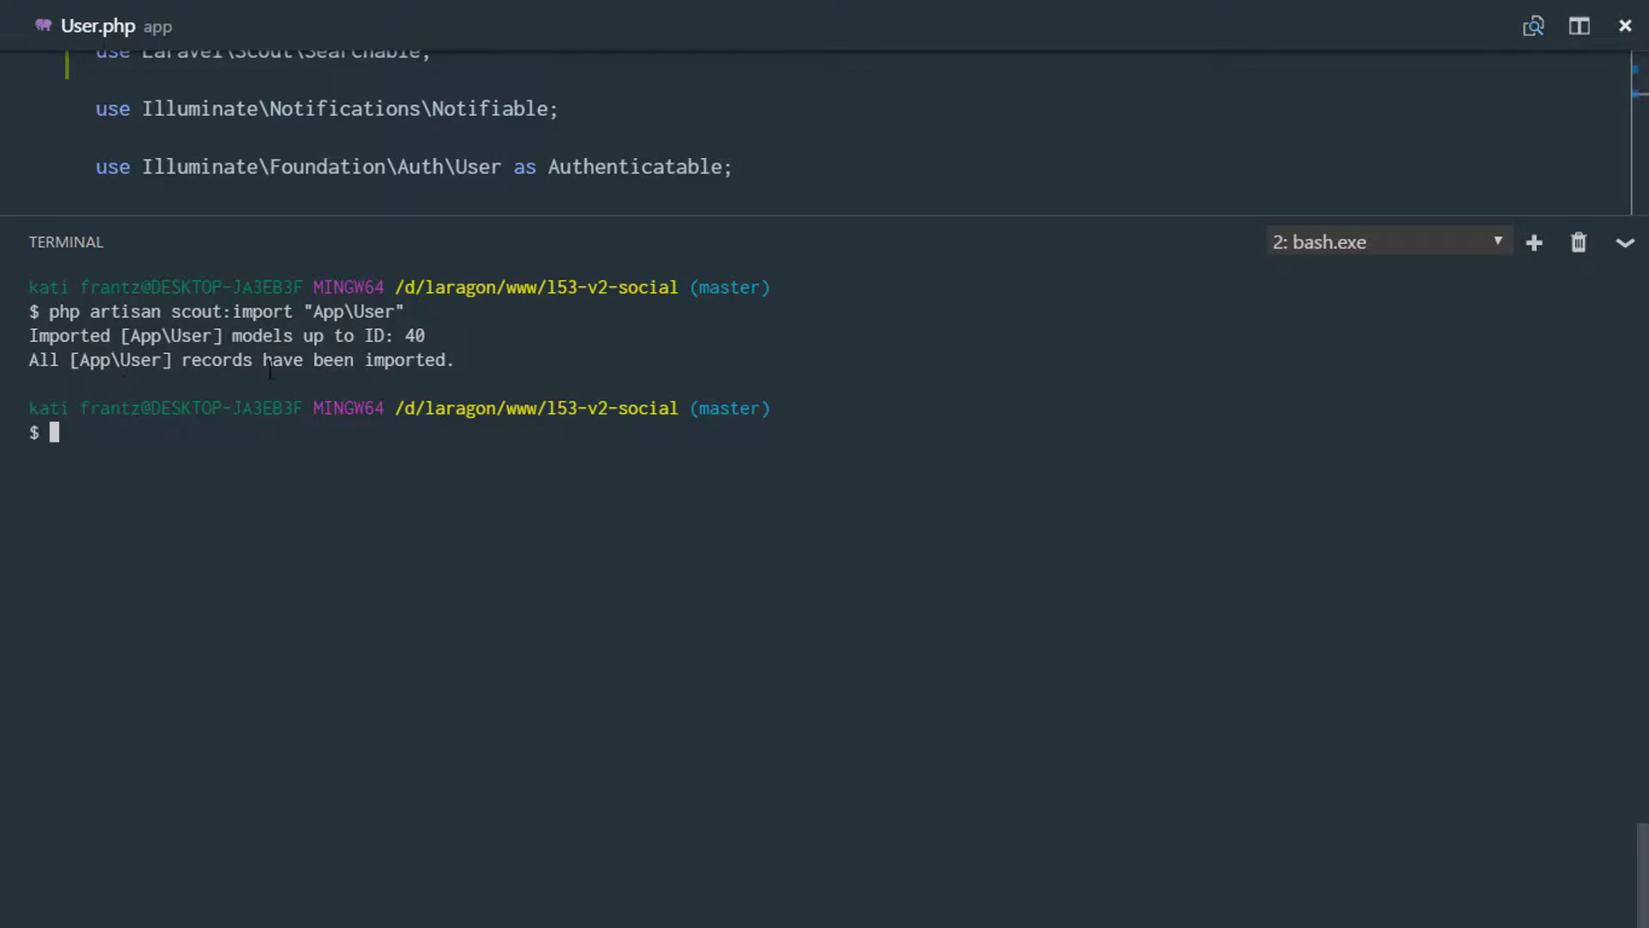
type("cle")
type("ar")
key("Return")
key("alt+Tab")
Step: Open the Algolia users index showing its 40 imported records and search for 'coleman'
left_click(474, 10)
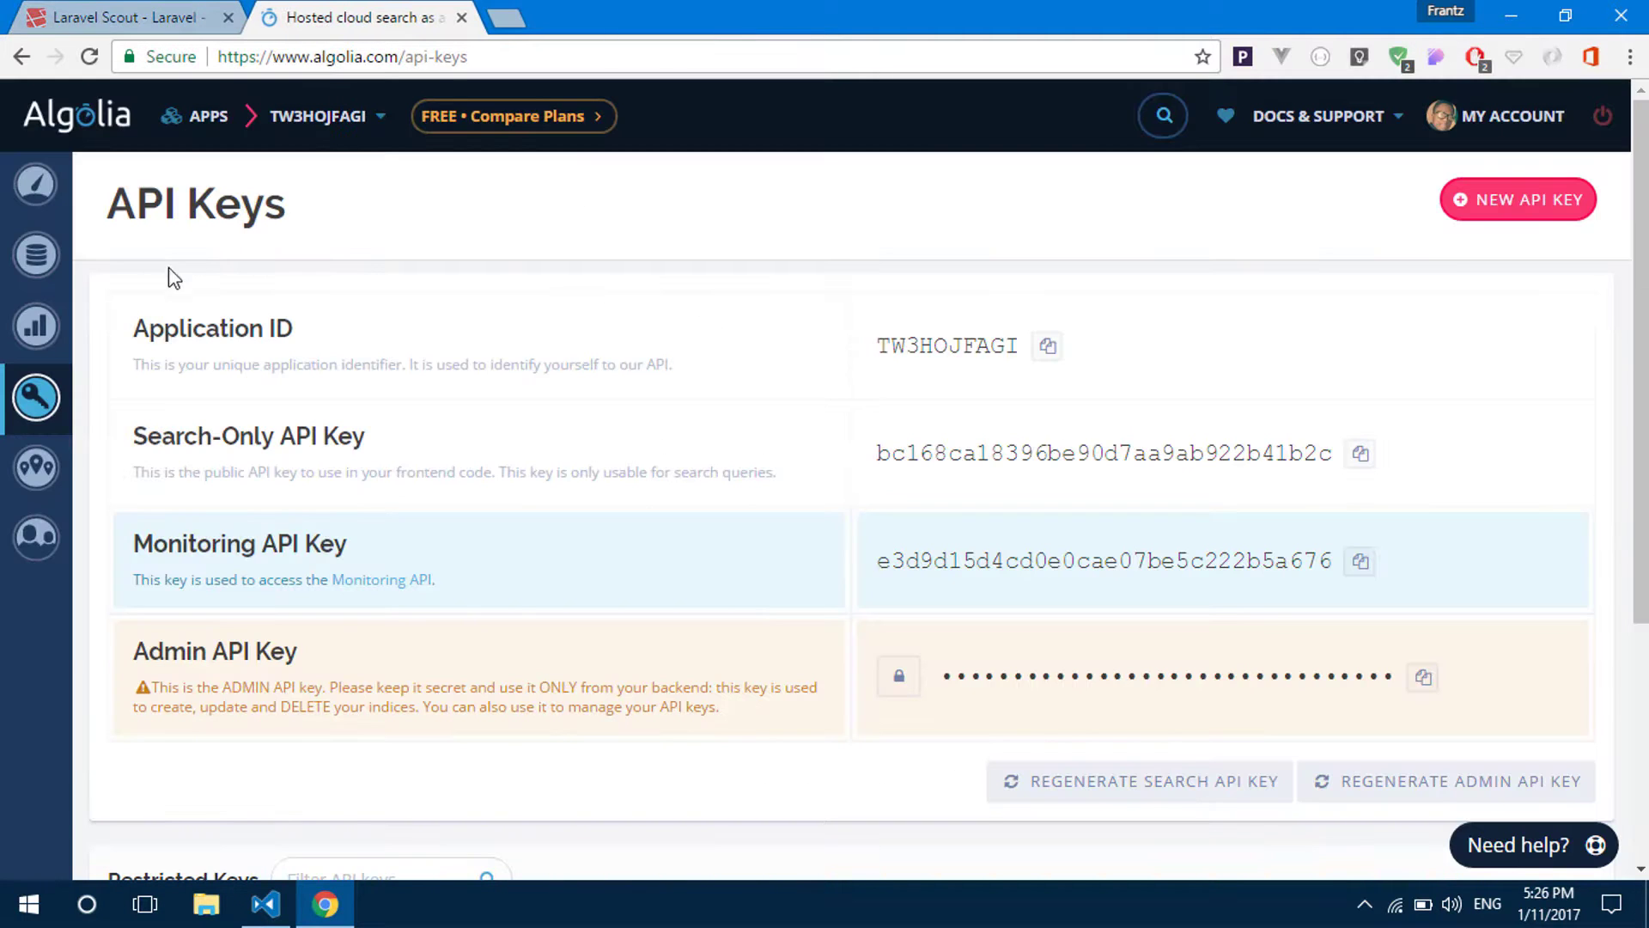
key("alt+Tab")
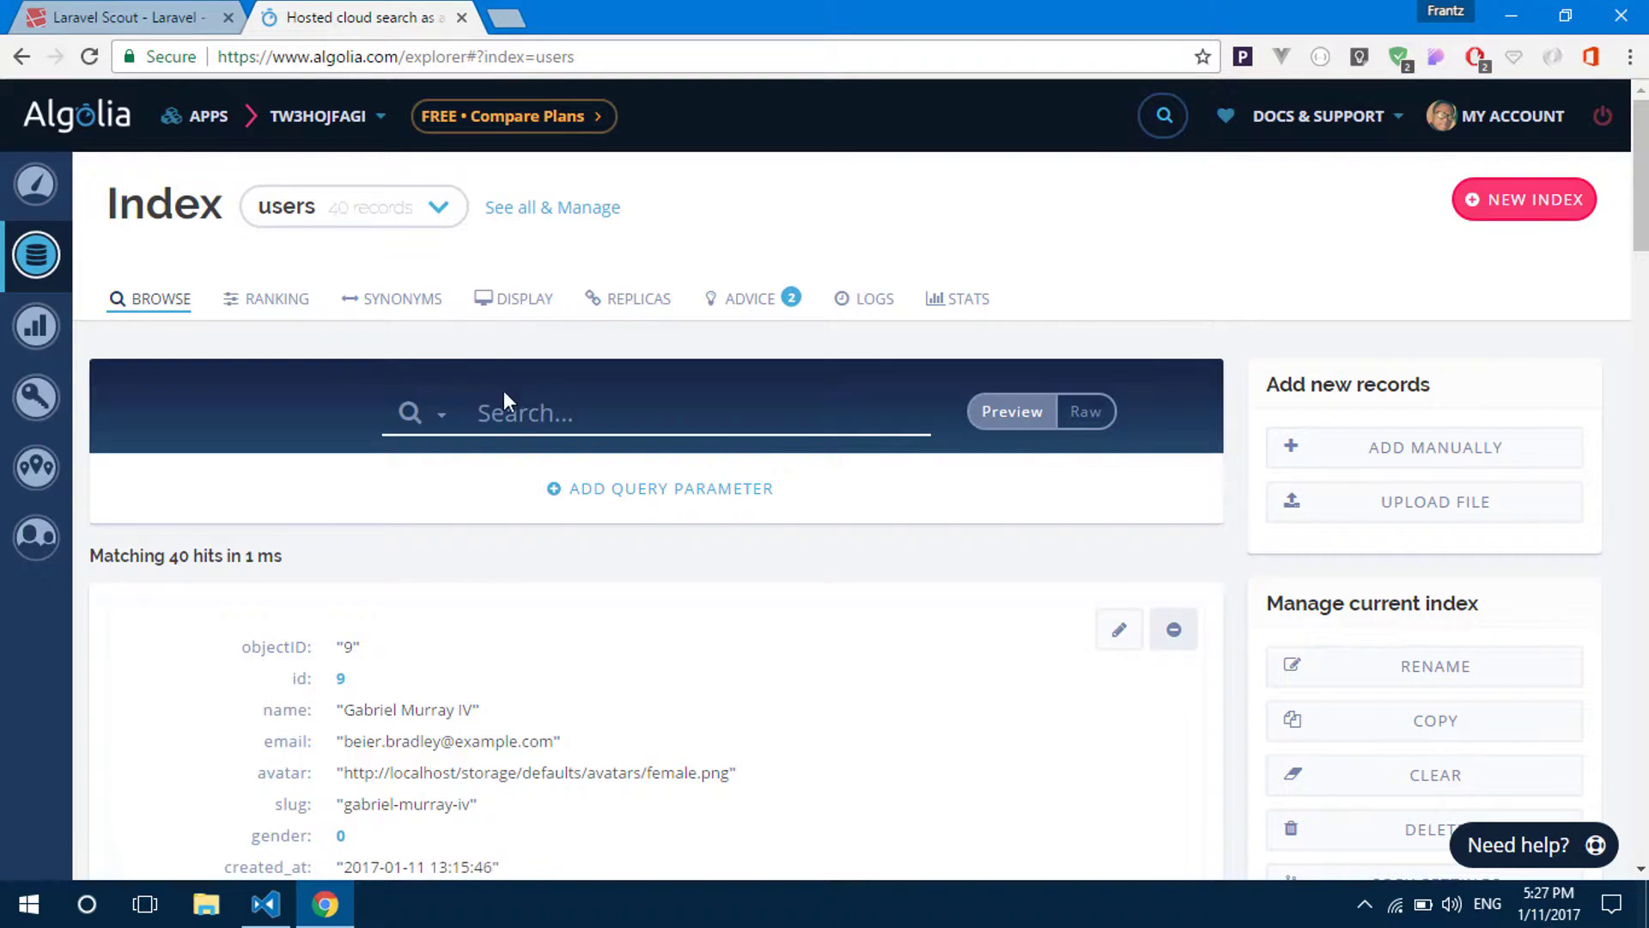
left_click(559, 489)
scroll(317, 412, "down", 5)
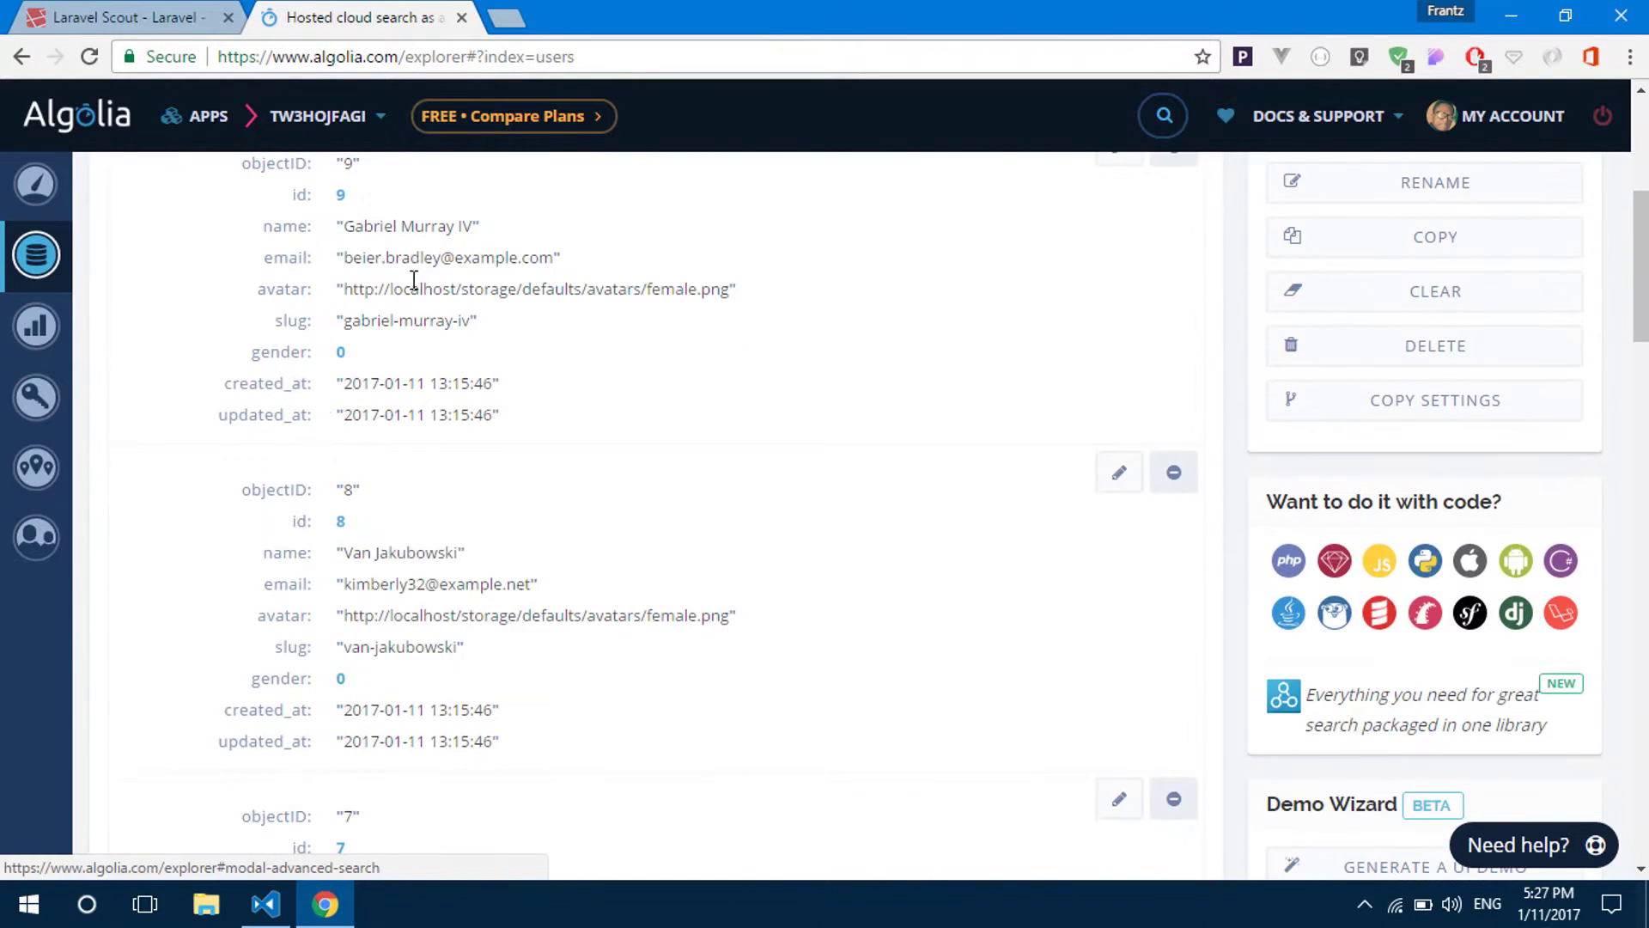
scroll(412, 277, "up", 4)
scroll(412, 469, "down", 3)
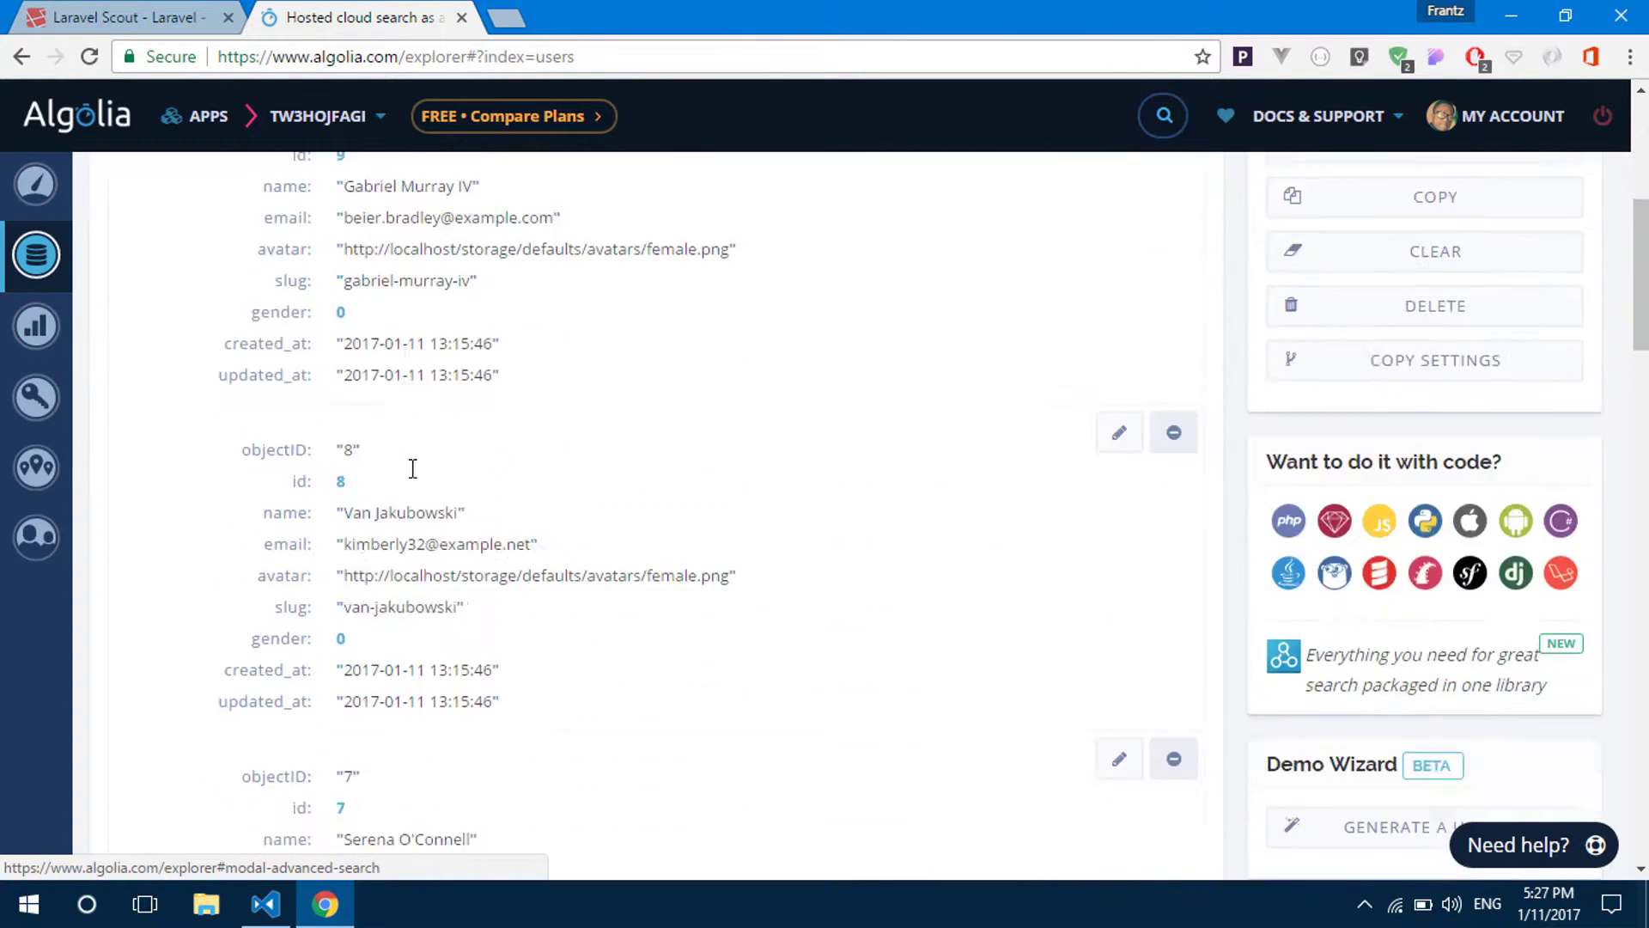
scroll(332, 503, "down", 5)
scroll(507, 550, "down", 4)
scroll(507, 551, "up", 5)
scroll(509, 516, "up", 6)
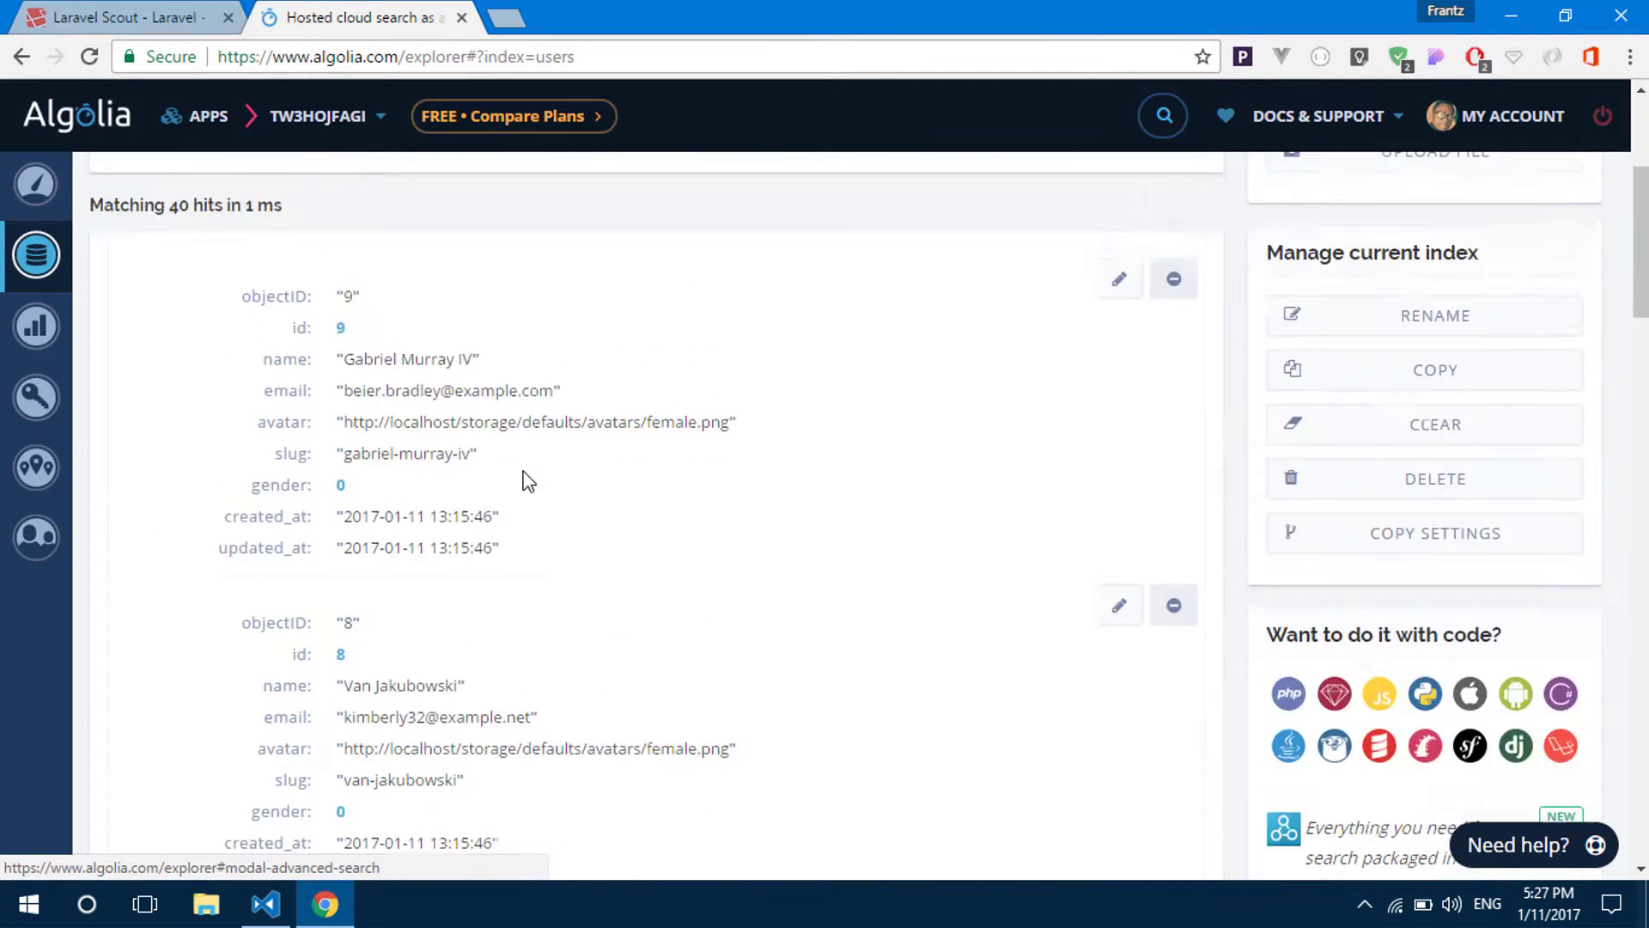
scroll(525, 478, "up", 2)
type("cole")
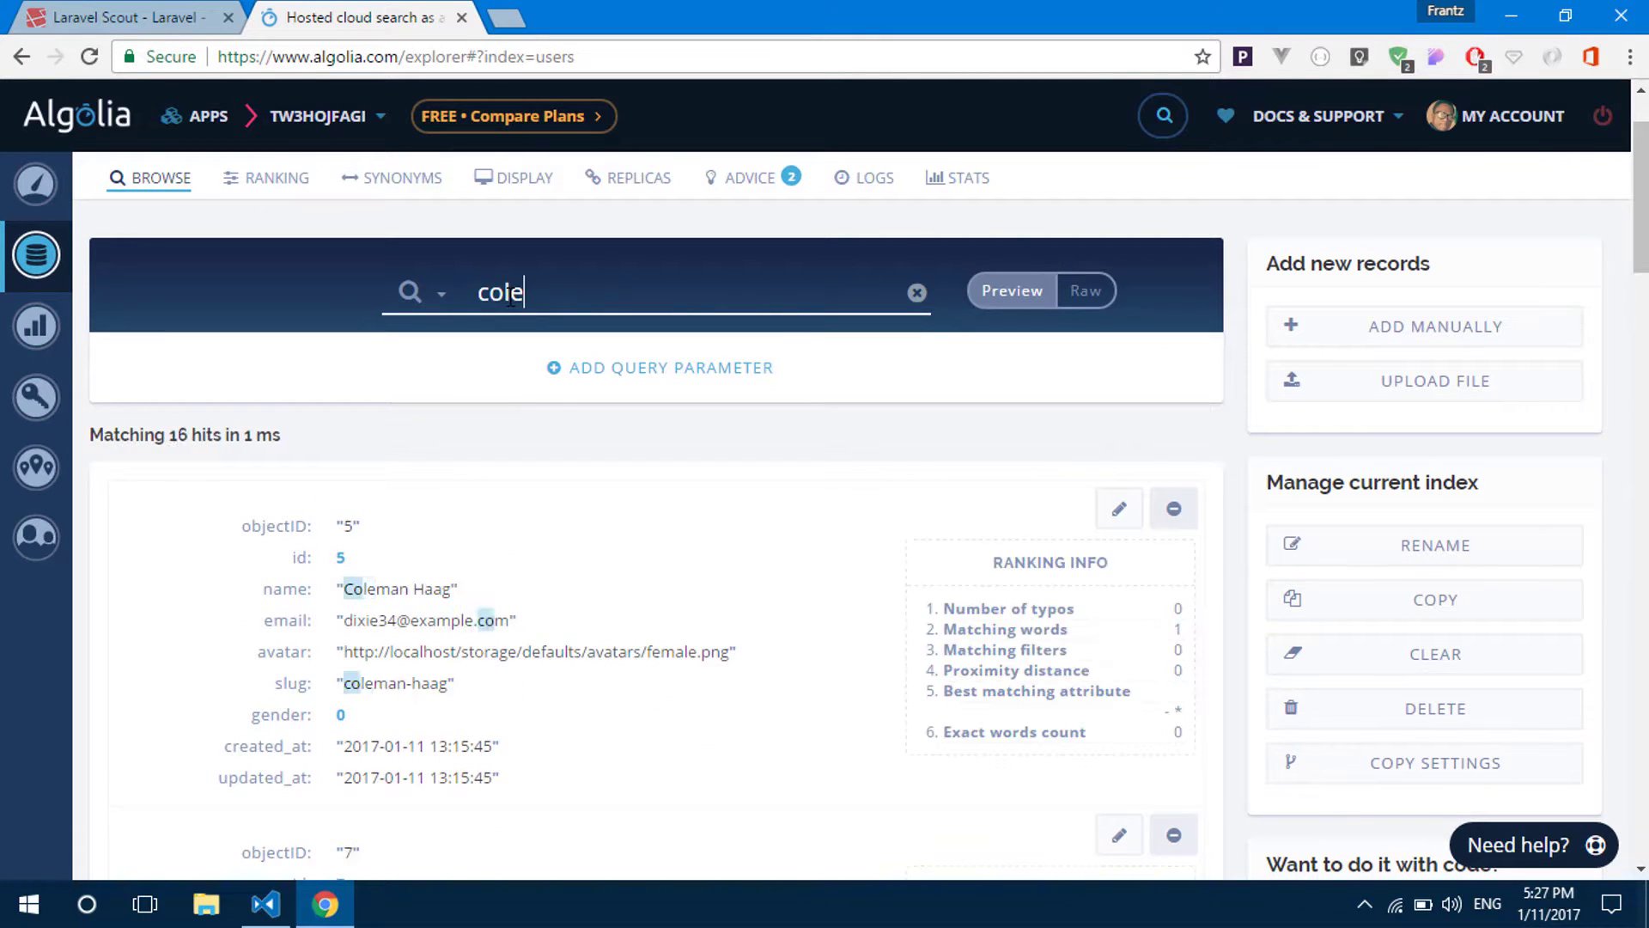
type("man")
scroll(502, 407, "down", 2)
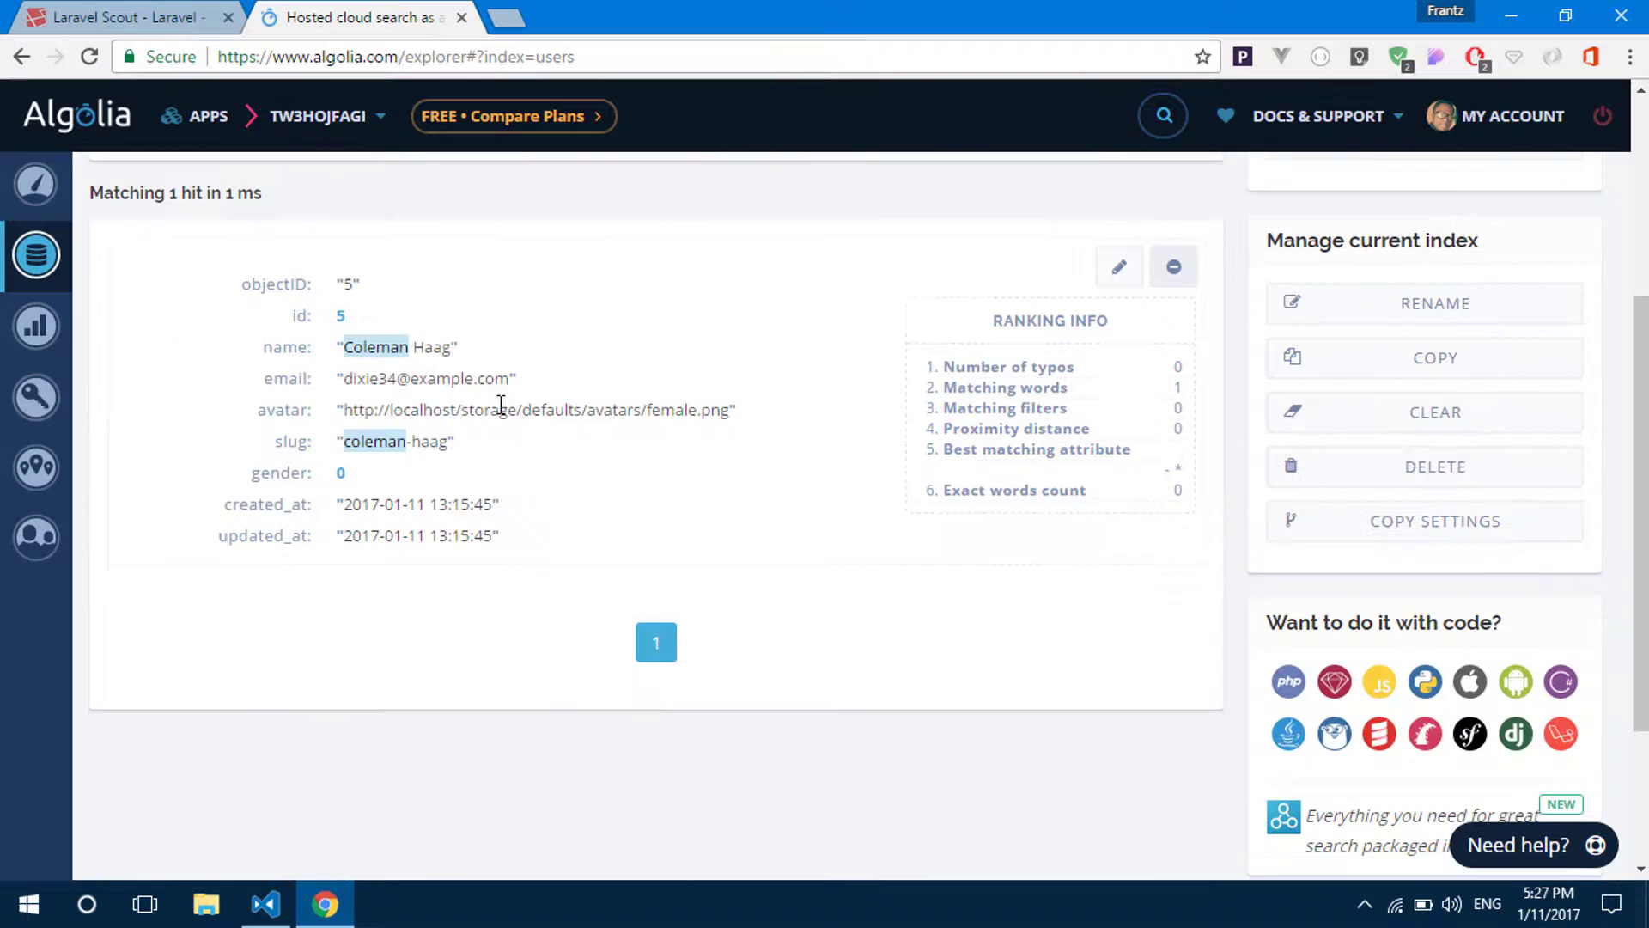
left_click_drag(396, 296, 515, 627)
left_click(517, 626)
scroll(663, 460, "up", 3)
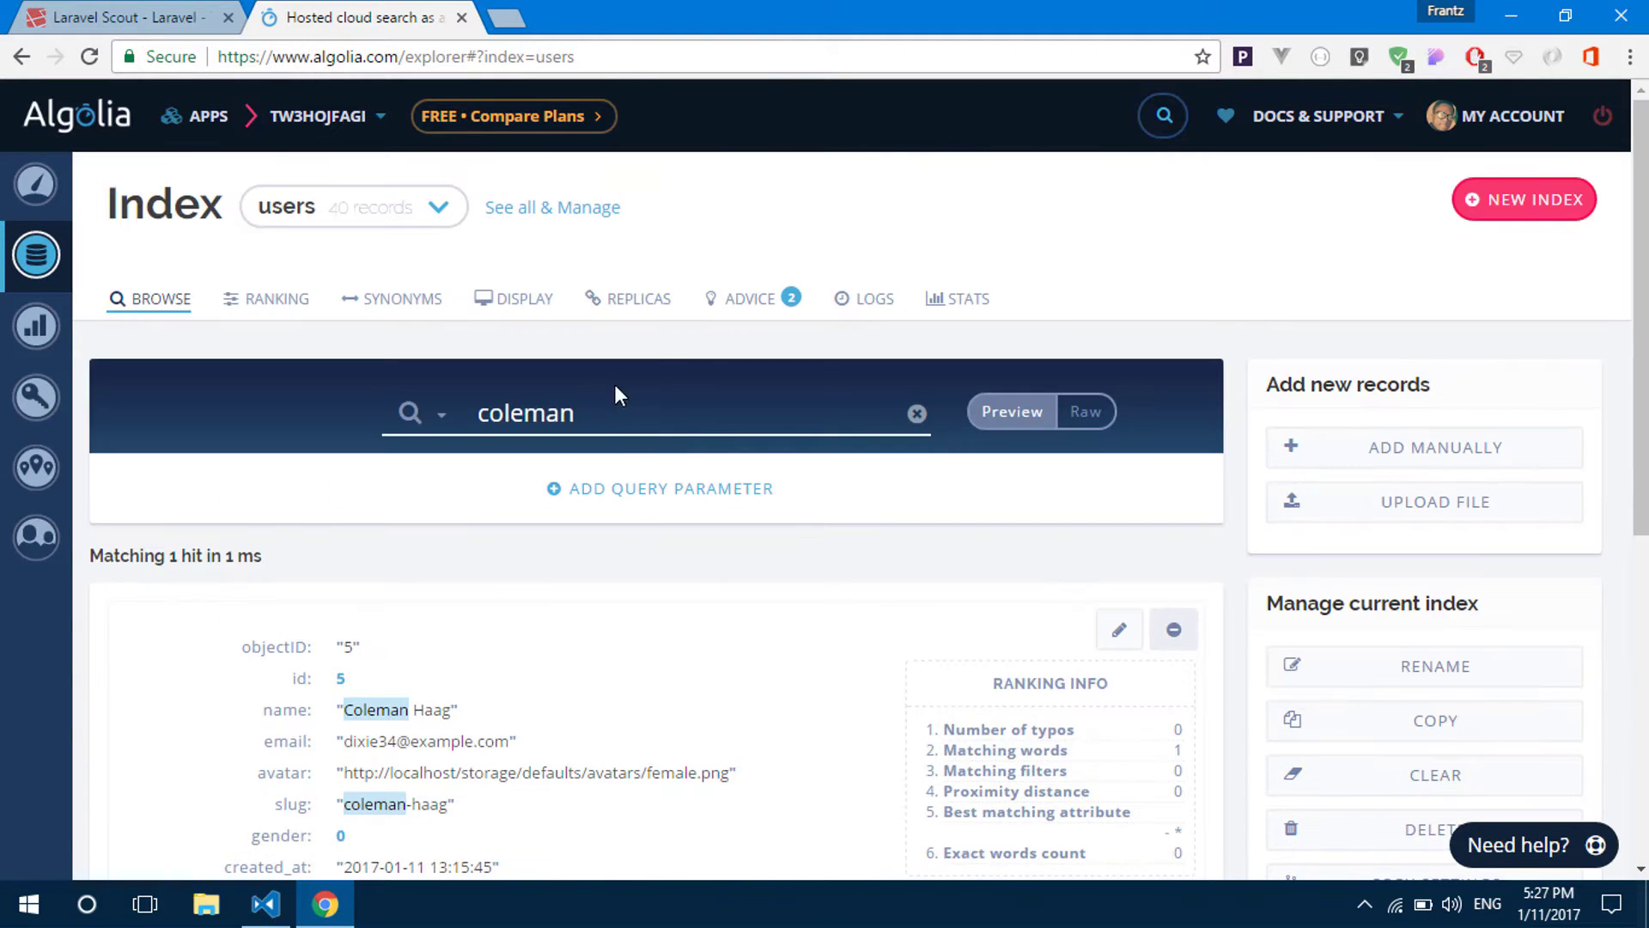
Step: Clear the 'coleman' search, briefly check the Scout docs, and return to Algolia
double_click(615, 395)
key("BackSpace")
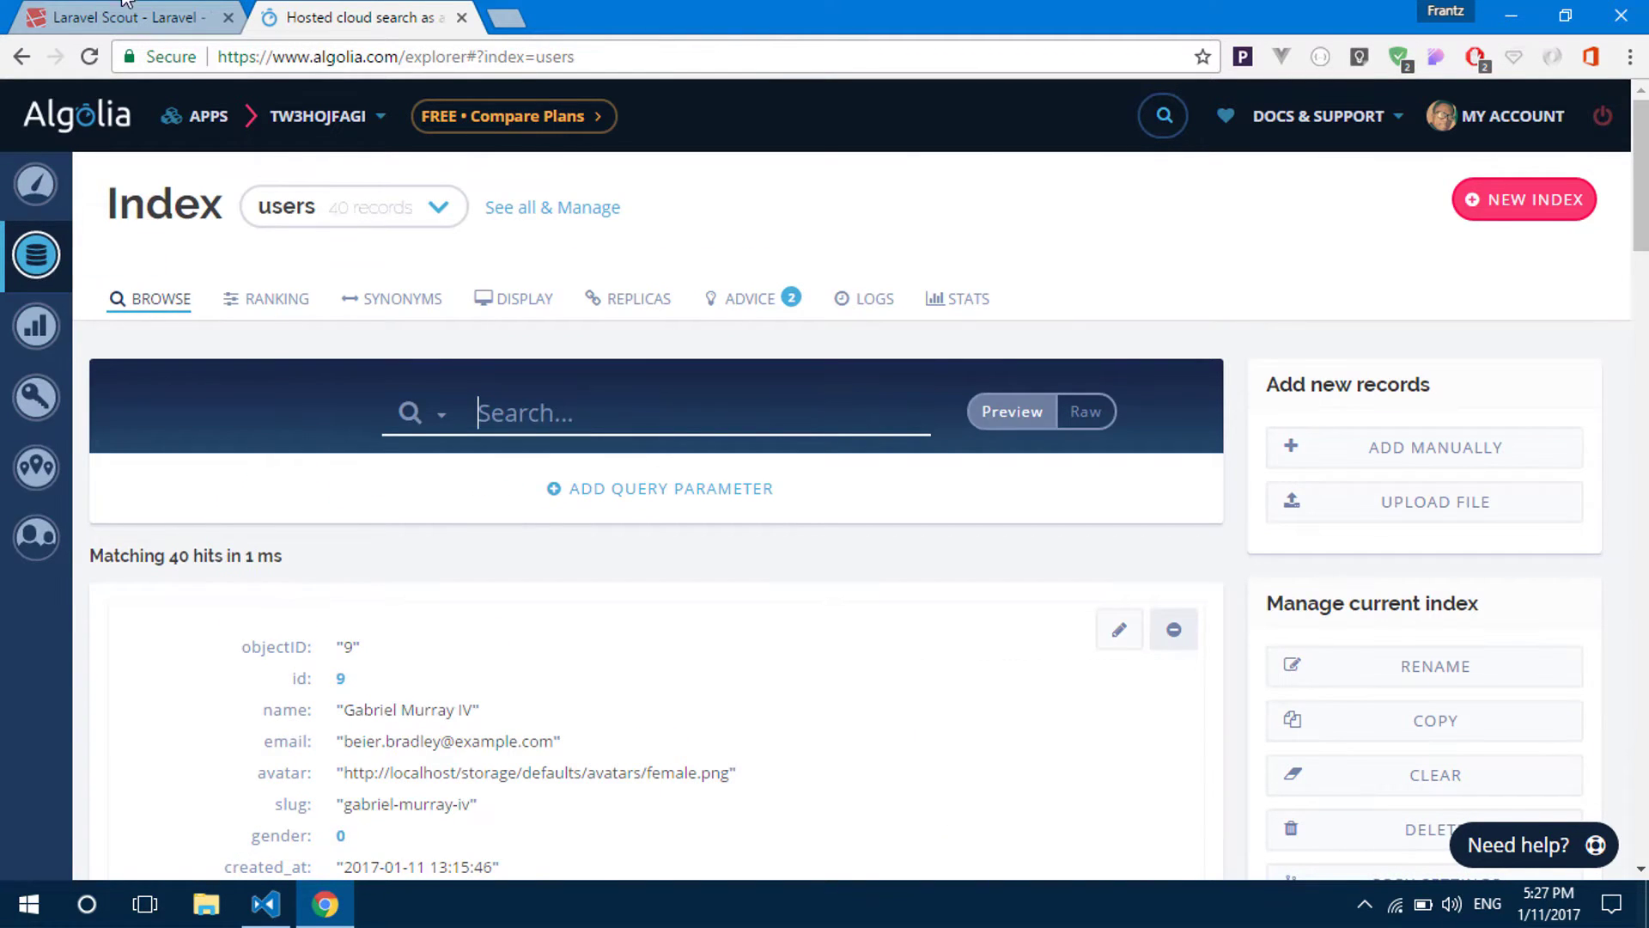
left_click(124, 18)
left_click(588, 497)
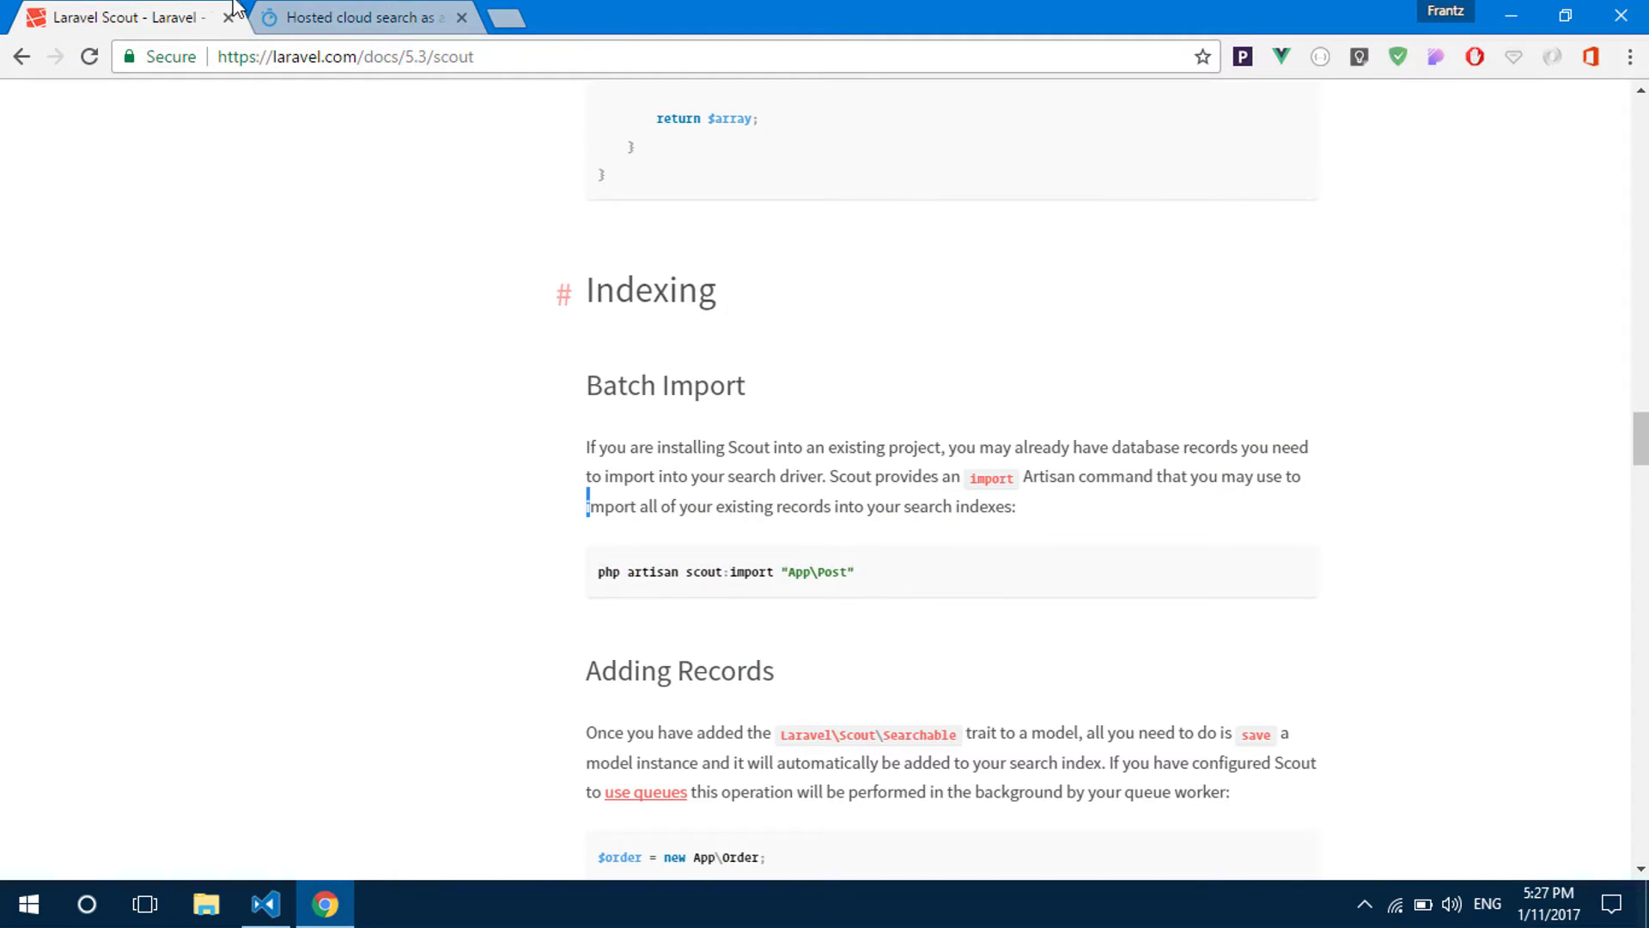
left_click(350, 17)
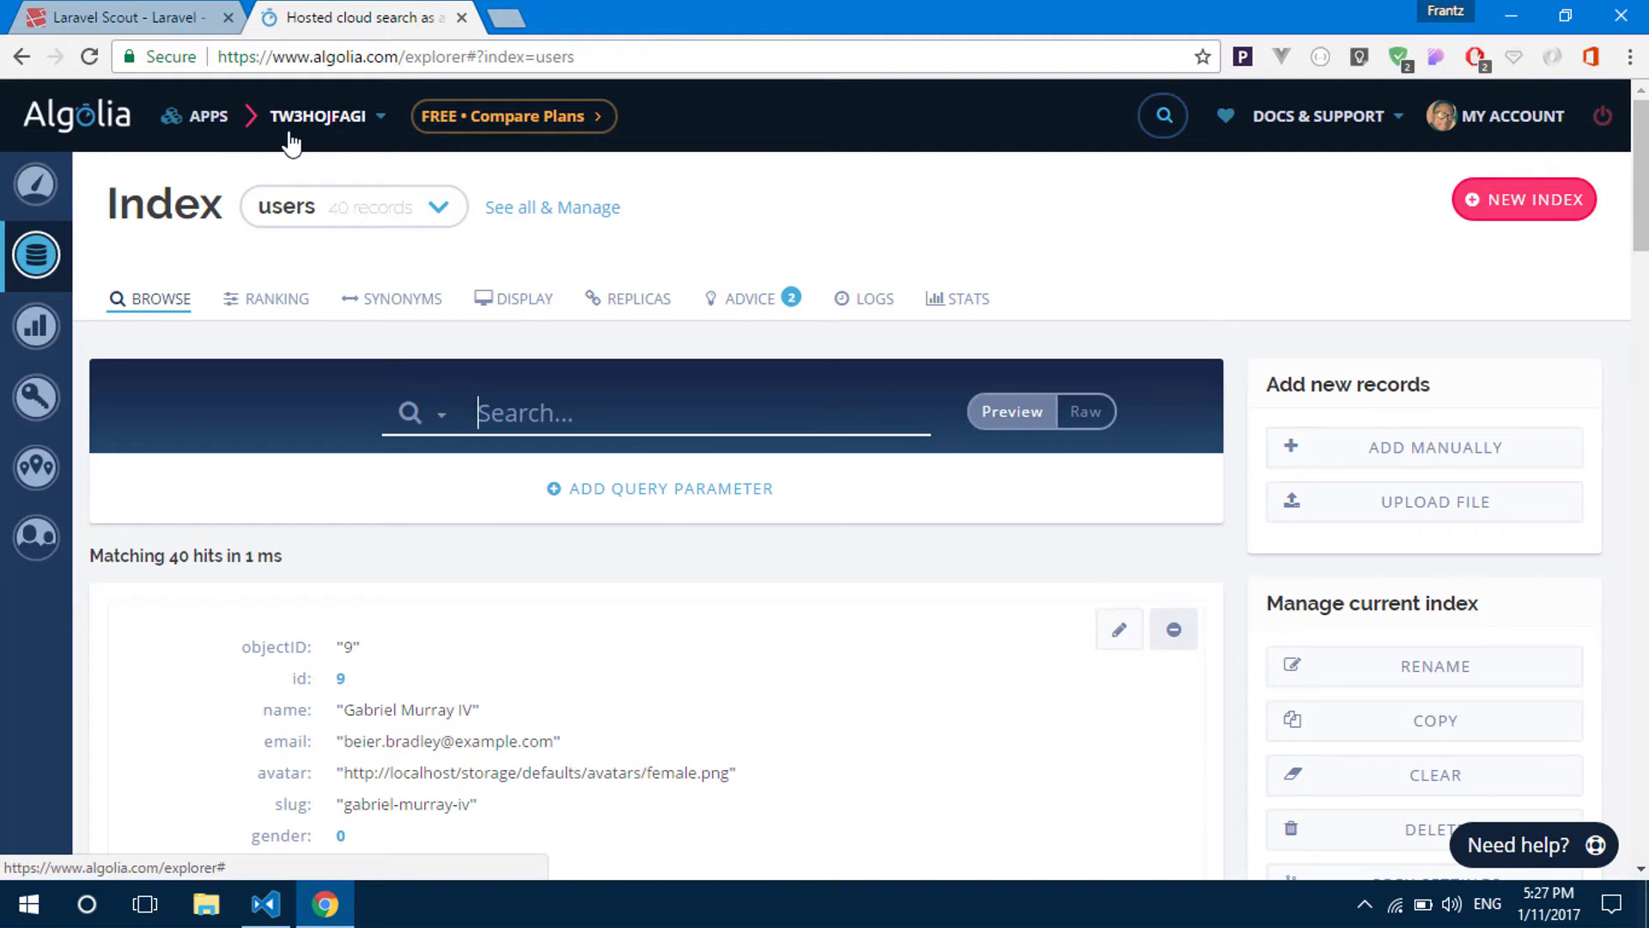